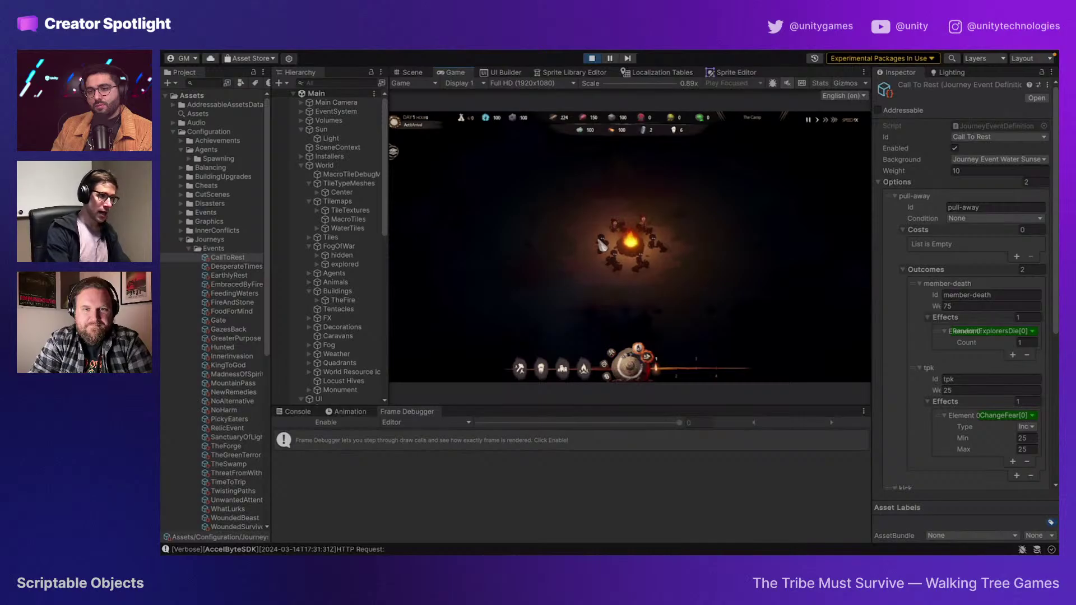
Step: Place a Stockpile and a Granary on free ground near the campfire in the running game
click(520, 368)
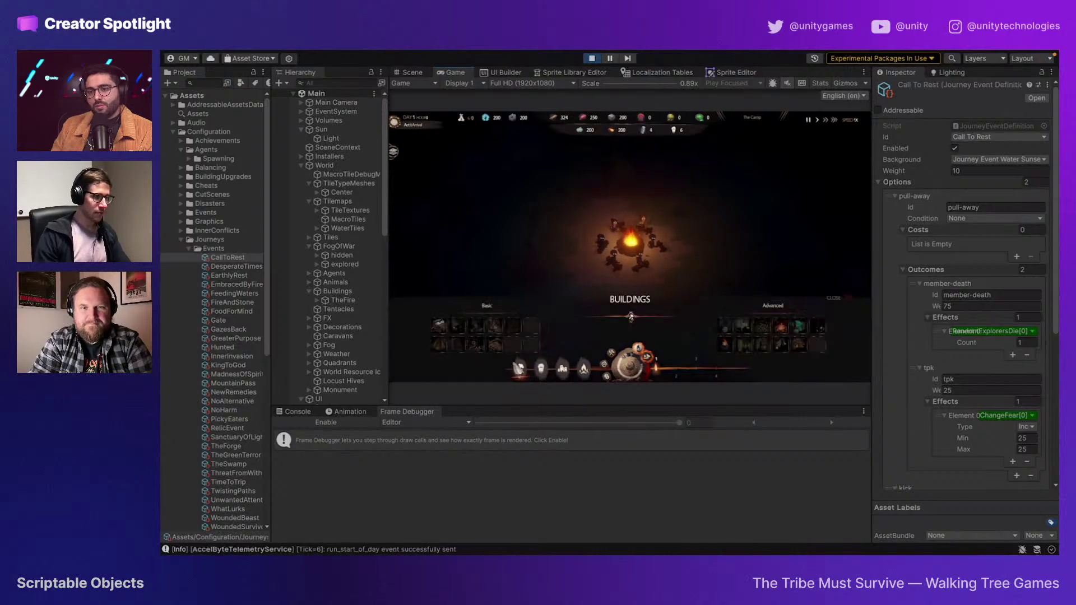
click(439, 325)
click(602, 193)
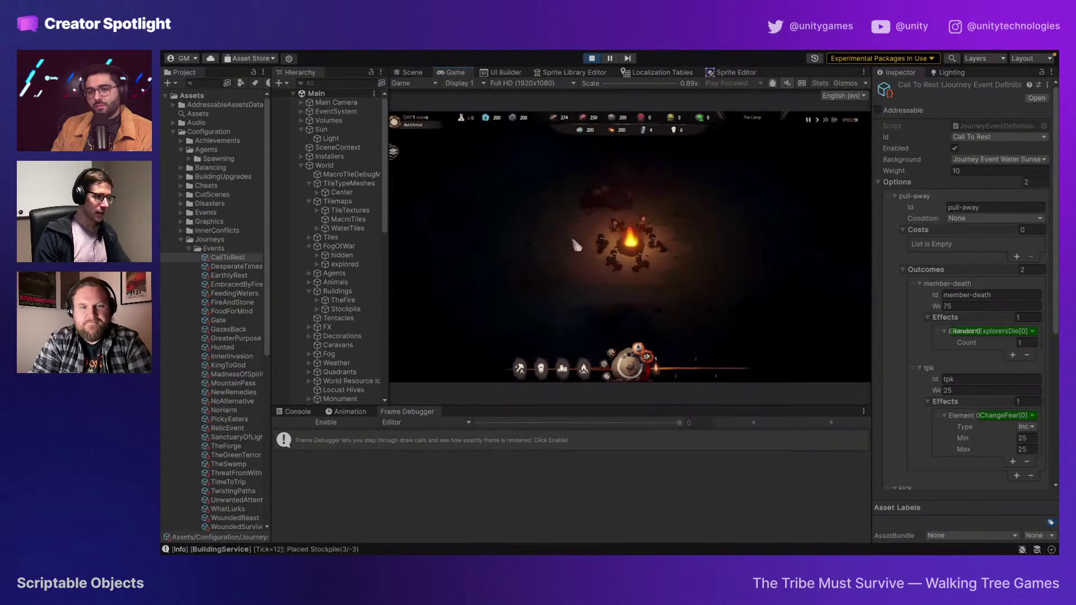
click(521, 367)
click(448, 342)
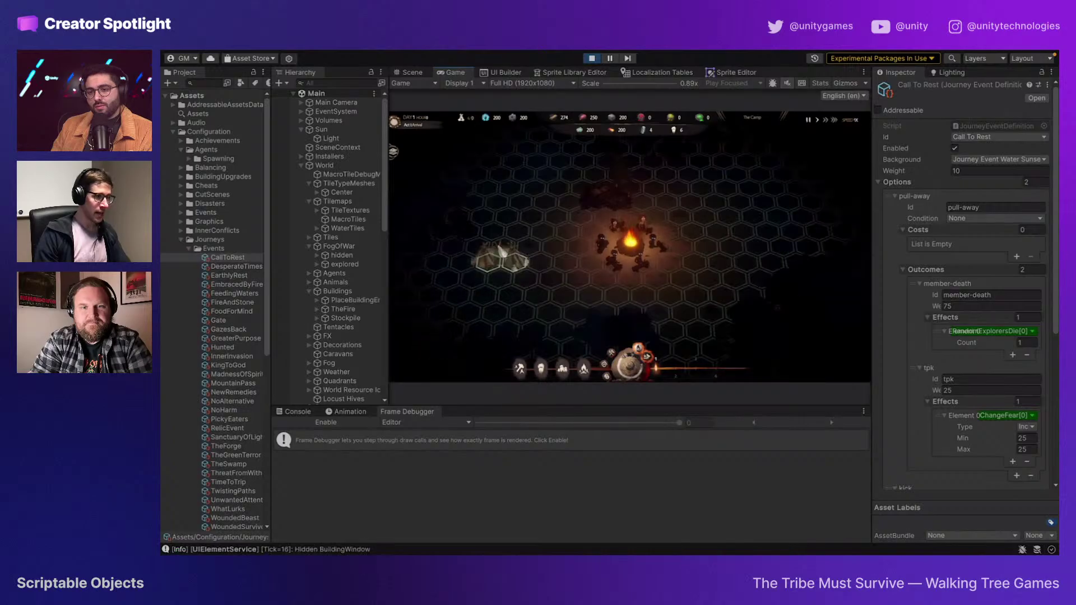
click(528, 234)
Step: Place an Explorer Platform on the ground up and to the right of the campfire
click(520, 370)
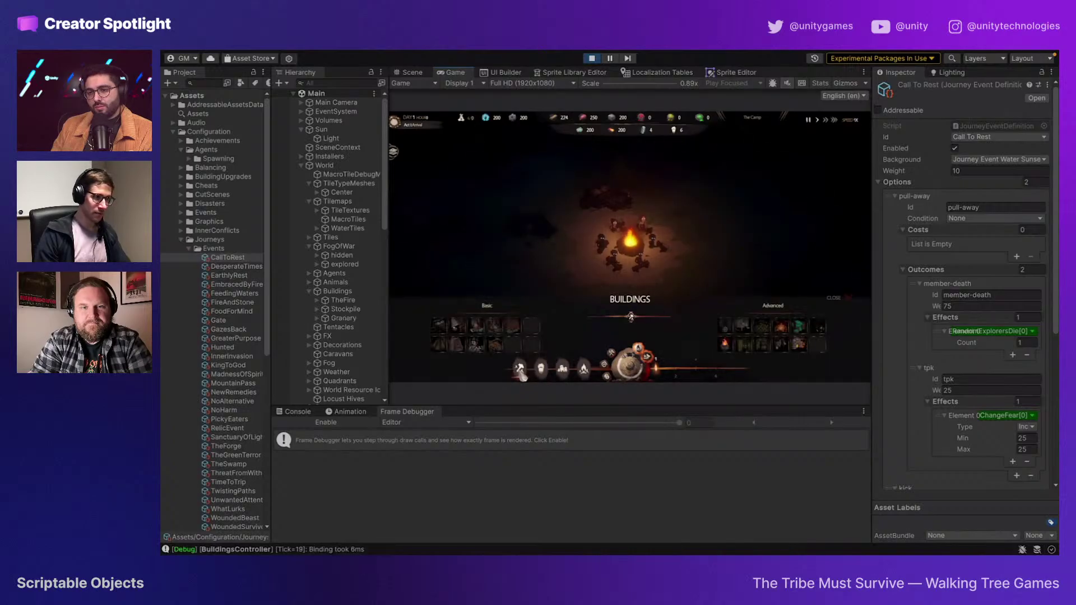
click(527, 343)
click(695, 207)
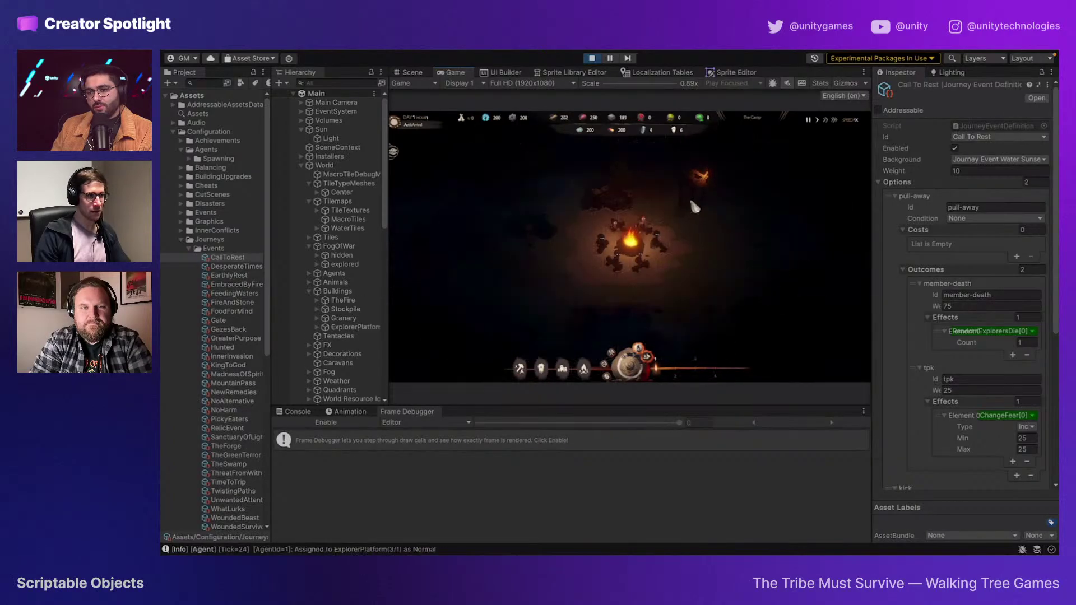
Step: Set up a new journey from the Explorer Platform and assign three tribe members as explorers
click(814, 314)
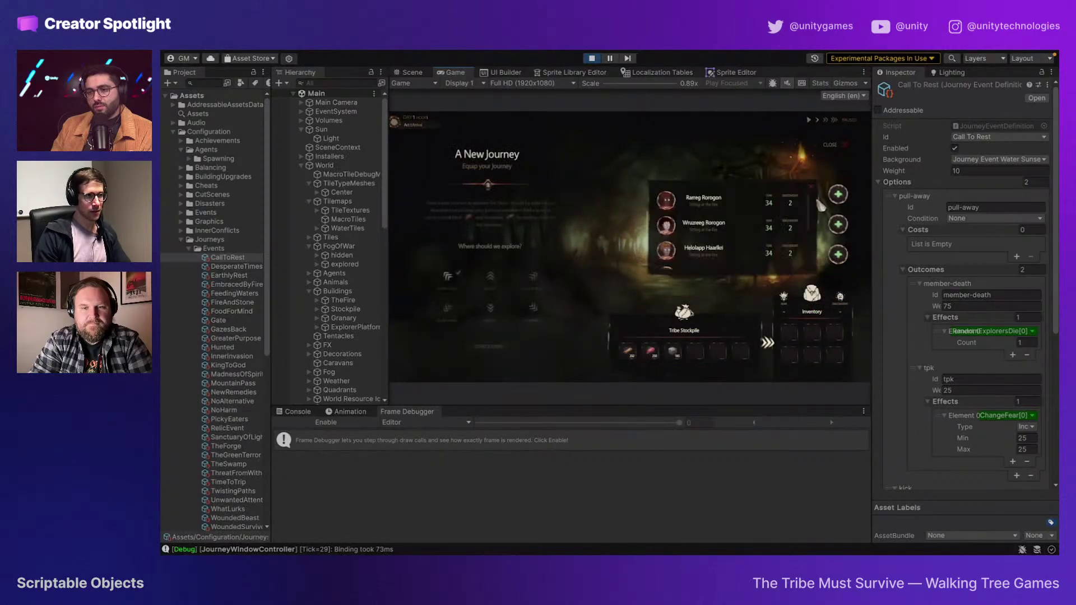
click(826, 200)
click(838, 224)
click(839, 226)
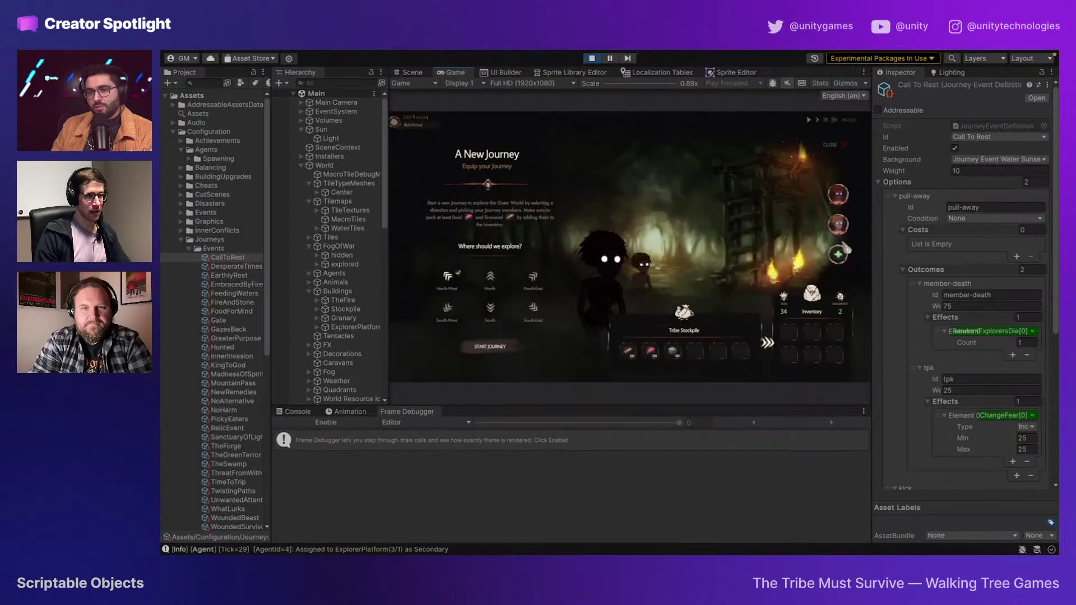
click(838, 254)
click(711, 223)
Step: Pack firewood and food into the journey inventory and start the journey to the North-East
click(630, 357)
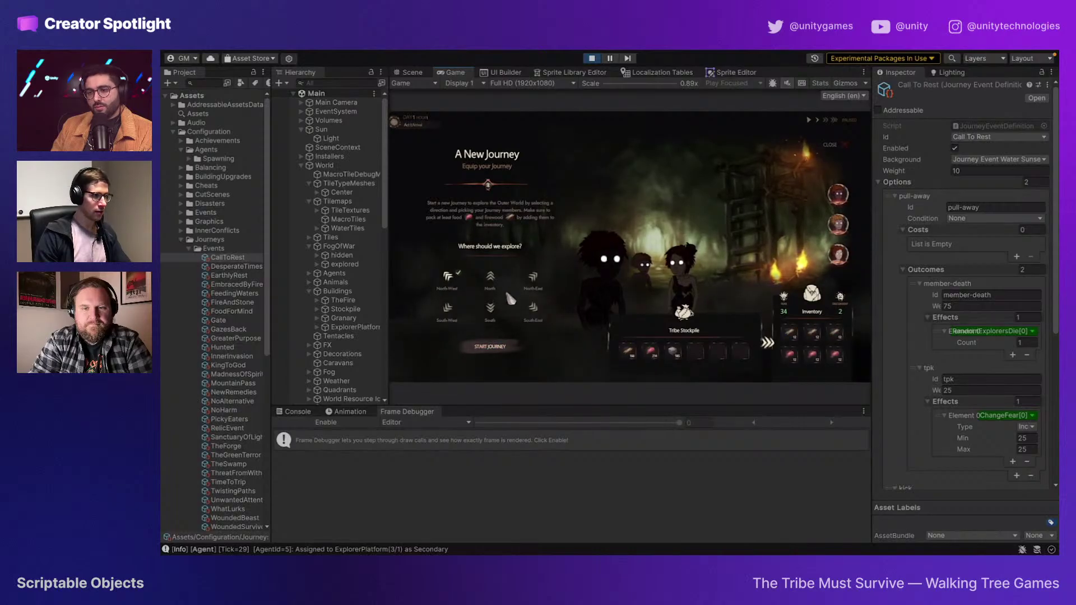
click(532, 277)
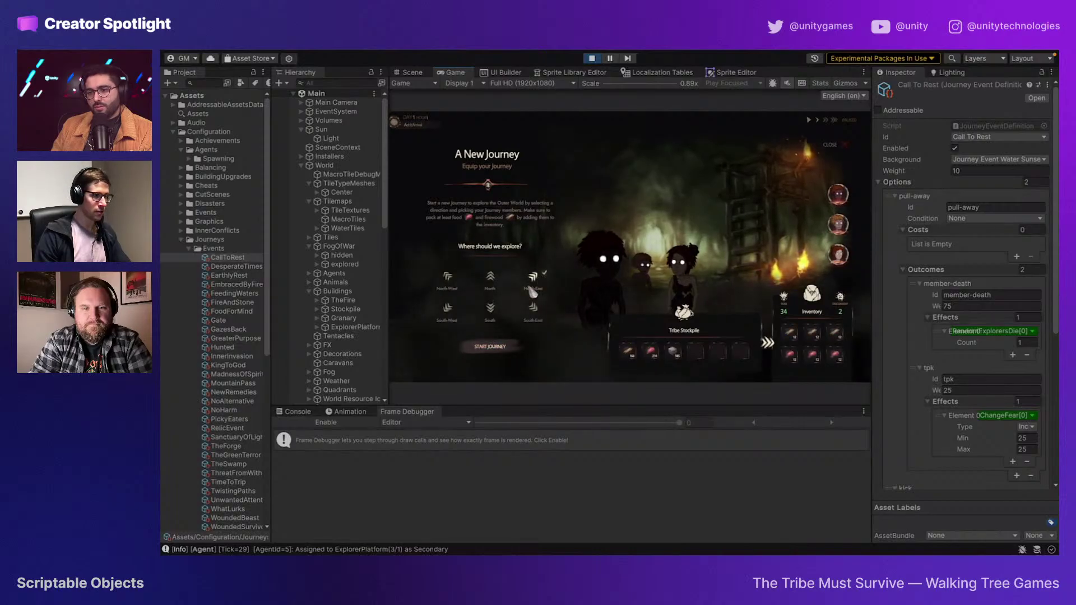
click(490, 348)
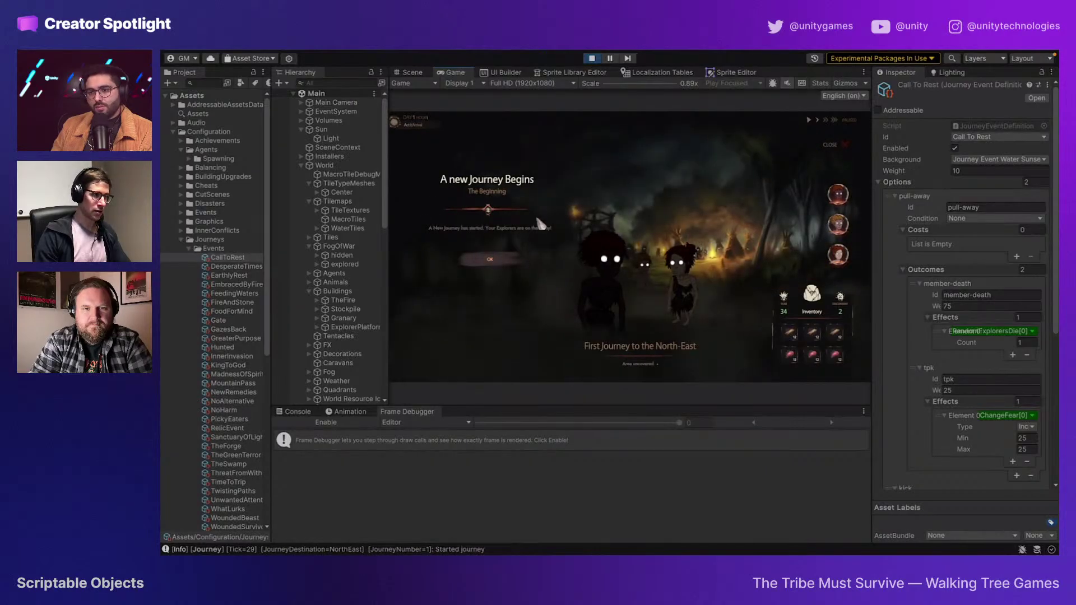
click(484, 260)
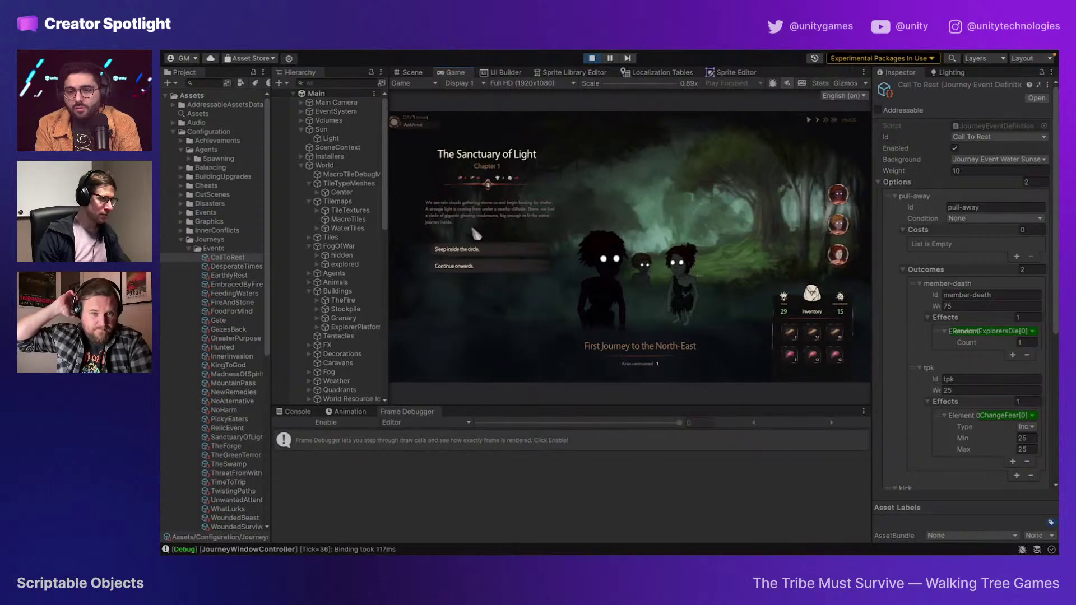
Step: Resolve The Sanctuary of Light event by sleeping inside the circle, and go further on the journey
mouse_move(477, 264)
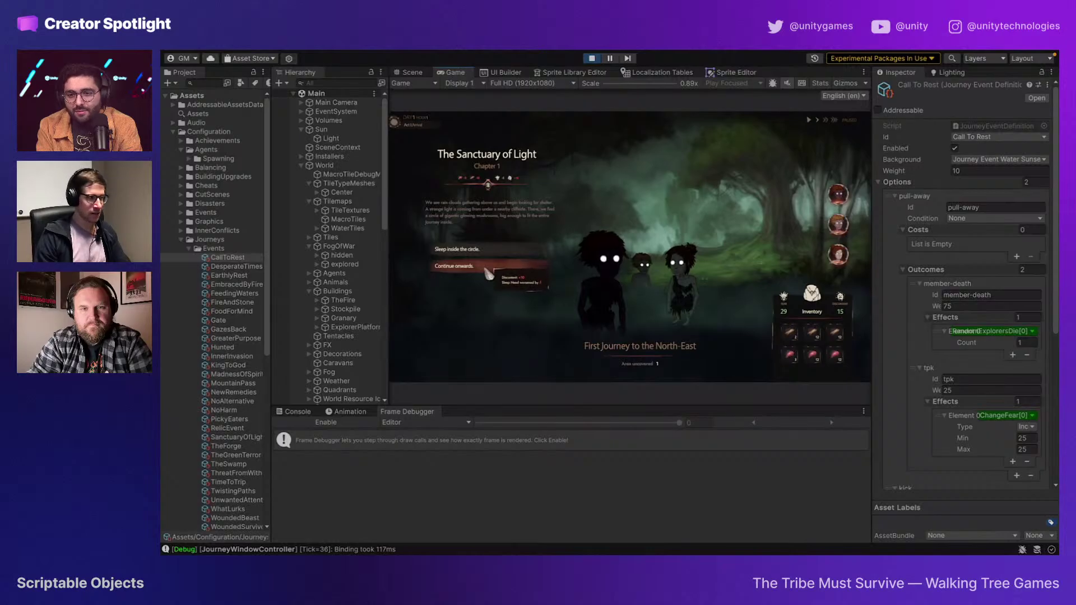
click(491, 255)
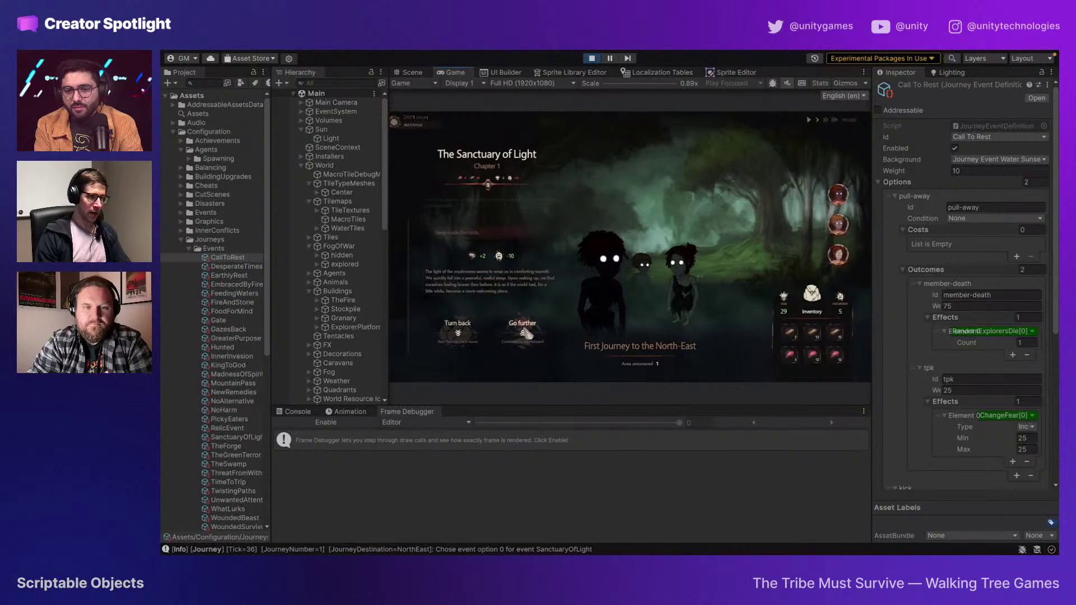
click(526, 333)
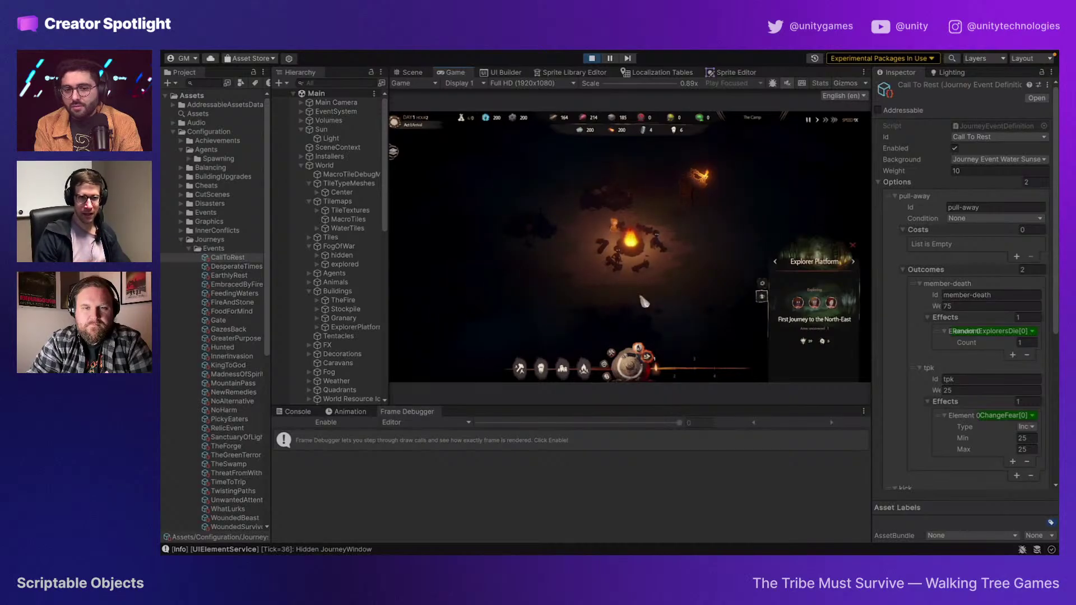
Step: Exit Play mode and create a Journey Event Definition asset named UnityCreatorSpotlight in the Journeys/Events folder
click(592, 59)
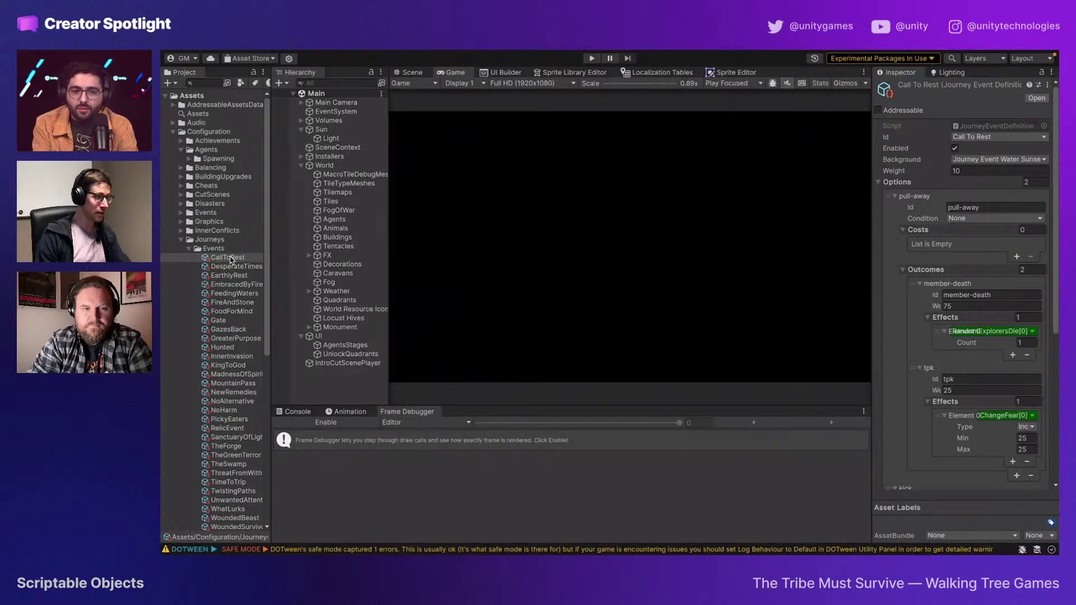
scroll(230, 292, down, 3)
scroll(230, 293, down, 1)
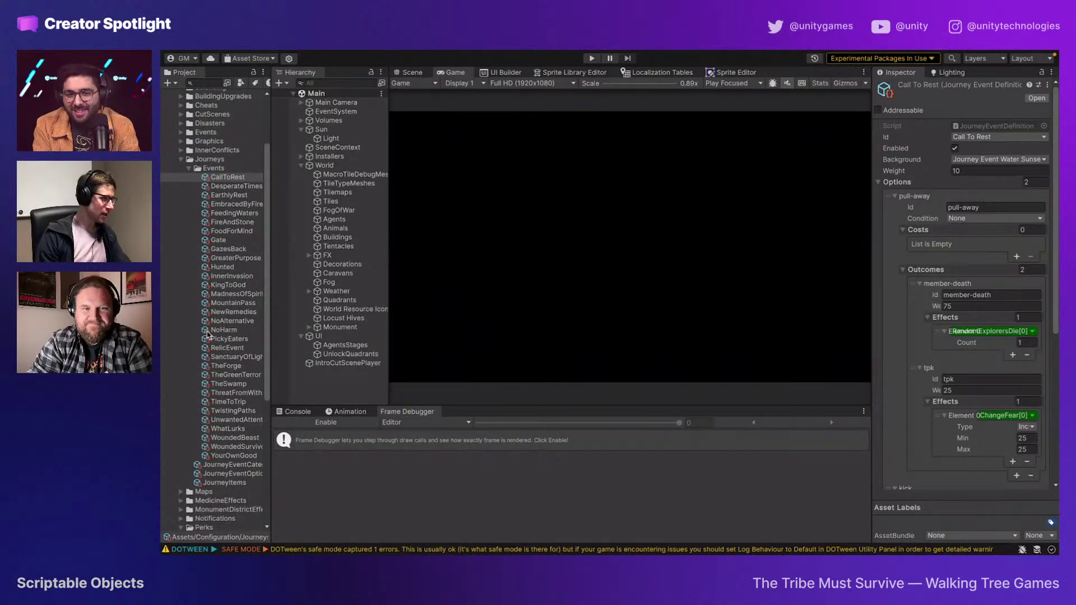
right_click(208, 169)
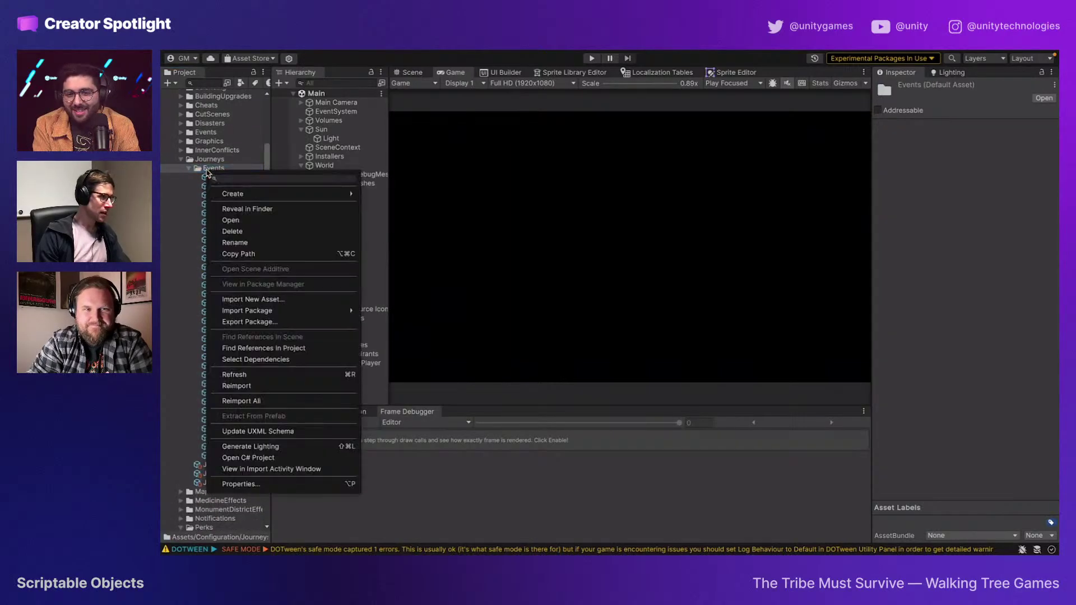
mouse_move(256, 194)
mouse_move(401, 91)
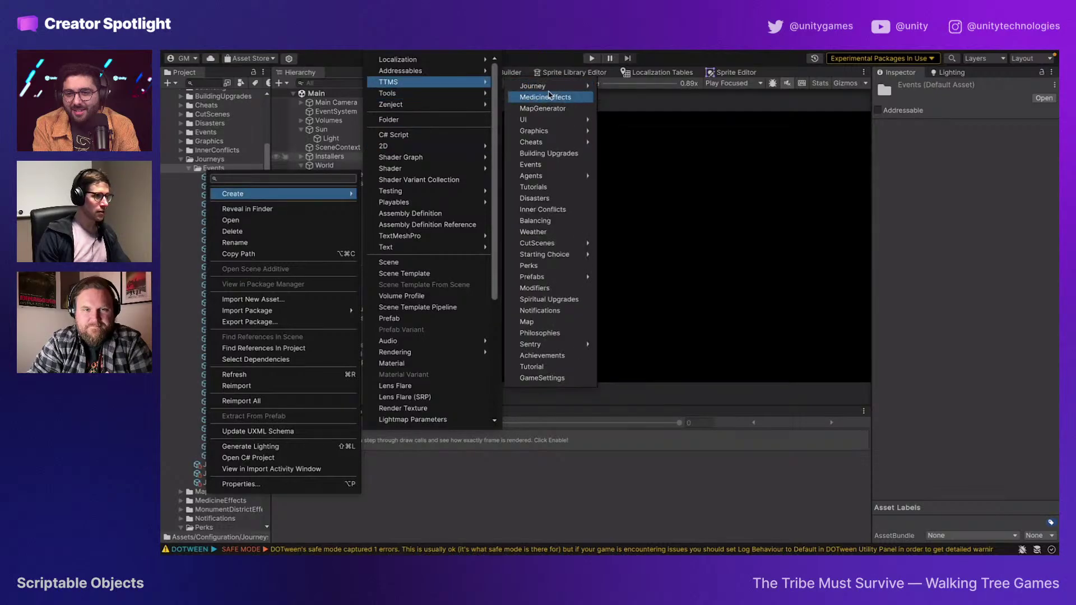
mouse_move(582, 86)
click(624, 123)
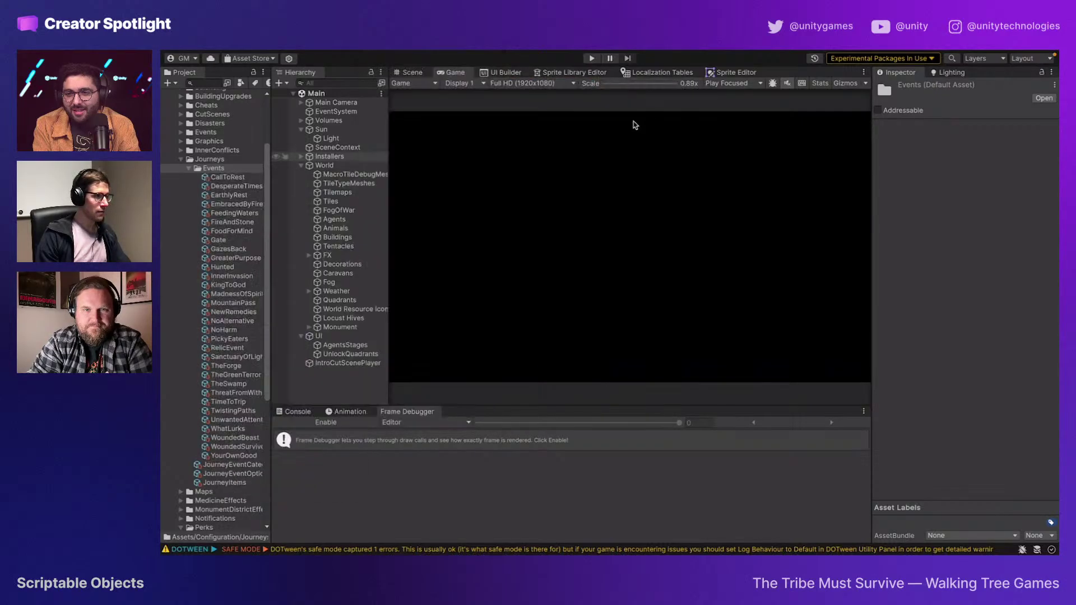
text(U)
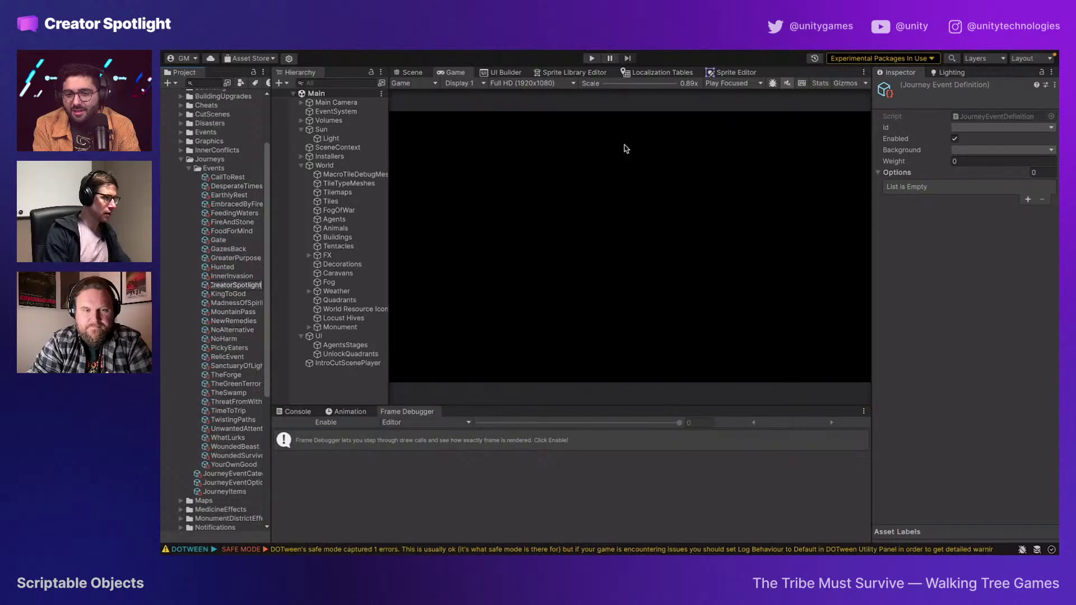
key(Return)
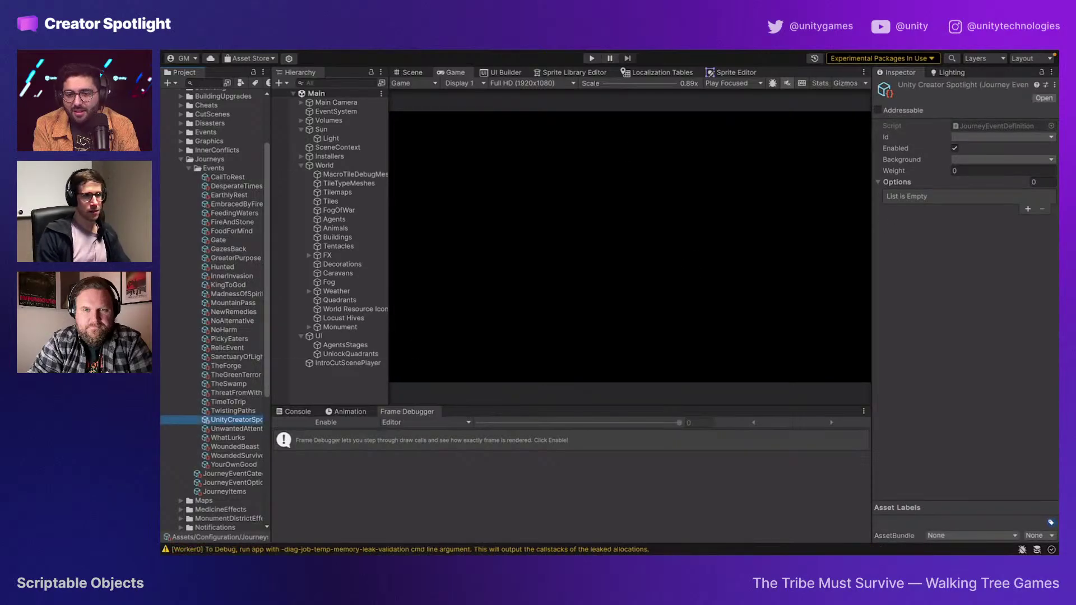
Step: Widen the Inspector and set the new journey event's Id to Unity Creator Spotlight
drag(872, 144, 850, 144)
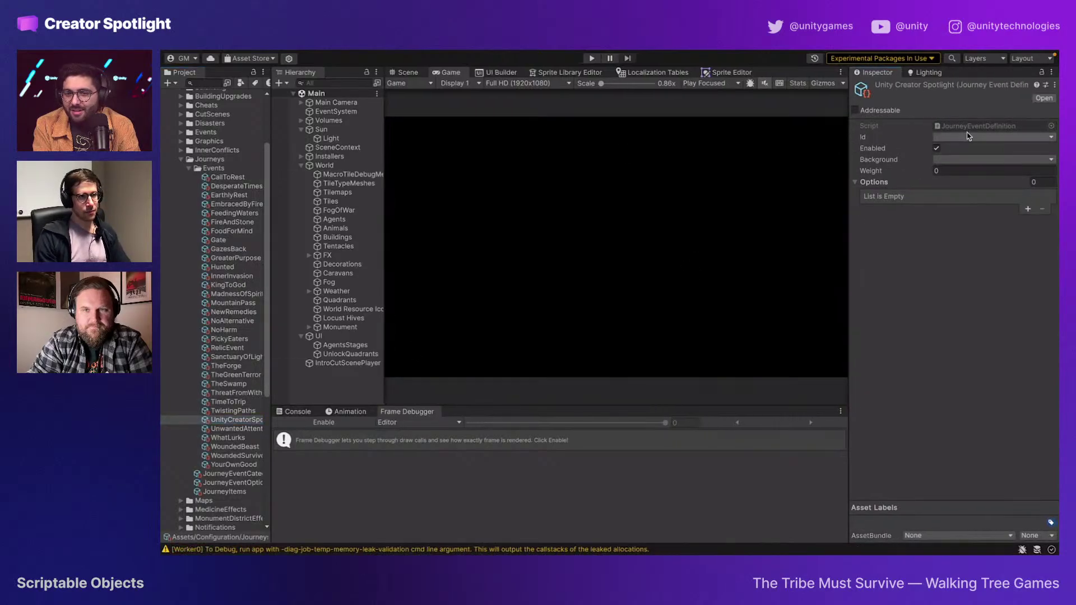
click(972, 137)
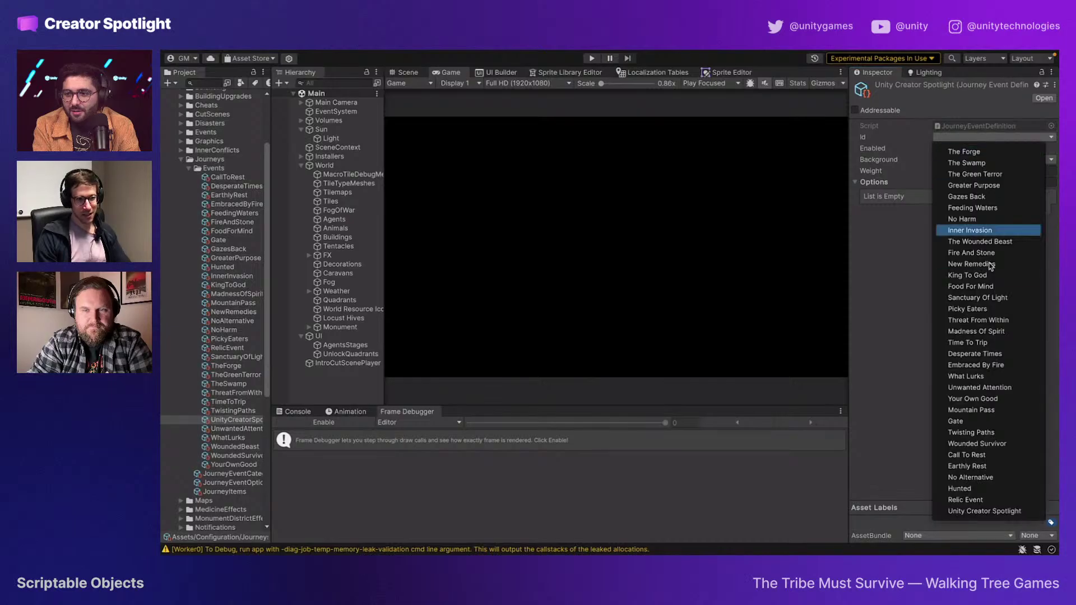
click(975, 512)
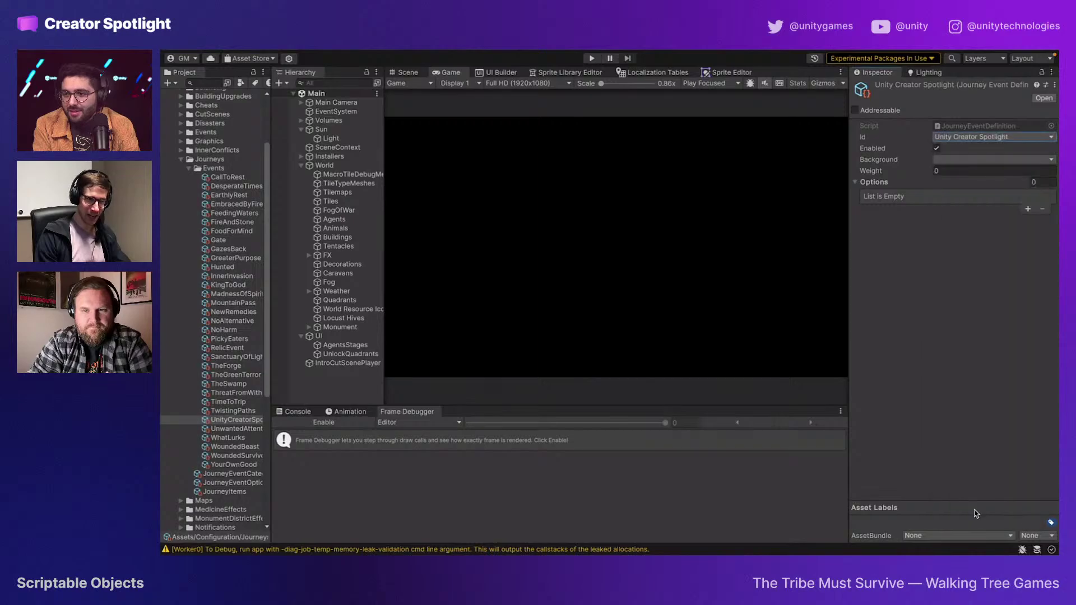
Step: Set the event's background to Journey Event Primordial Standing Stones and its weight to 10
click(946, 162)
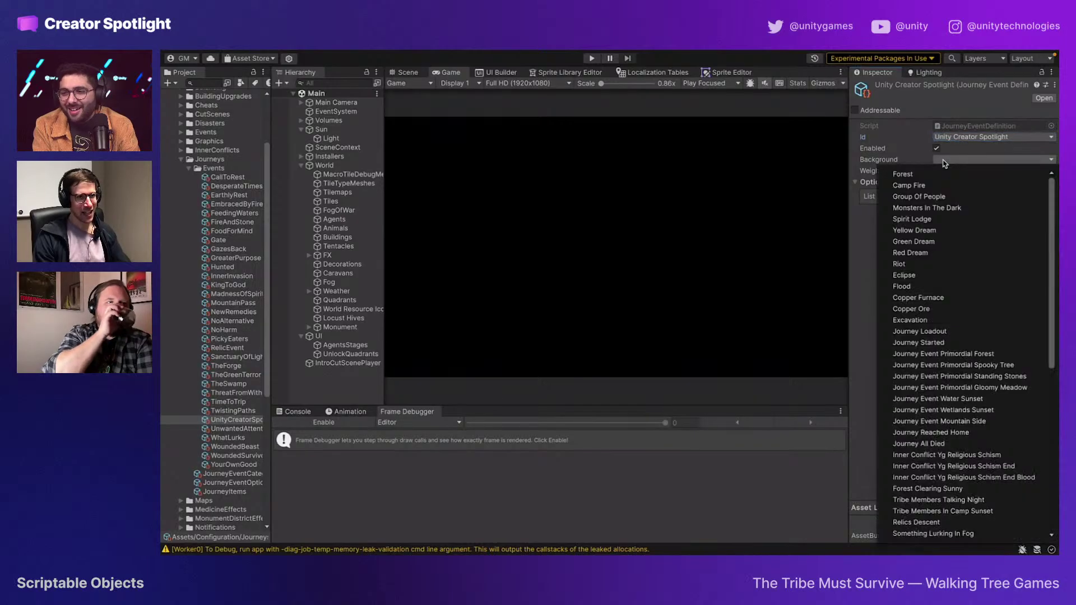
scroll(969, 359, down, 3)
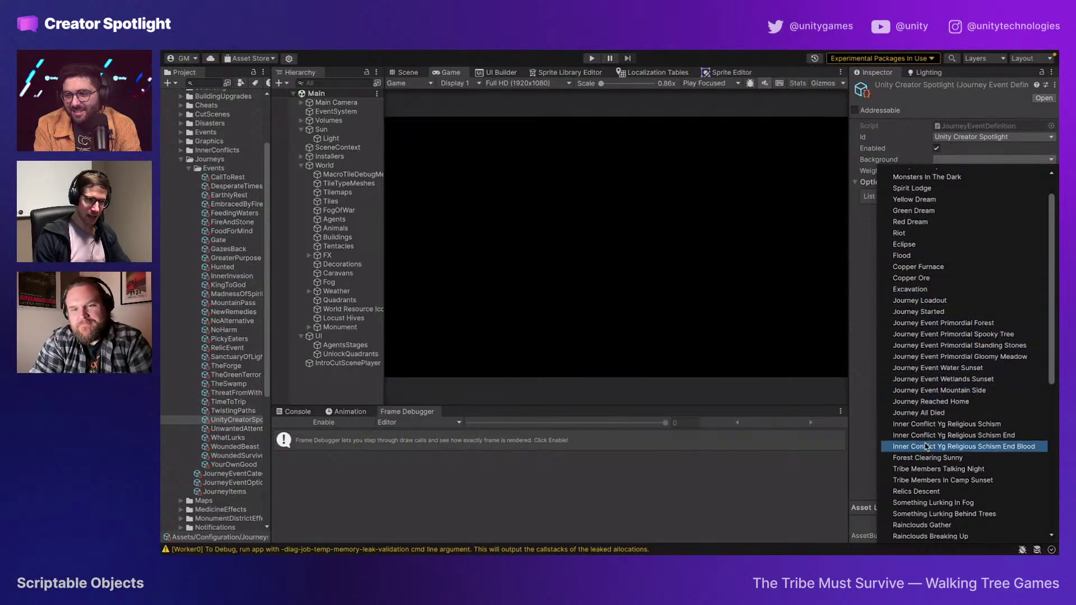
scroll(923, 446, down, 5)
scroll(923, 446, up, 5)
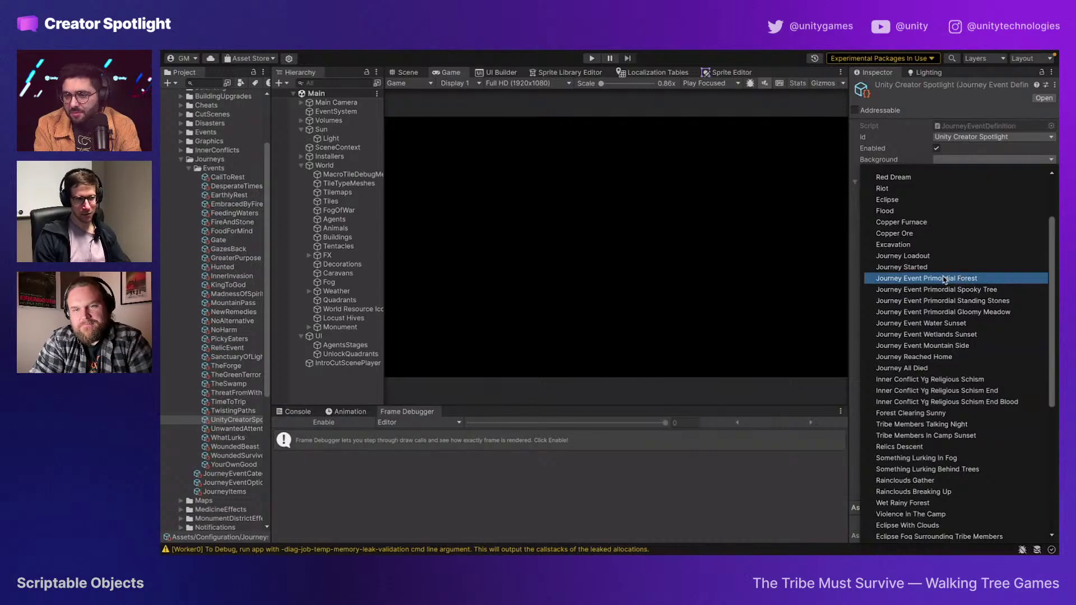
click(984, 301)
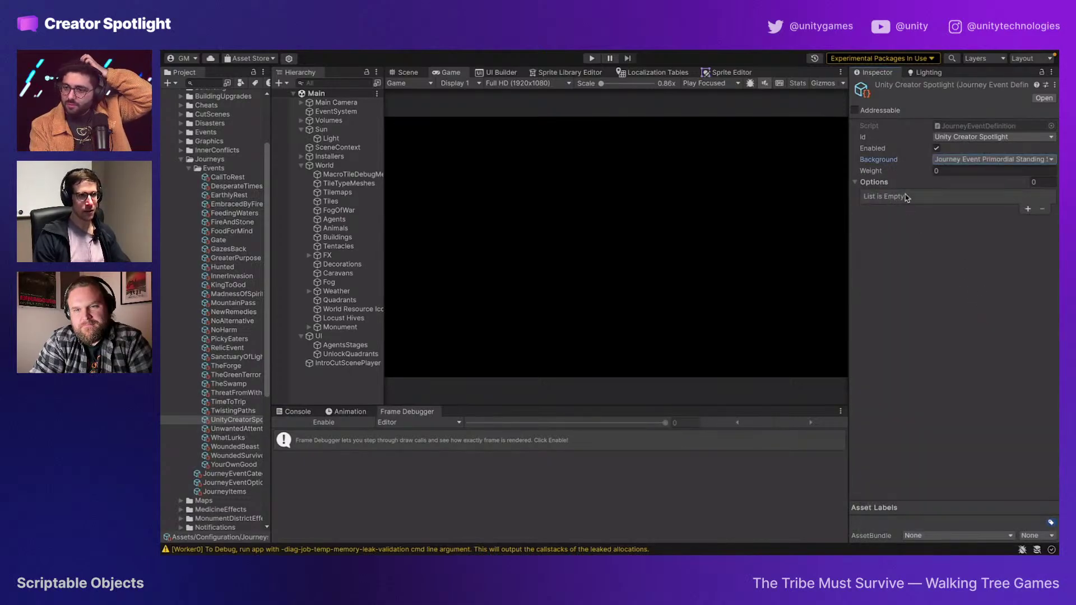
click(946, 171)
text(10)
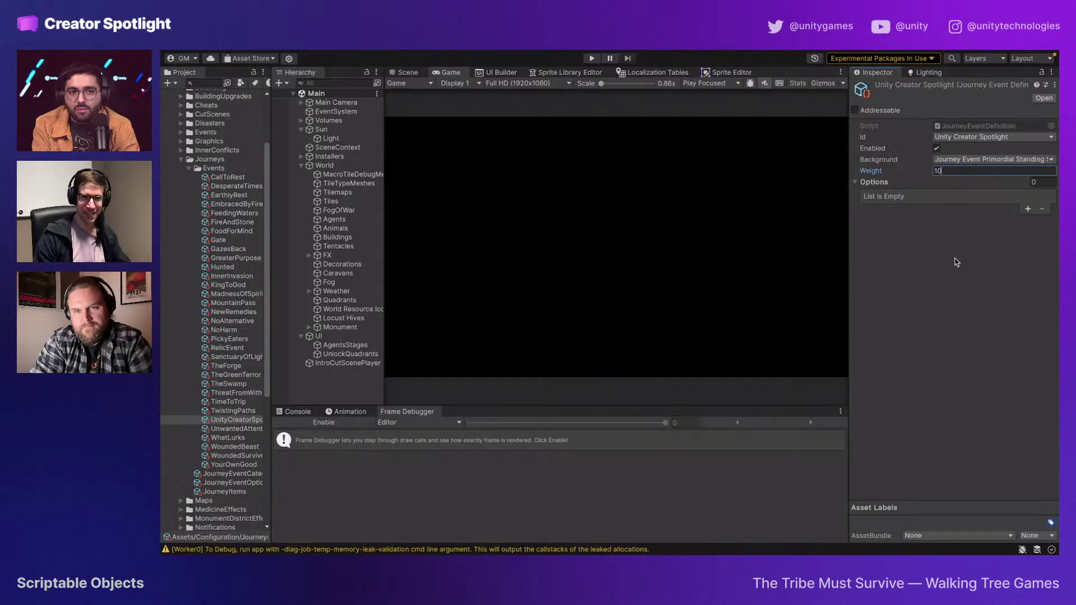
Step: Add an option to the event with the Id "good" and the condition None
click(1028, 208)
click(950, 206)
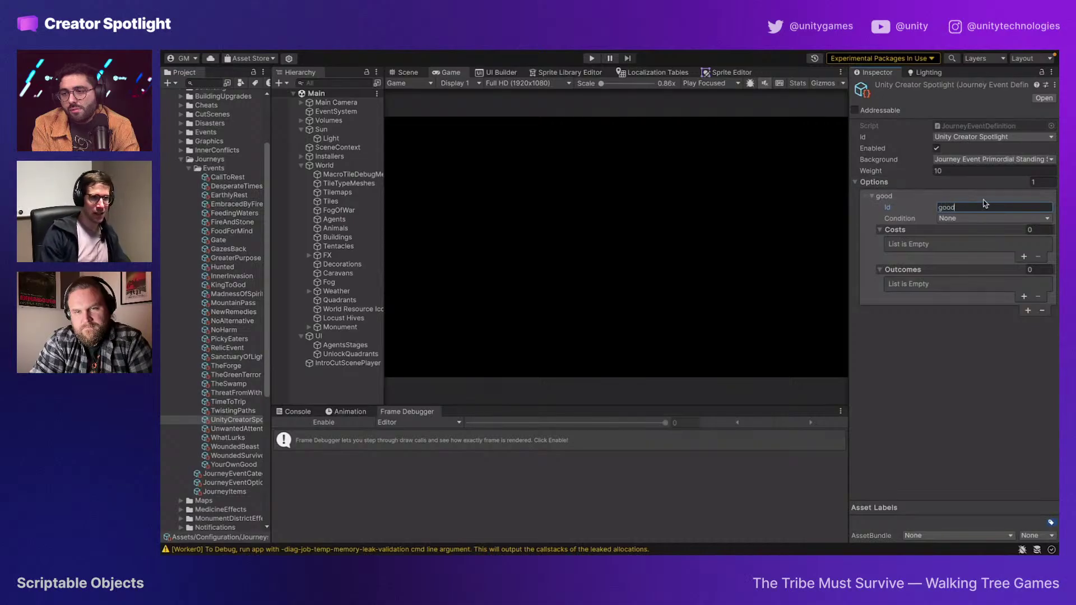
click(956, 220)
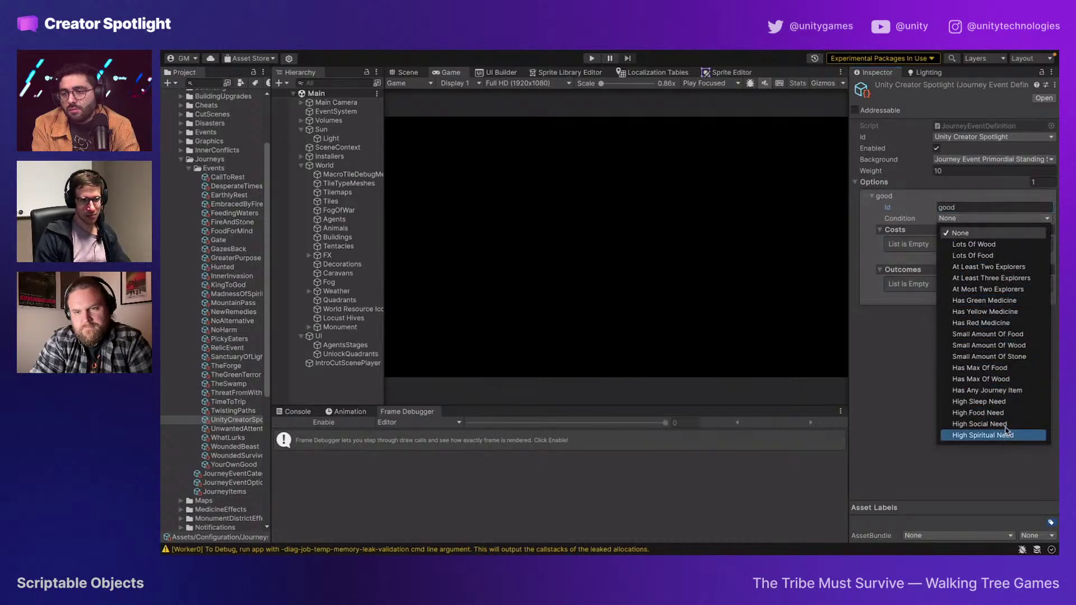
click(982, 234)
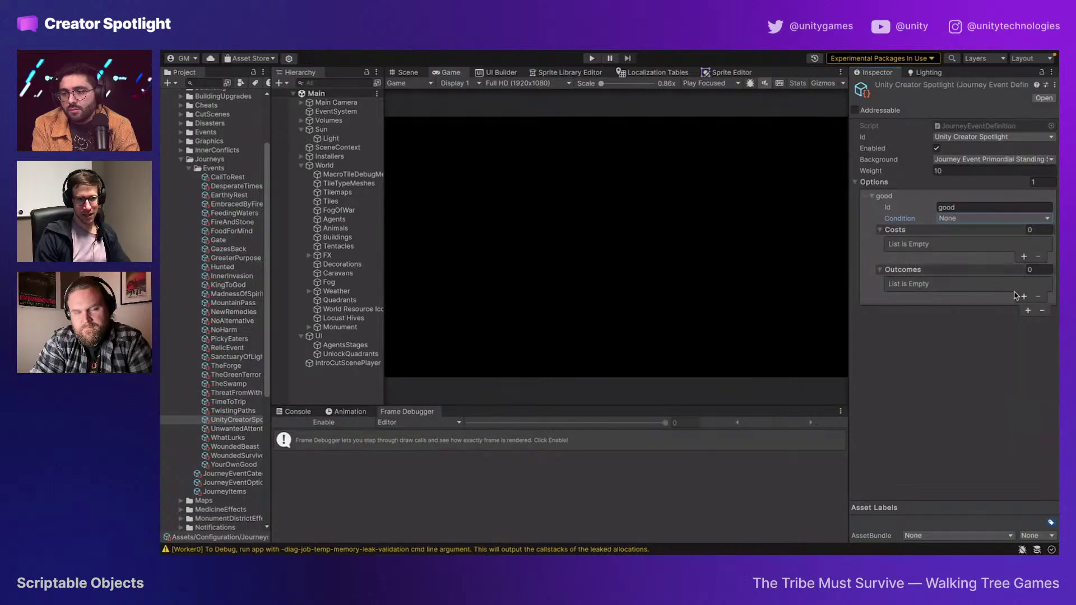
Step: Add an outcome to the "good" option with the Id "good" and a weight of 90
click(1023, 297)
click(960, 294)
text(90)
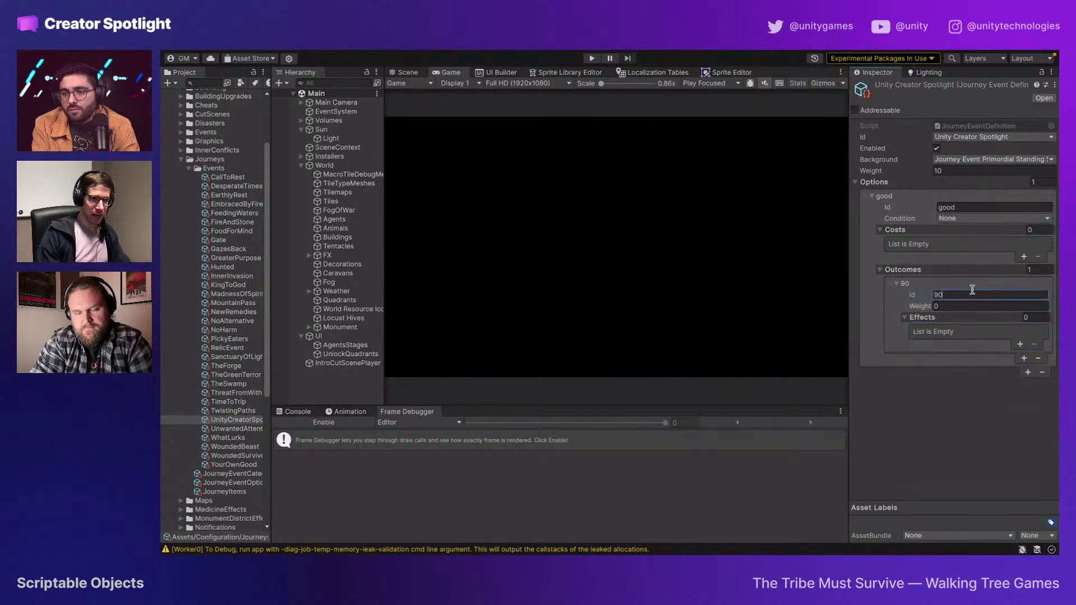
double_click(945, 297)
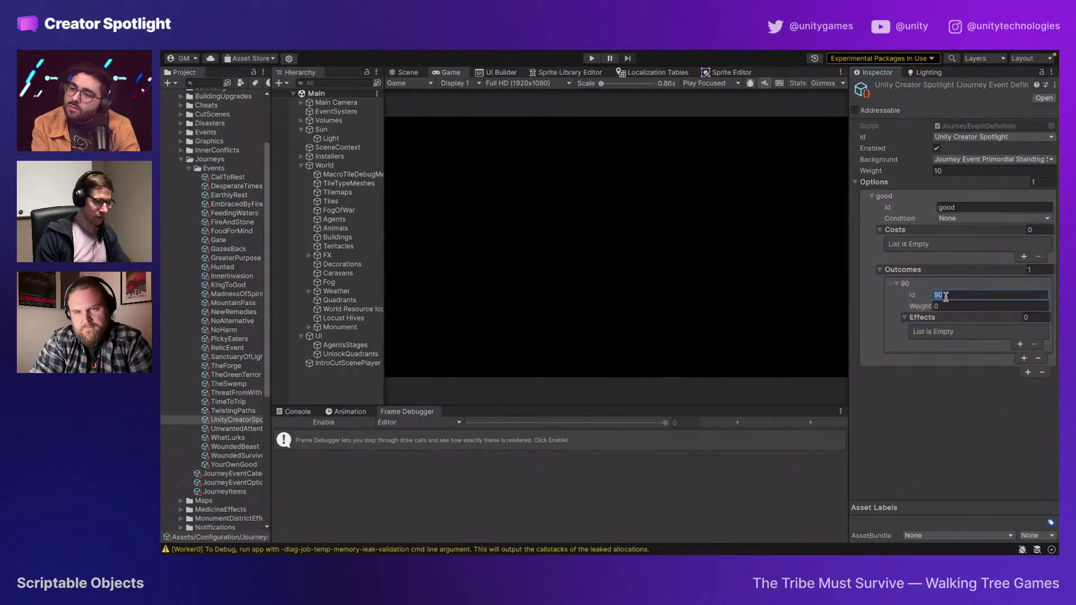
text(good)
click(949, 305)
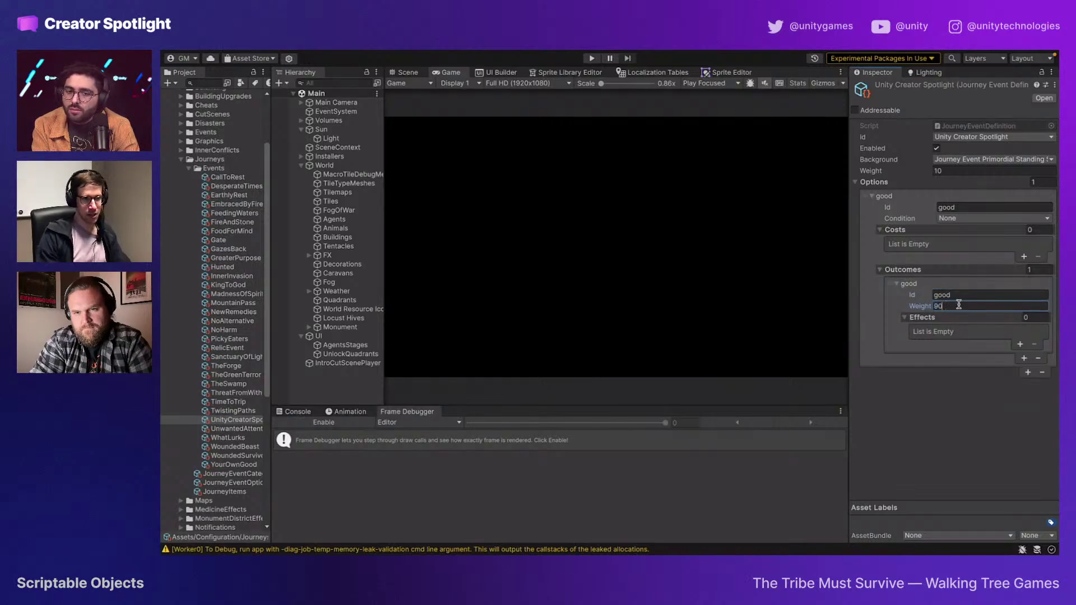
Step: Add a GetJourneyItem effect granting The Sky Disk to the "good" outcome
click(1021, 346)
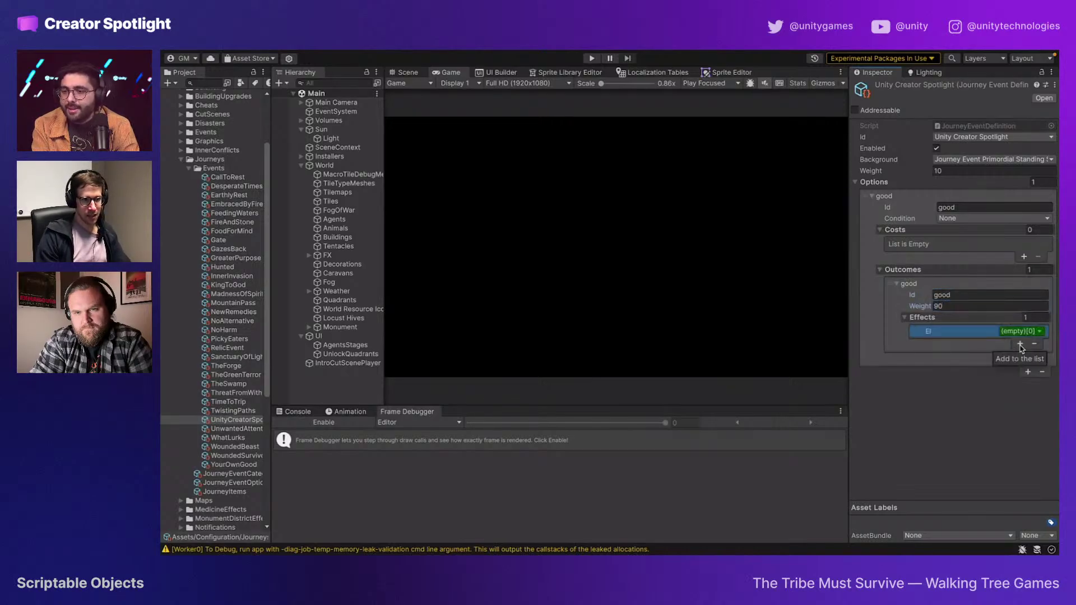
click(1036, 333)
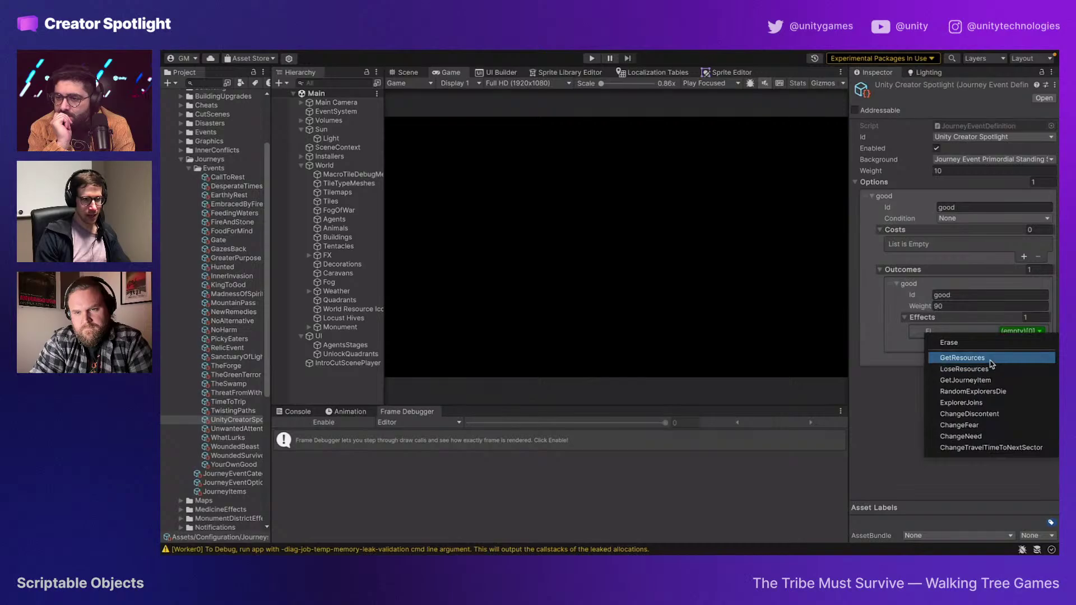
click(987, 380)
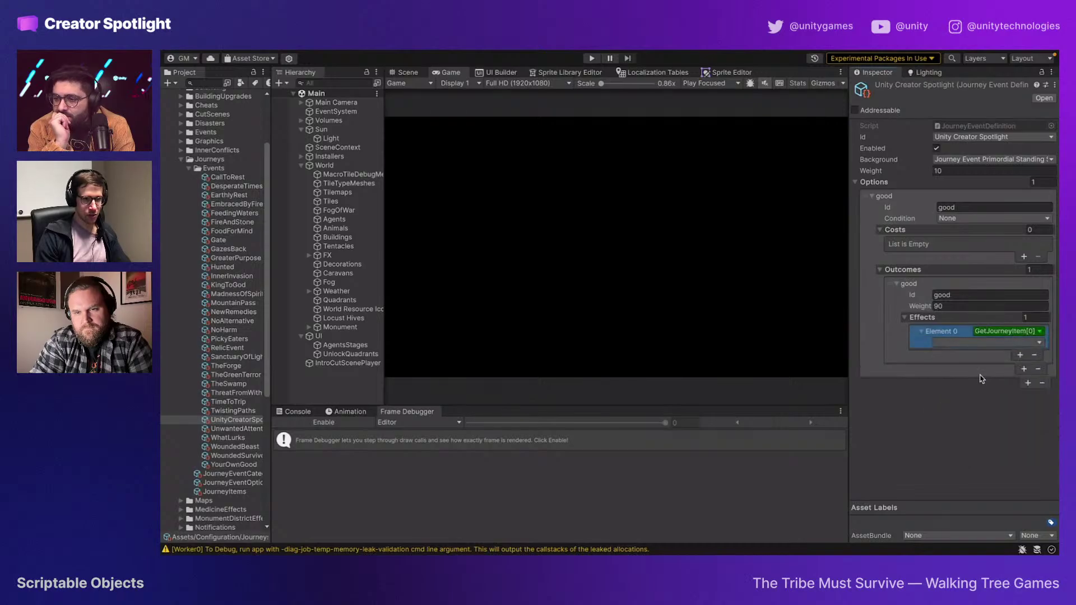
click(980, 343)
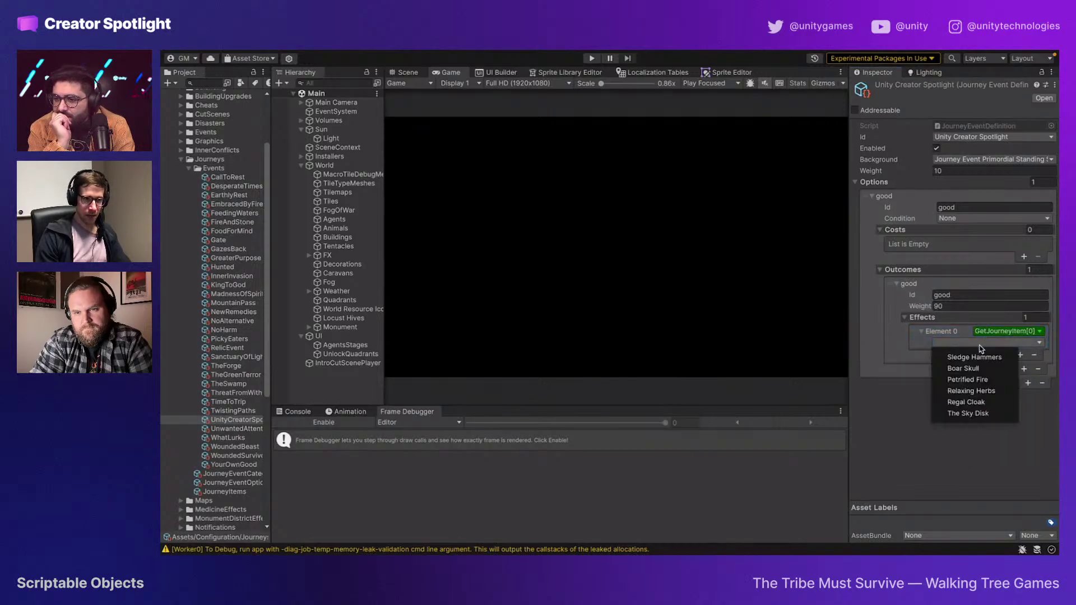
click(972, 416)
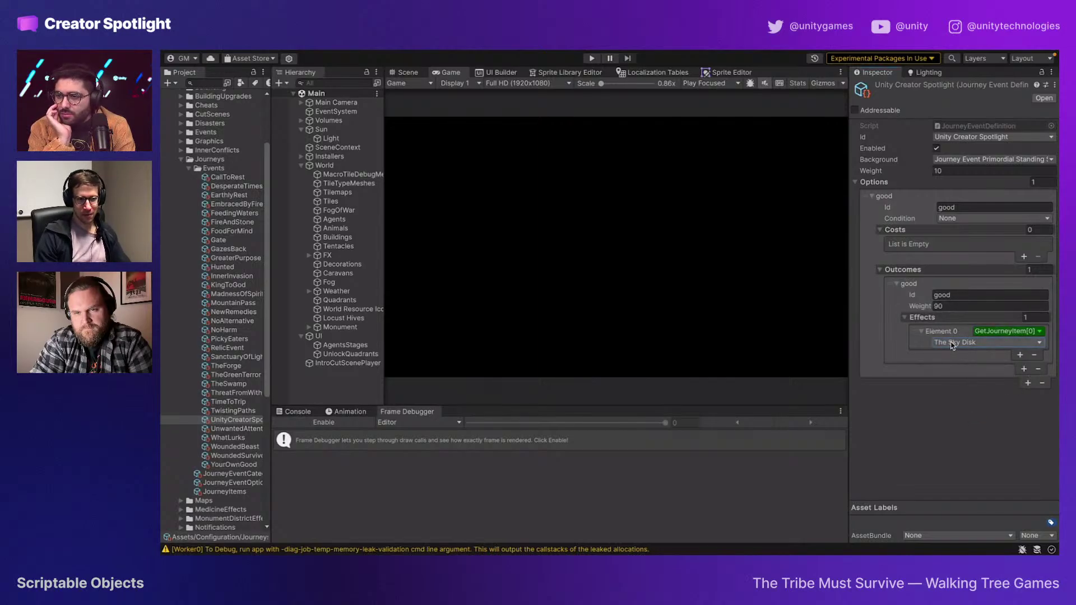
Step: Add a second outcome to the option with the Id "bad" and a weight of 10
click(1023, 369)
click(959, 379)
text(bad)
click(957, 390)
text(10)
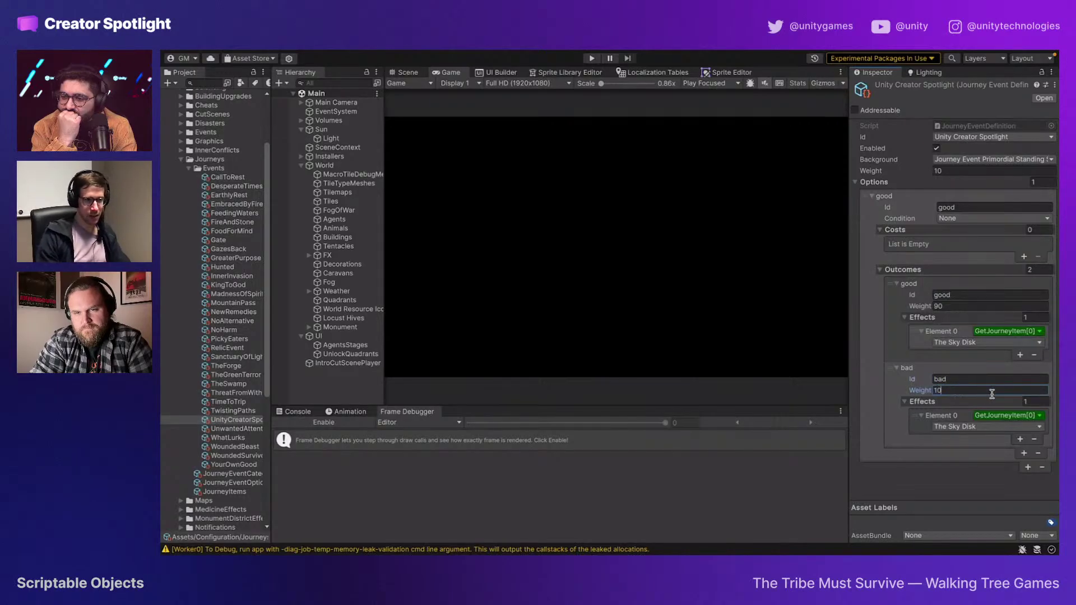
Step: Change the "bad" outcome's effect to LoseResources for Wood, with amounts of 10 and 20
click(984, 416)
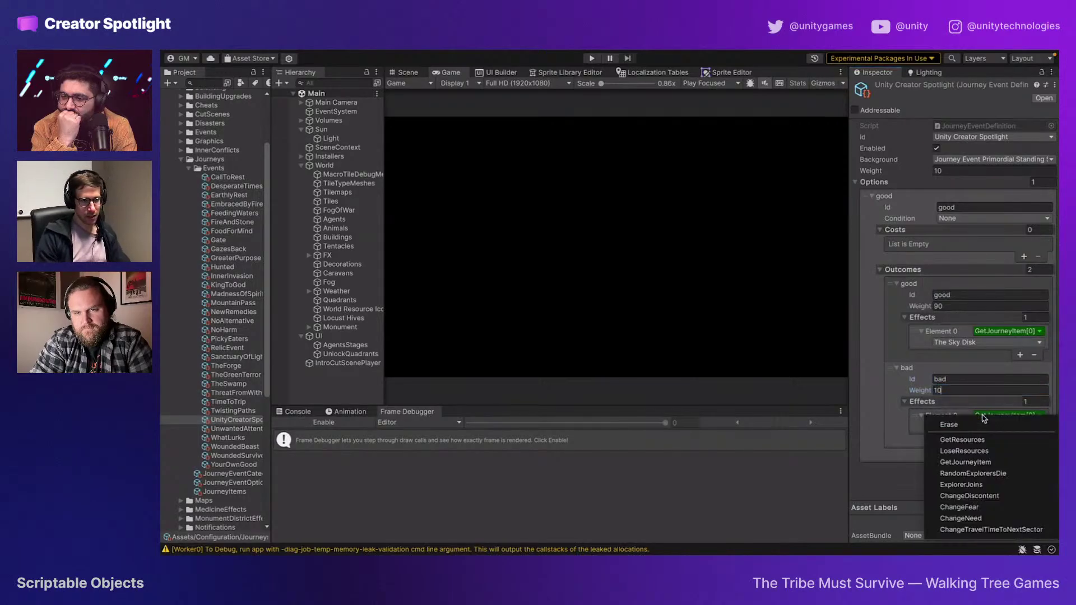
click(975, 462)
click(969, 427)
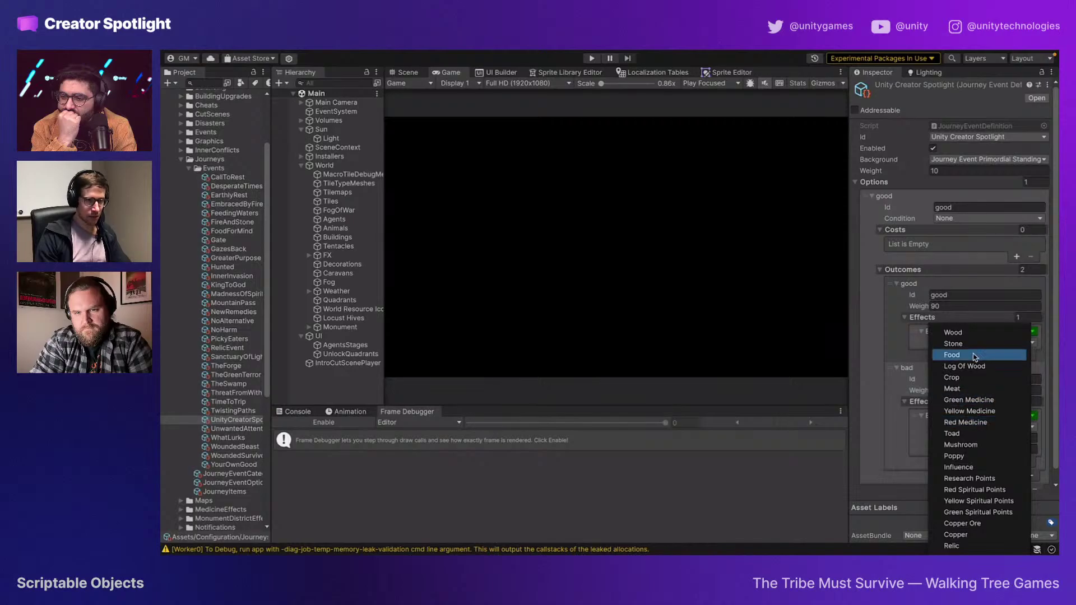
click(956, 332)
click(940, 437)
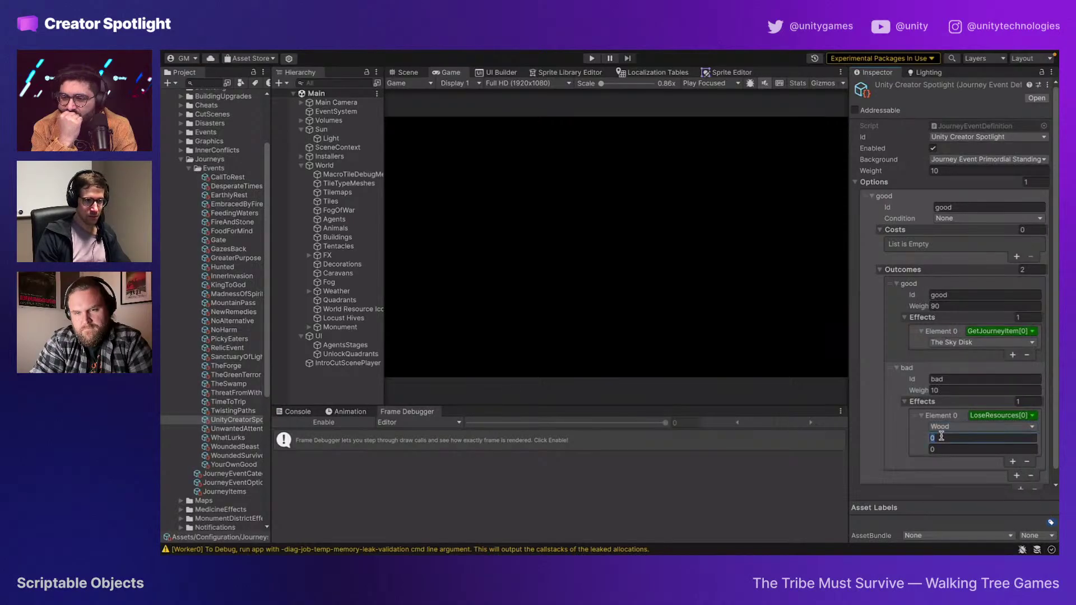
text(10)
key(Tab)
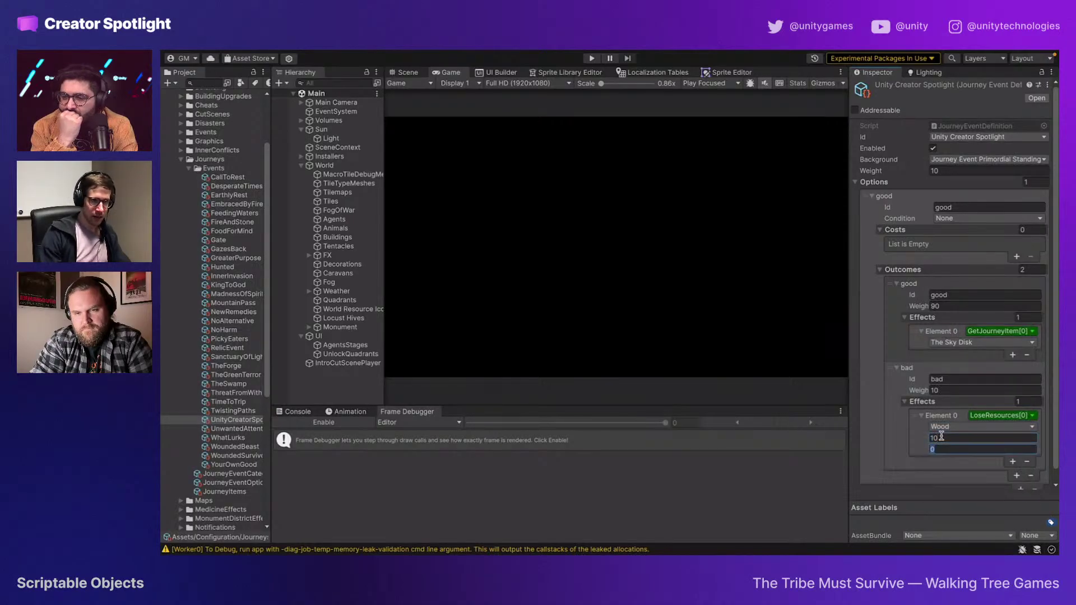
text(20)
Step: Change the option's Id to "option-one"
click(869, 394)
scroll(872, 396, down, 1)
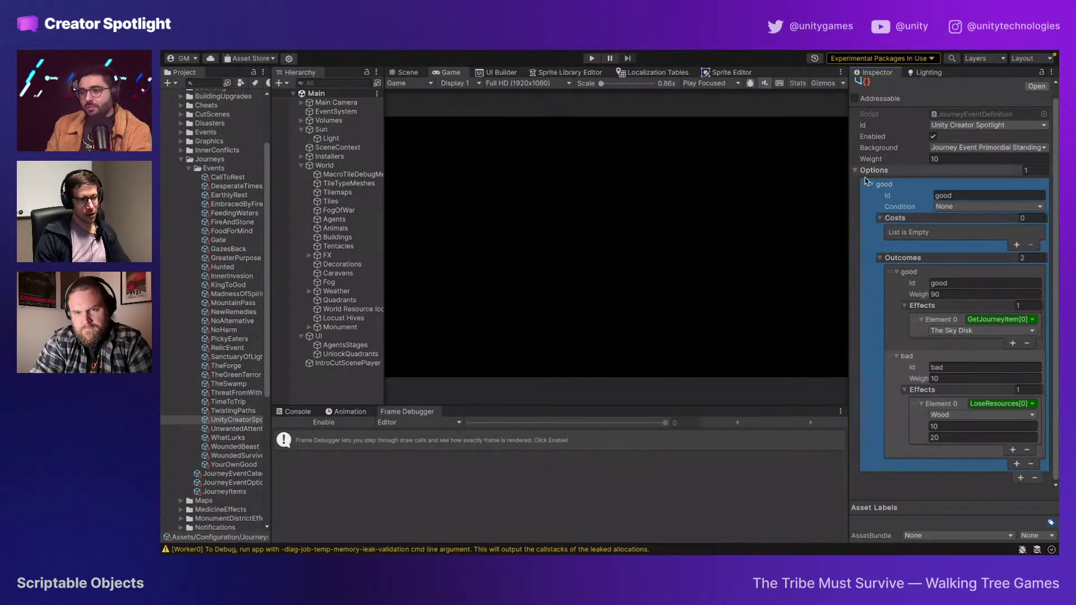
click(960, 194)
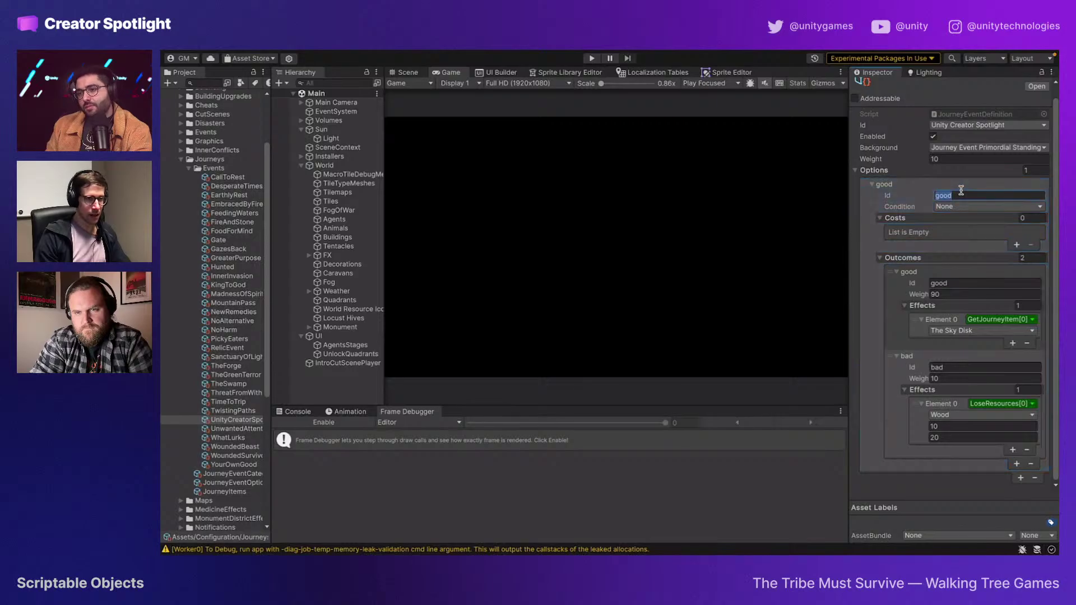
text(option-one)
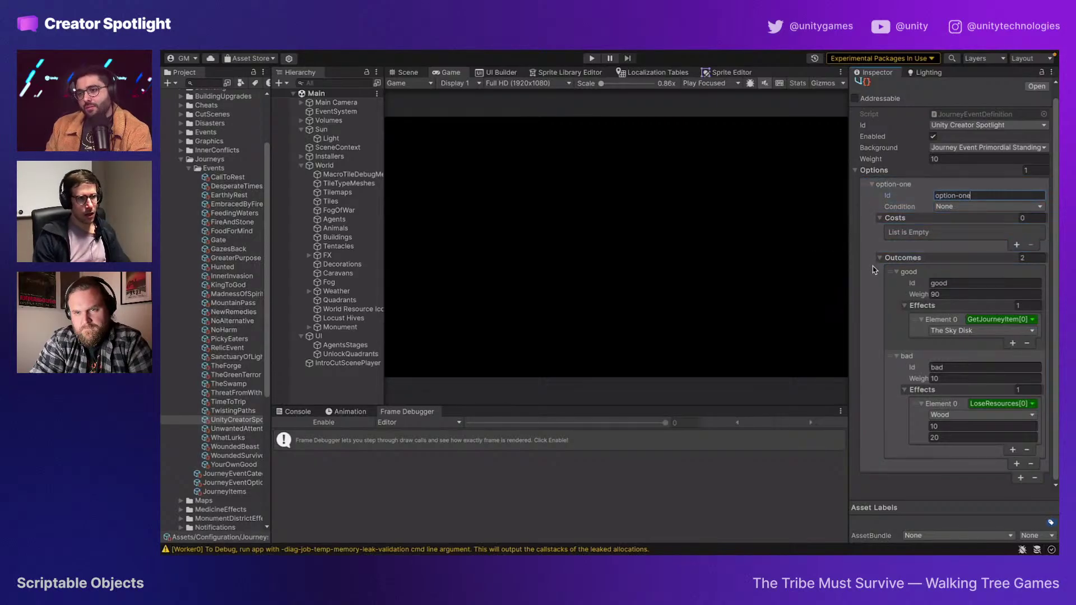
Step: Add a second option to the event and set its Id to "option-two"
click(879, 295)
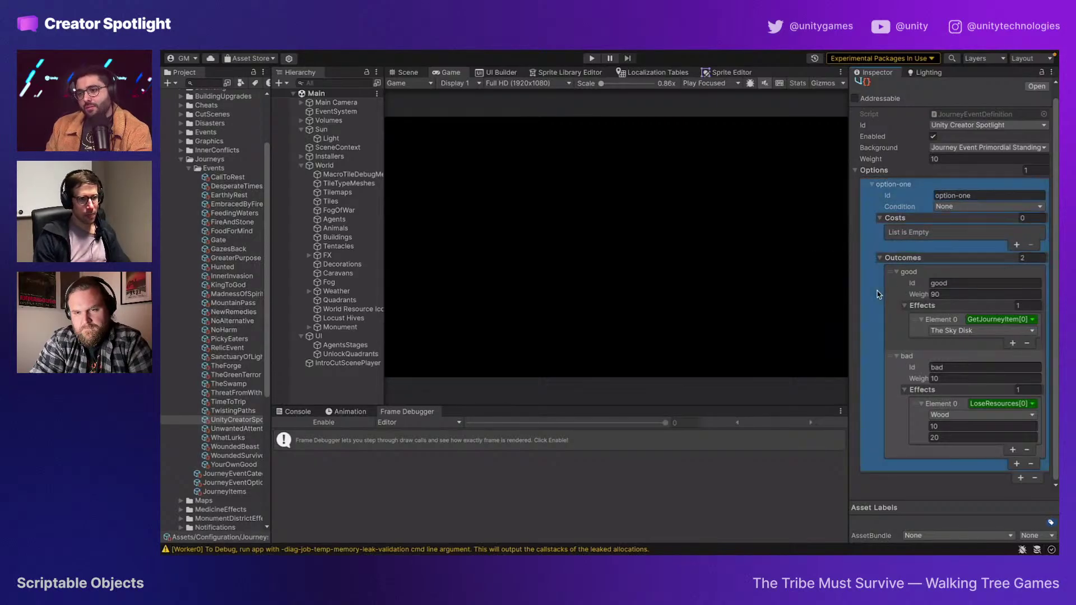
click(1020, 479)
scroll(964, 437, down, 3)
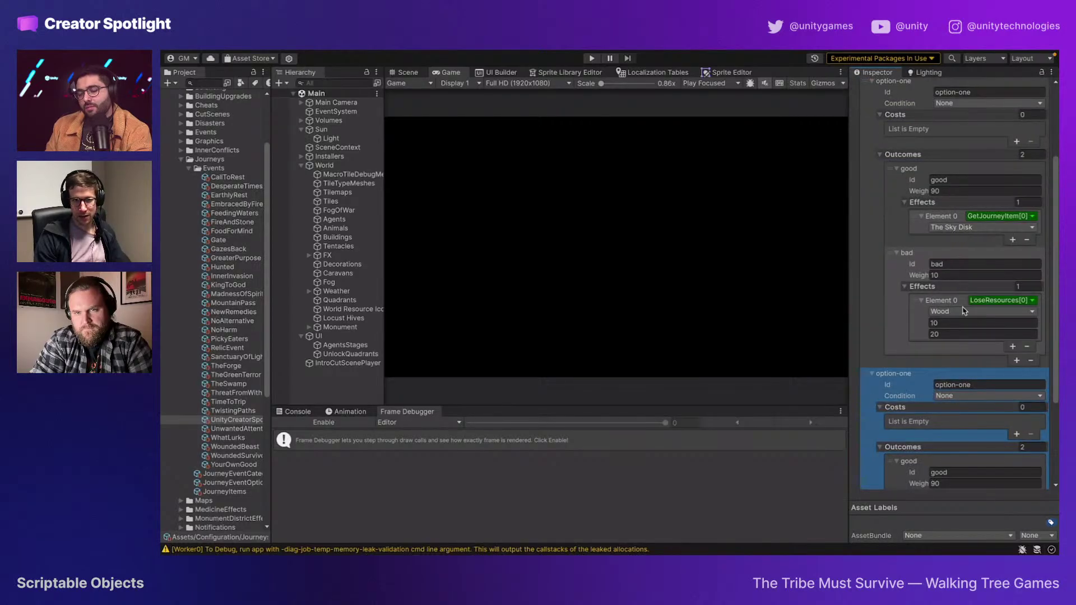
click(984, 384)
key(BackSpace)
key(BackSpace)
key(BackSpace)
text(tw)
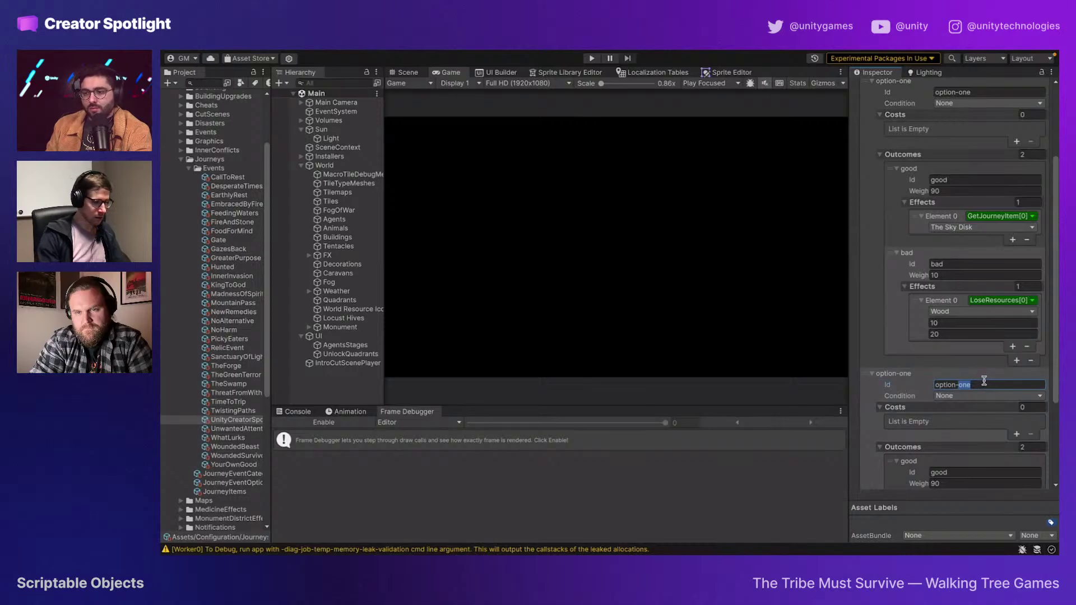
text(o)
Step: Reduce option-two to 1 outcome and set that outcome's Id to "default"
scroll(1020, 359, down, 2)
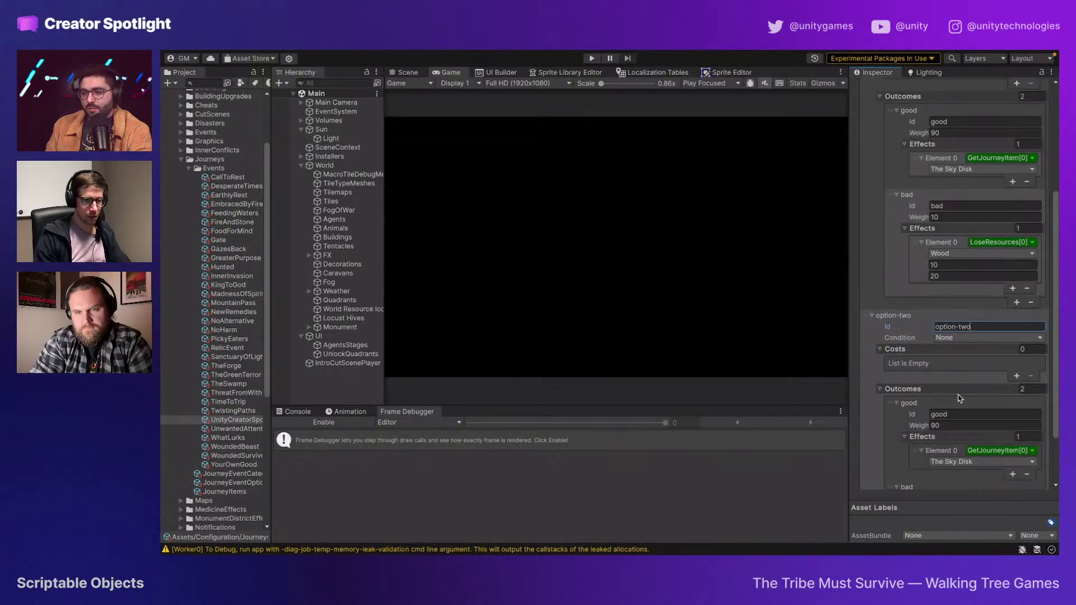
scroll(1041, 340, down, 2)
click(1033, 344)
text(1)
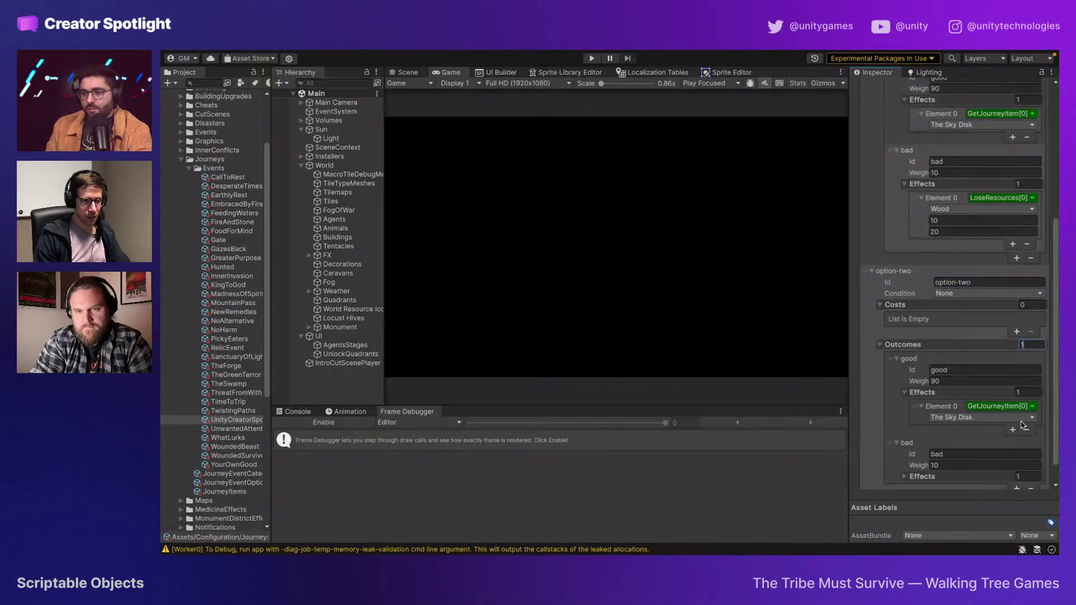
key(Return)
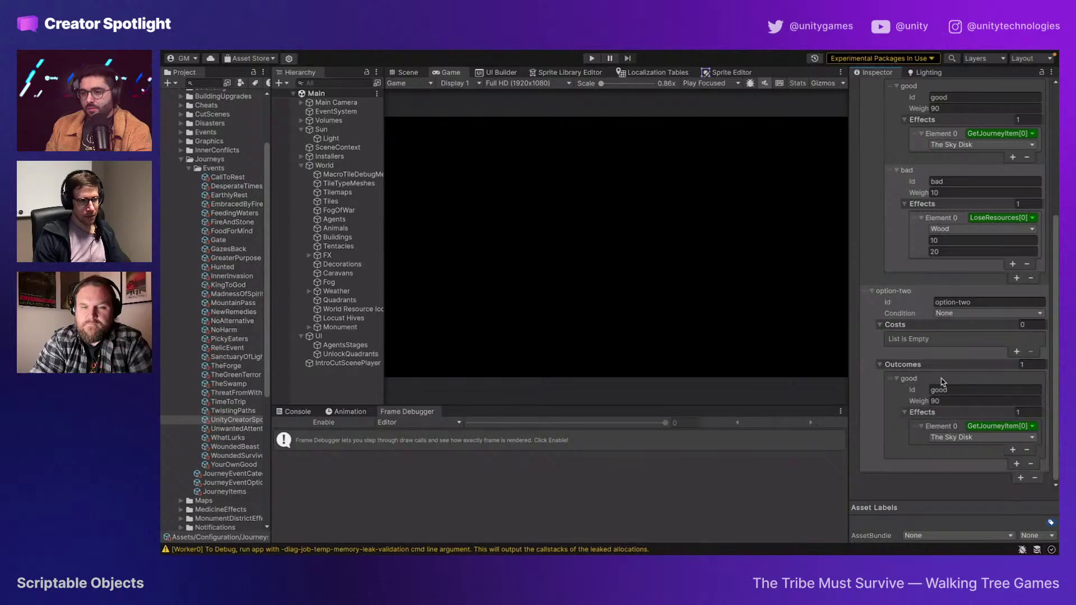
click(951, 392)
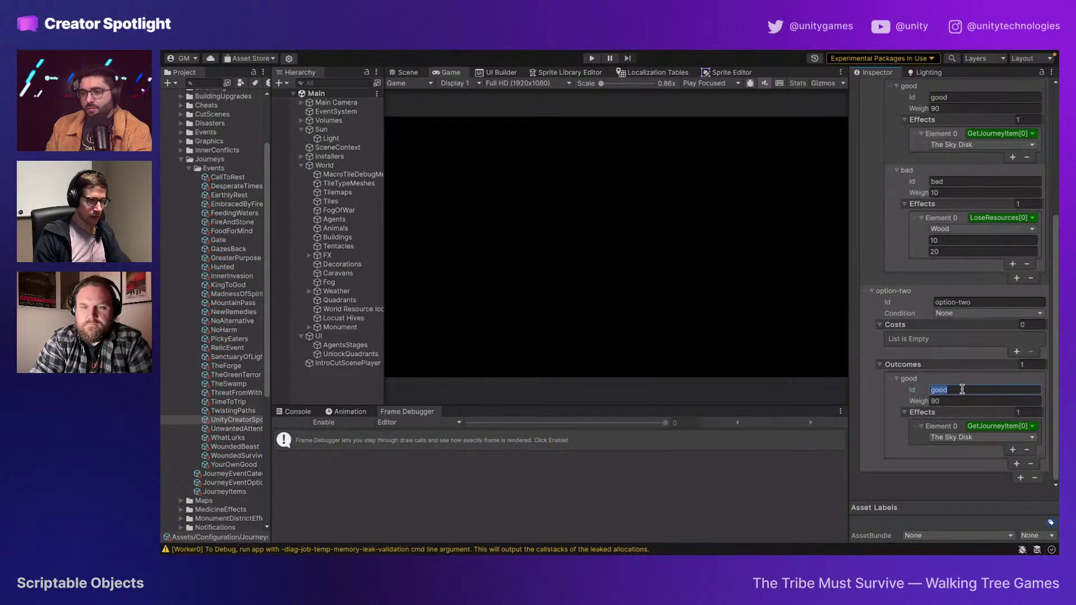
text(default)
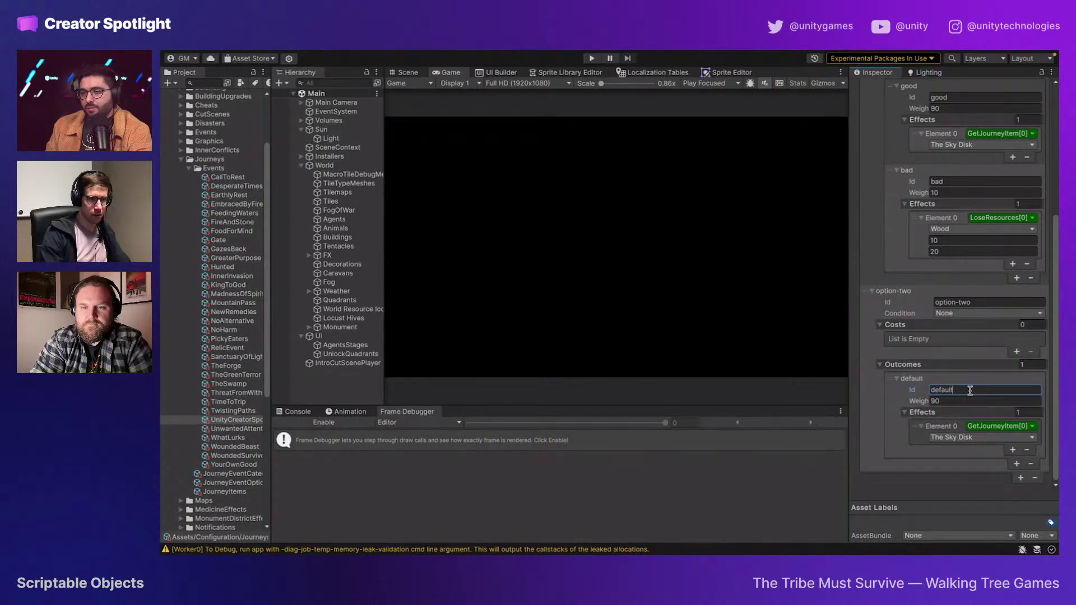
Step: Change the "default" outcome's effect to LoseResources for Wood, with both amounts set to 5
click(1015, 426)
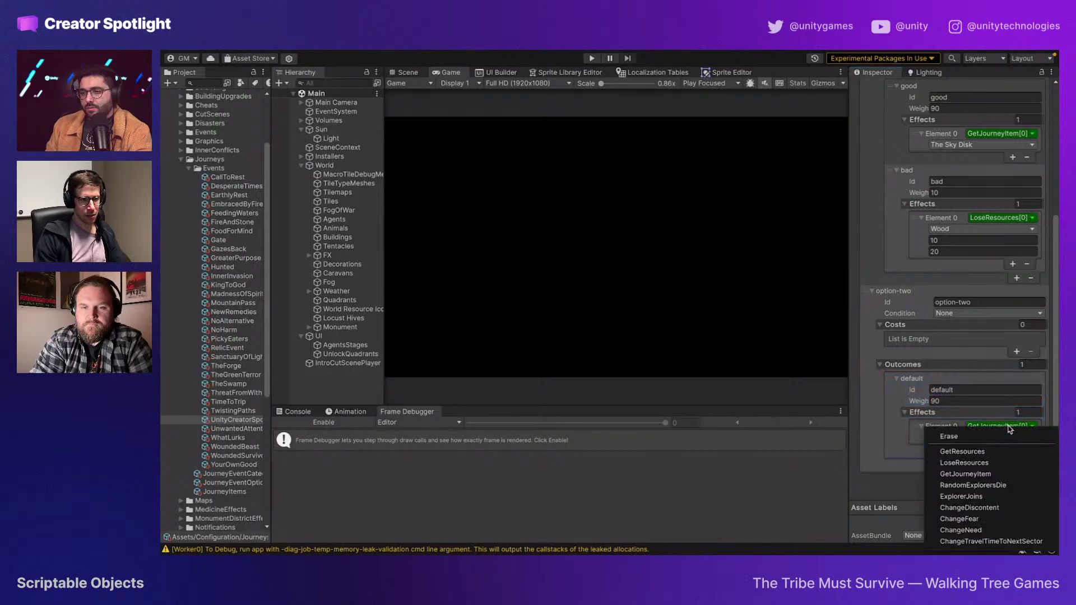
click(987, 463)
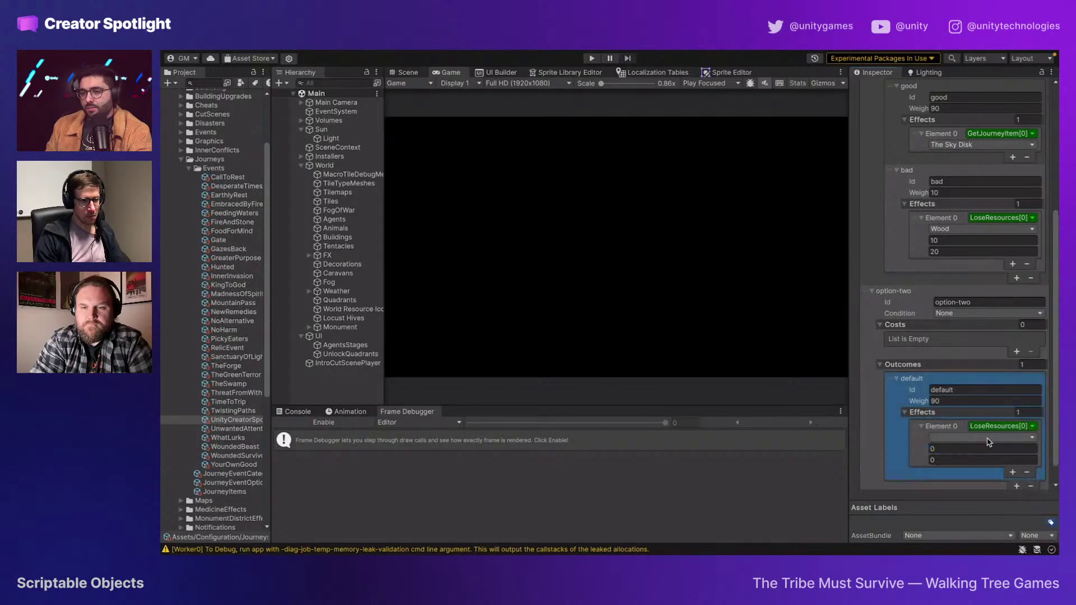
click(959, 438)
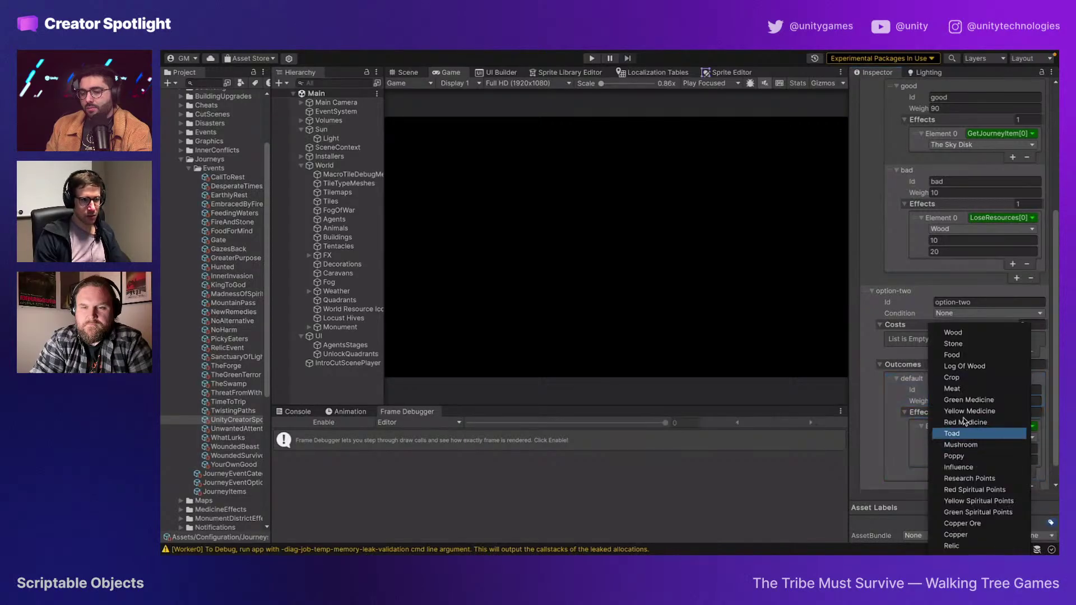
click(957, 336)
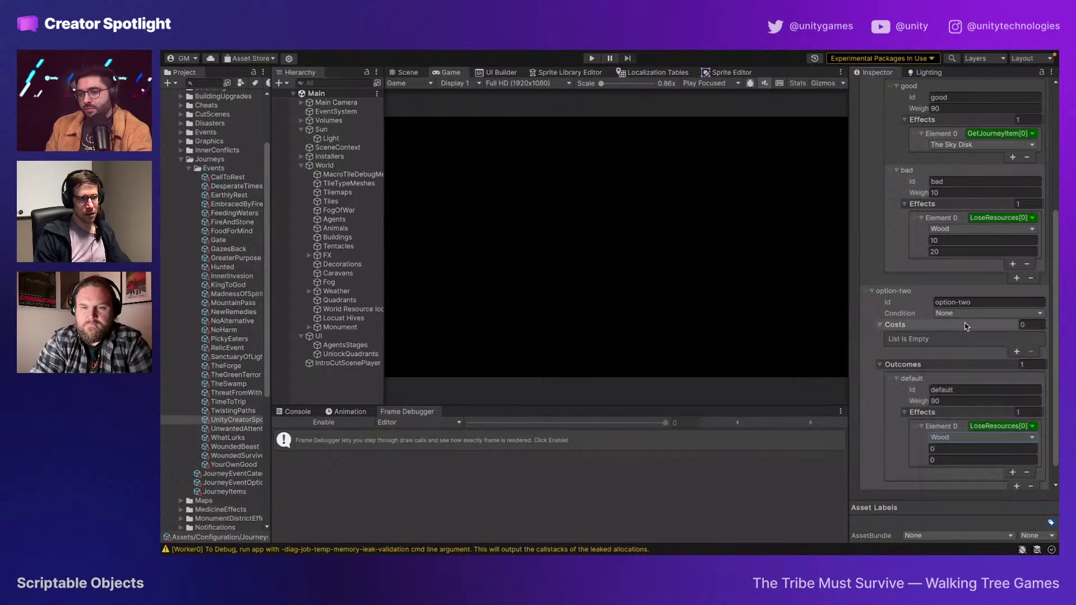
click(948, 449)
text(5)
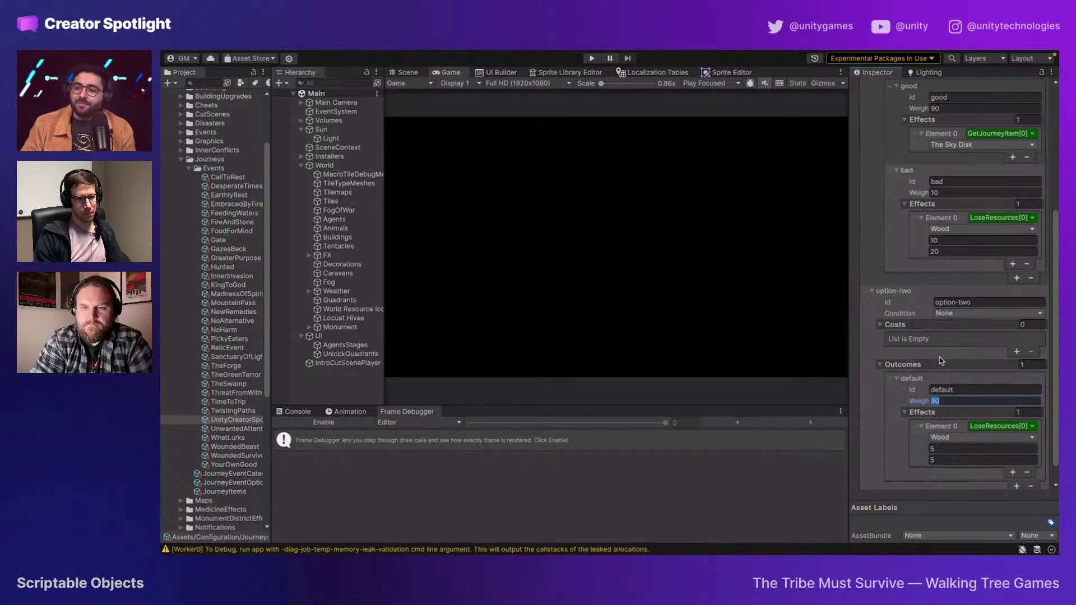
scroll(942, 360, up, 6)
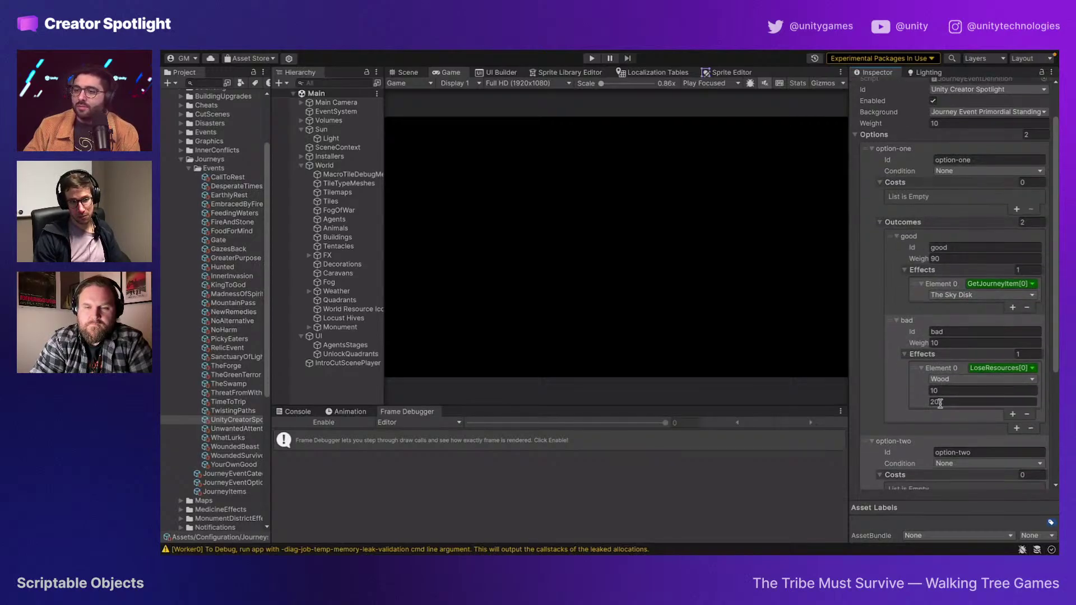
scroll(964, 364, down, 3)
scroll(941, 333, down, 6)
click(952, 379)
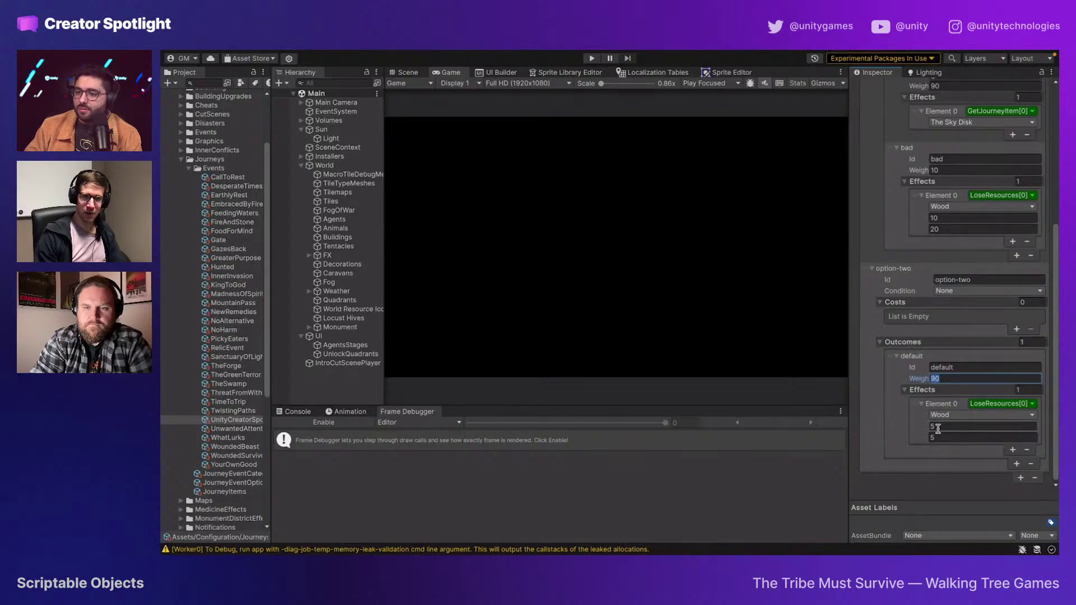
click(375, 333)
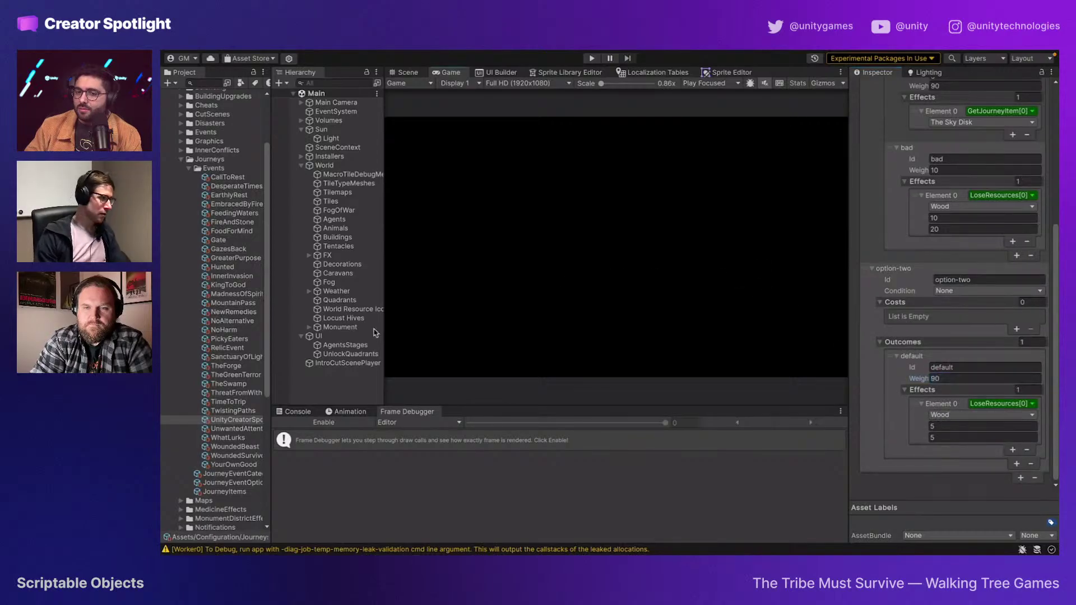
Step: Select all journey events from CallToRest to YourOwnGood except UnityCreatorSpotlight and disable them together
click(212, 464)
shift+click(225, 178)
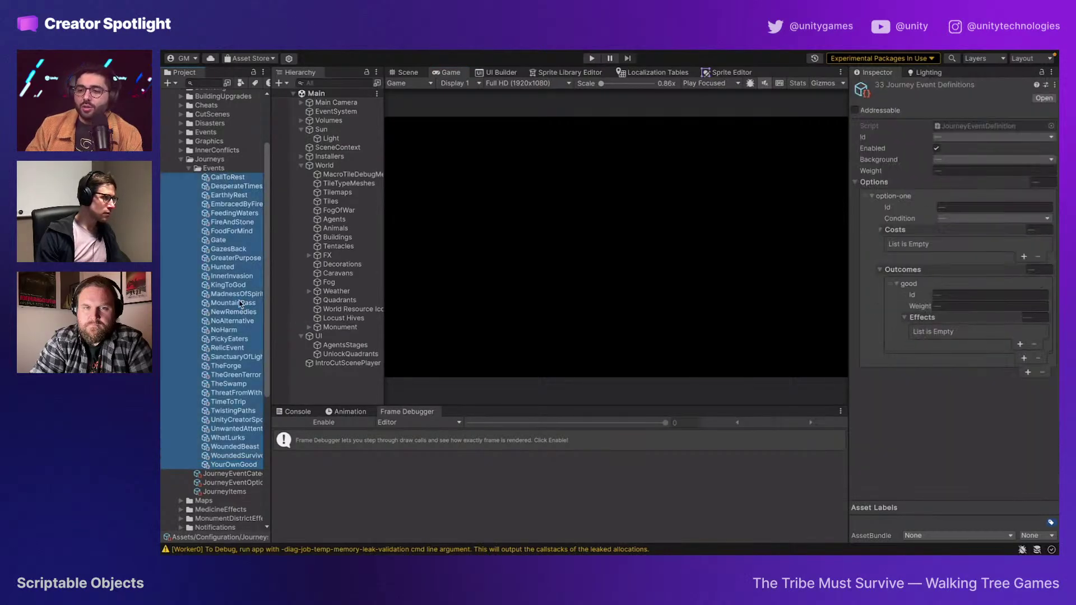
ctrl+click(227, 420)
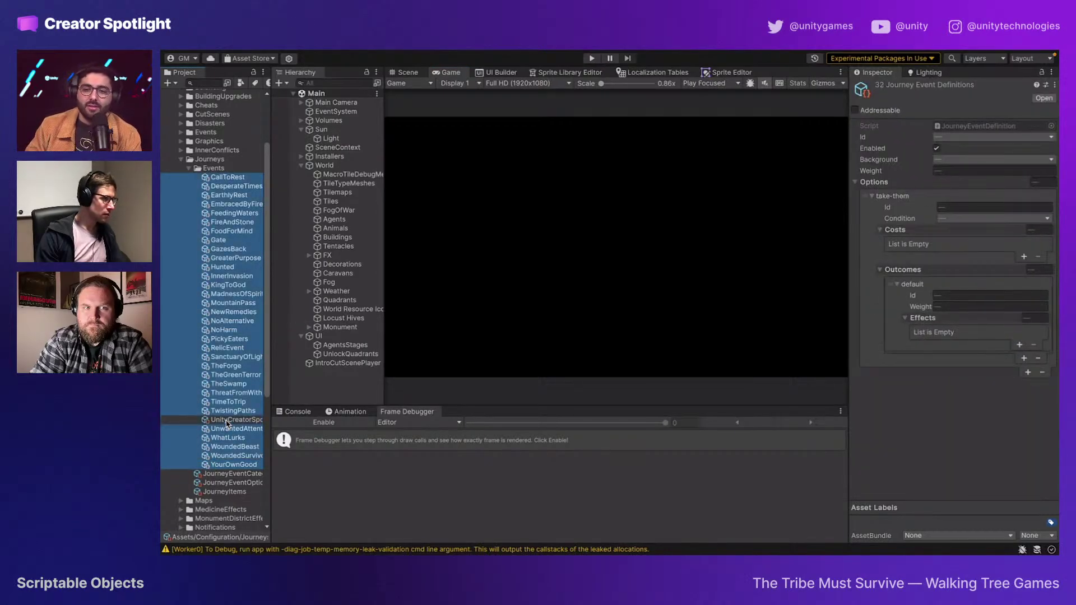
click(937, 149)
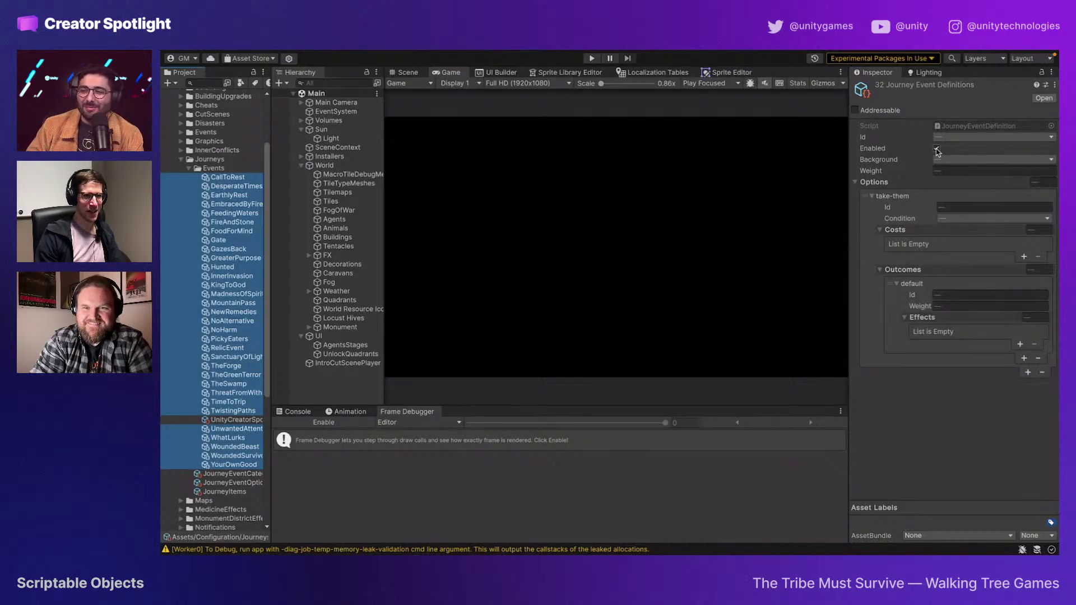
Step: Add a RandomExplorersDie effect with a count of 1 to the "bad" outcome of UnityCreatorSpotlight's option-one
click(235, 419)
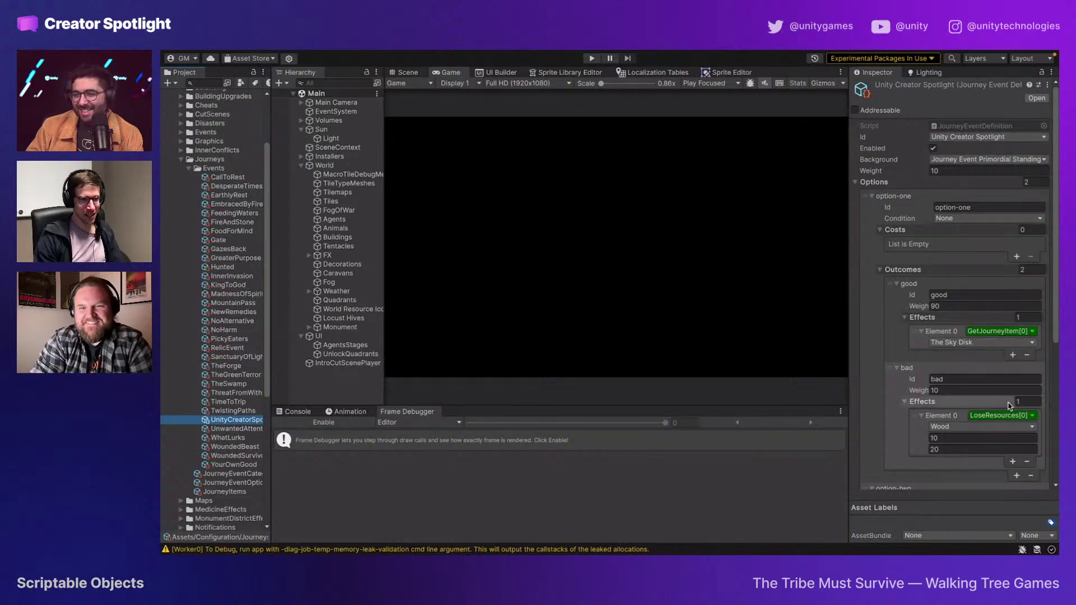
click(1013, 462)
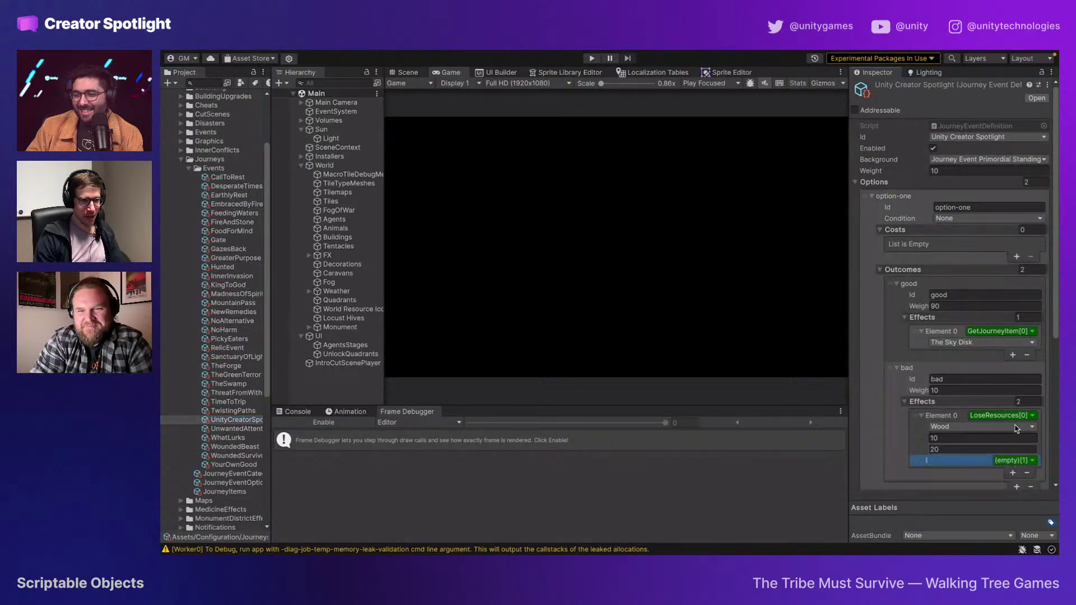
scroll(1014, 420, down, 3)
click(1015, 393)
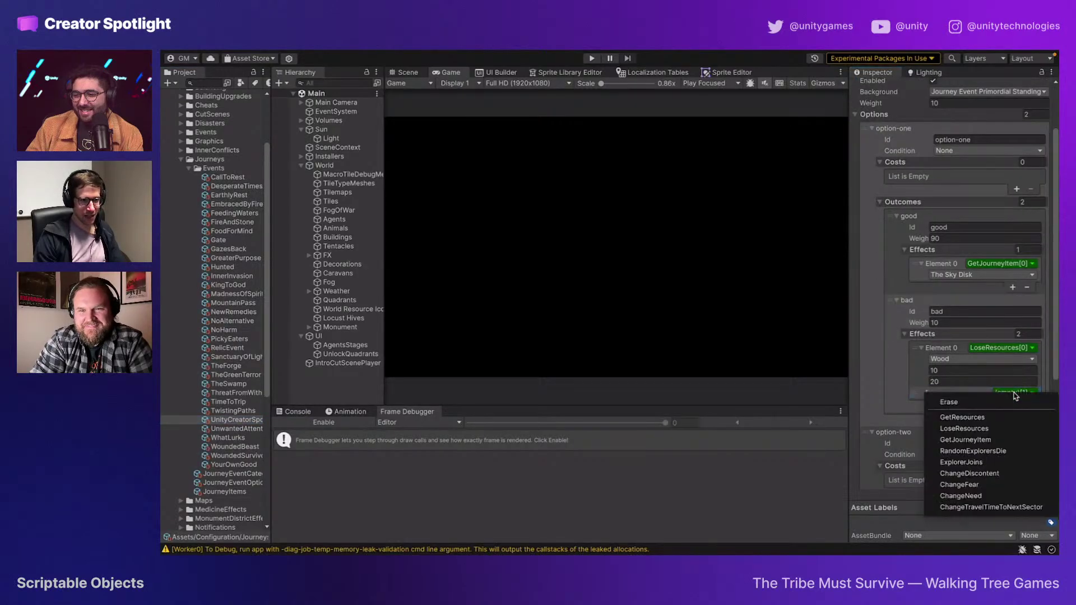
click(972, 451)
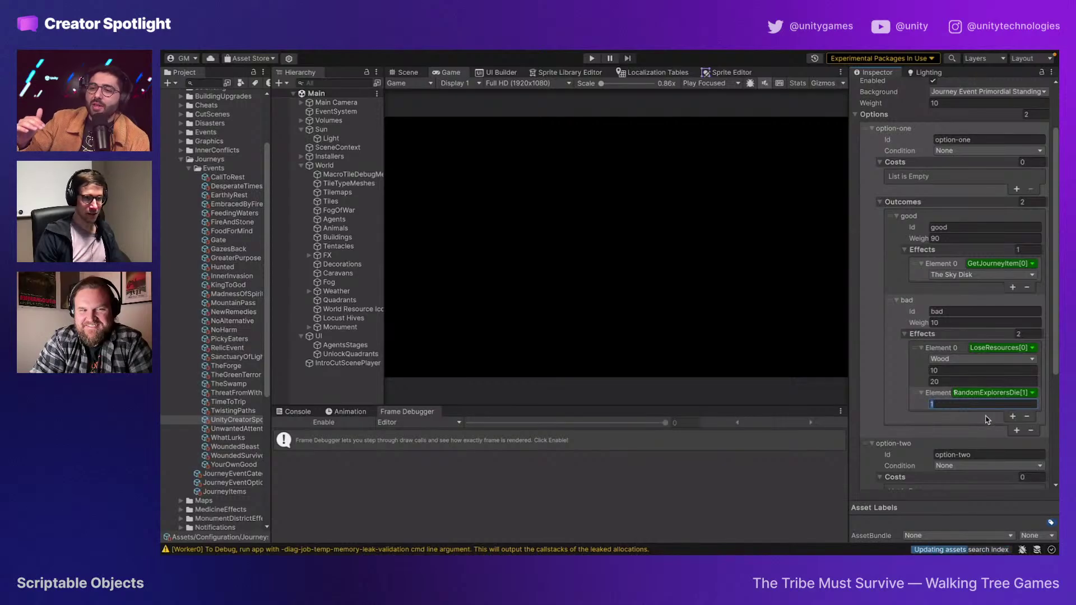
drag(849, 307, 805, 313)
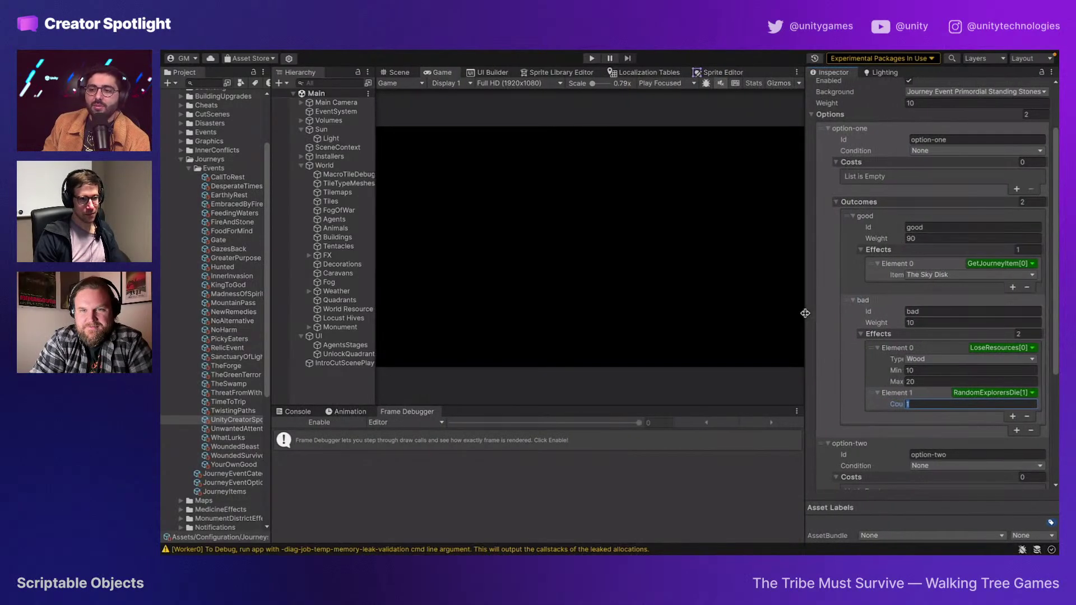
click(978, 393)
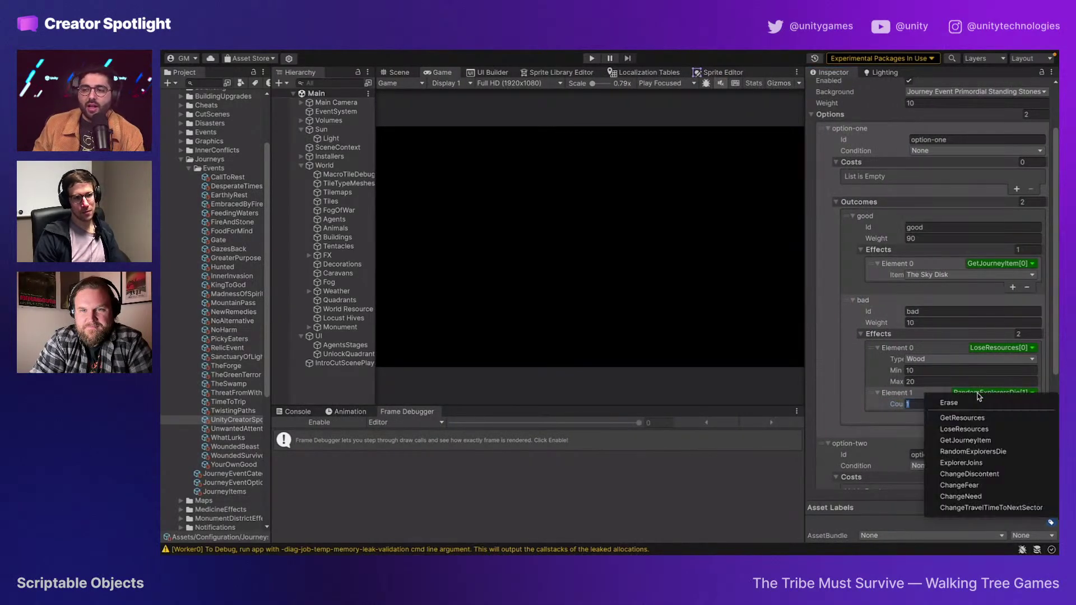
click(853, 412)
click(969, 395)
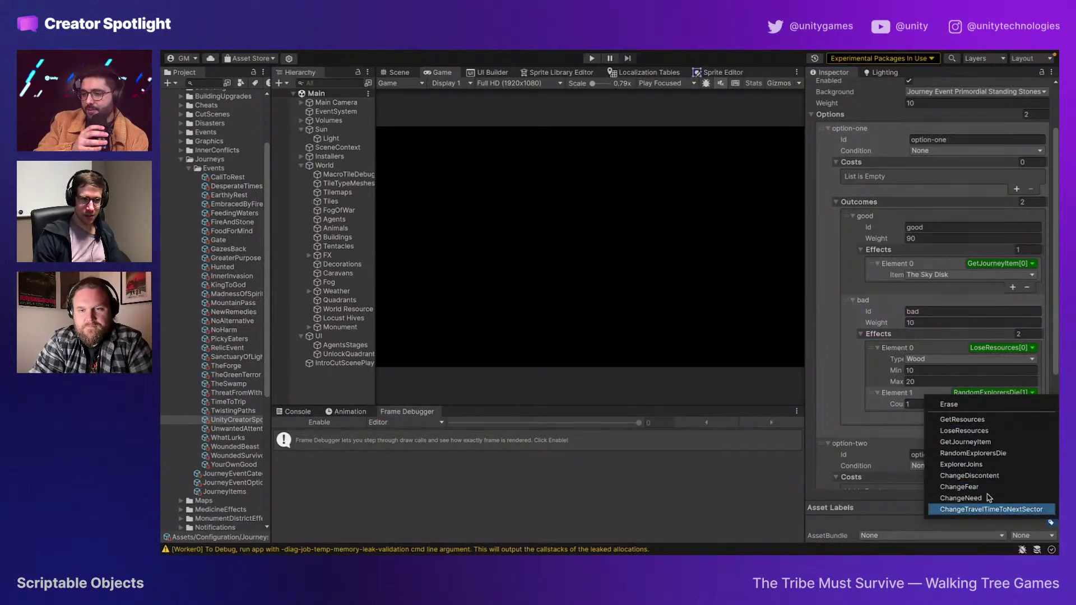
click(850, 386)
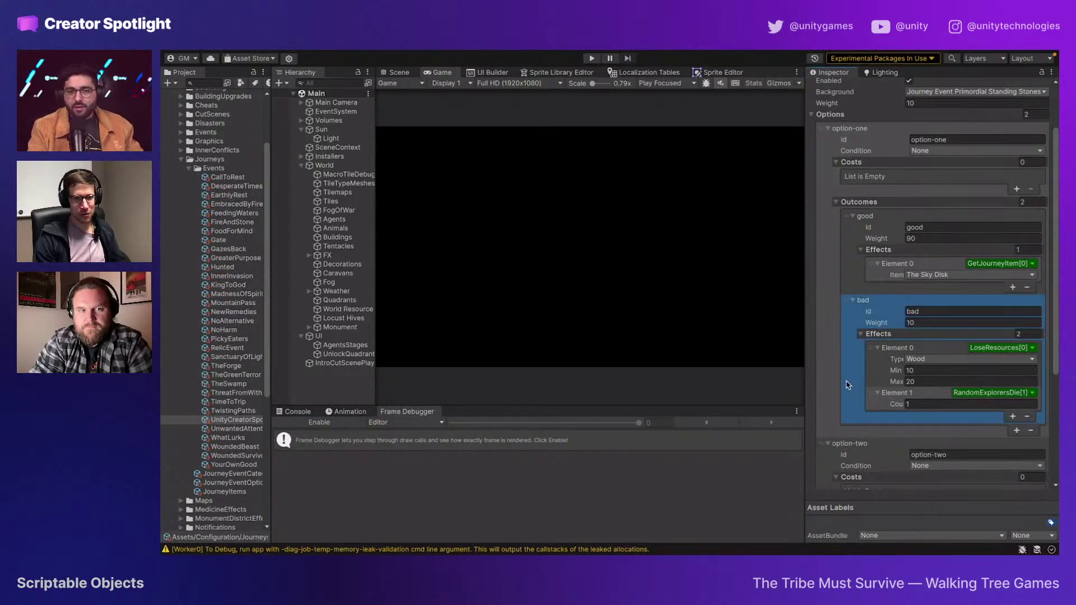
Step: Add the UnityCreatorSpotlight event to the Default Category's event instances in the journey event categories asset
click(227, 492)
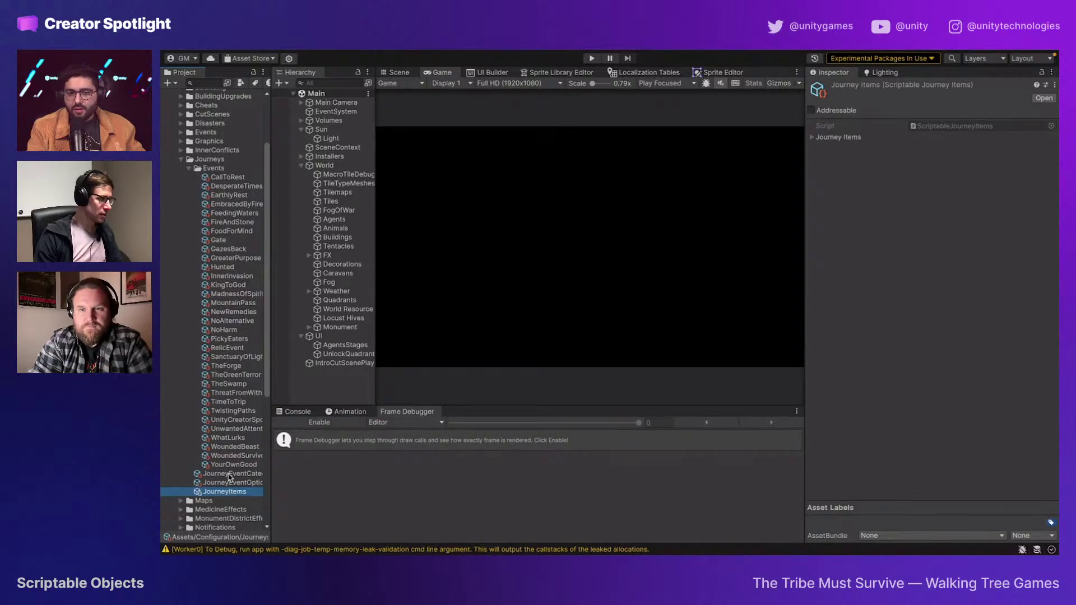
click(239, 475)
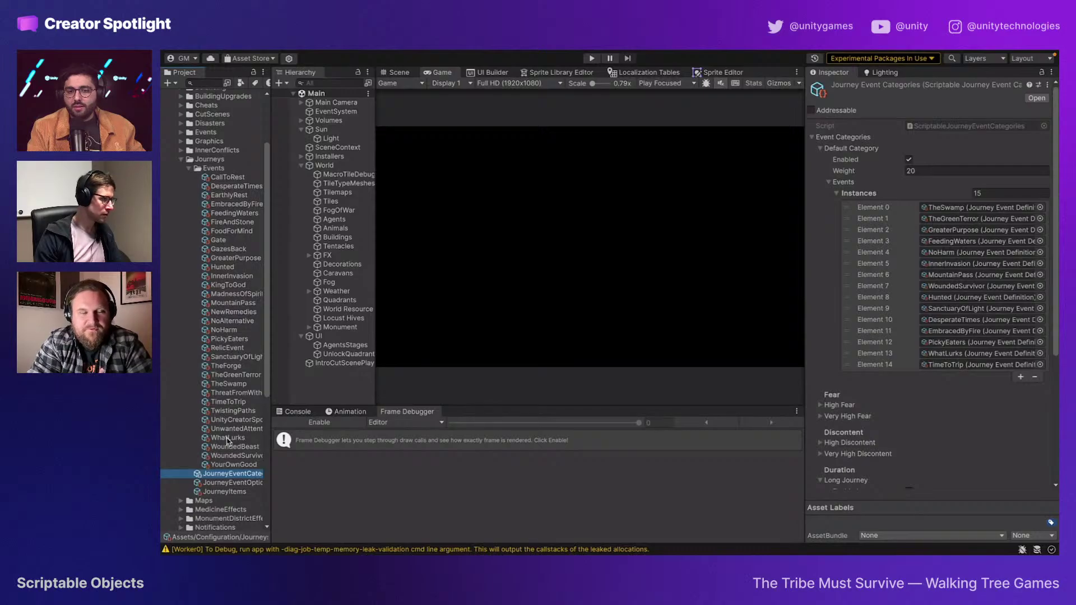
drag(228, 425, 854, 196)
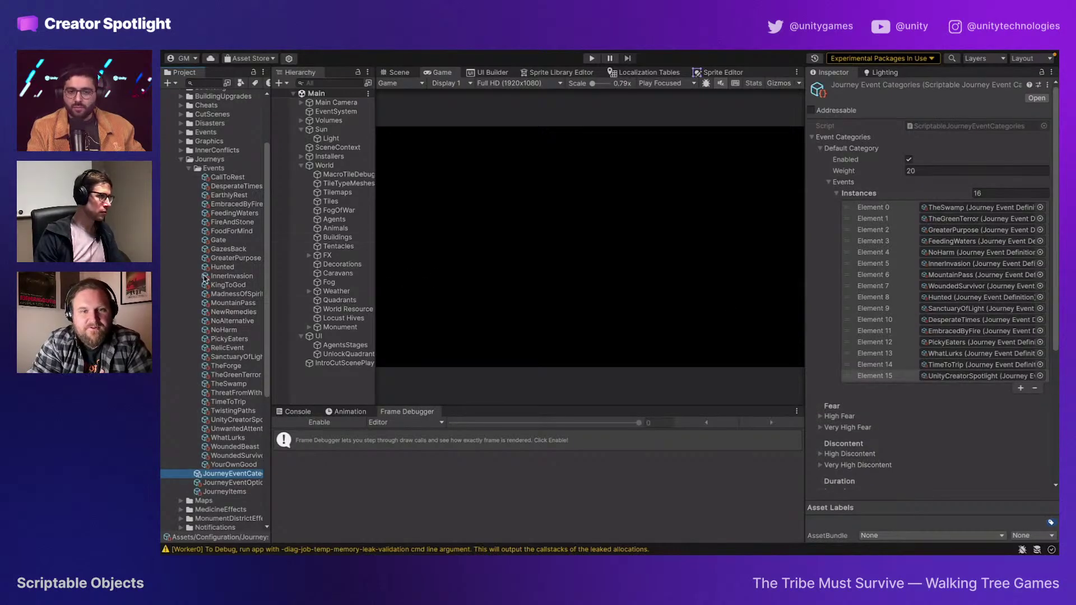
Step: Check the options and outcomes of UnityCreatorSpotlight, and run the game in Play mode
click(234, 420)
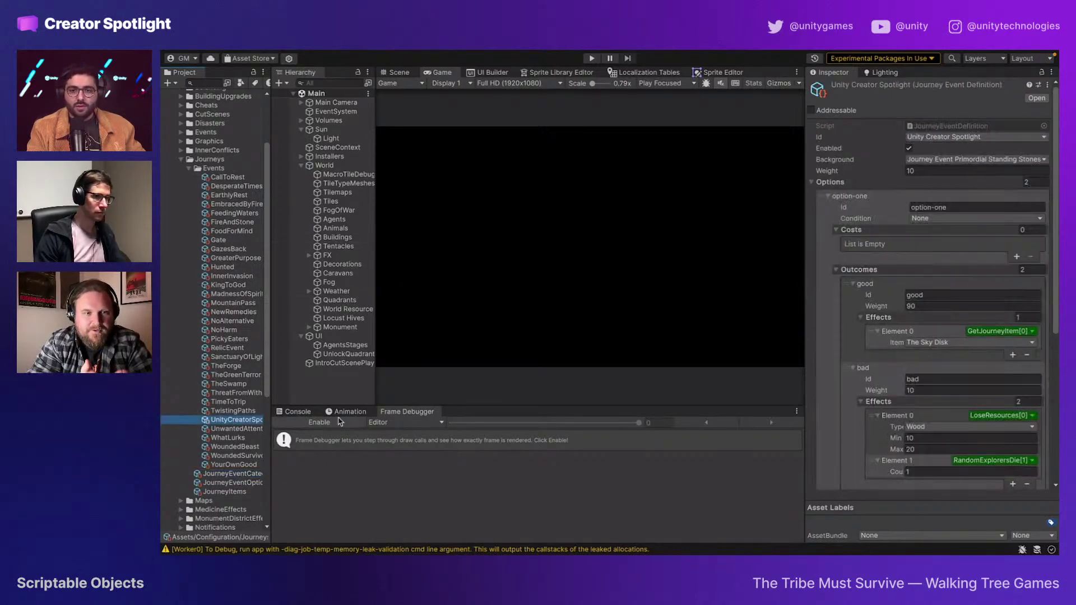
scroll(990, 351, down, 8)
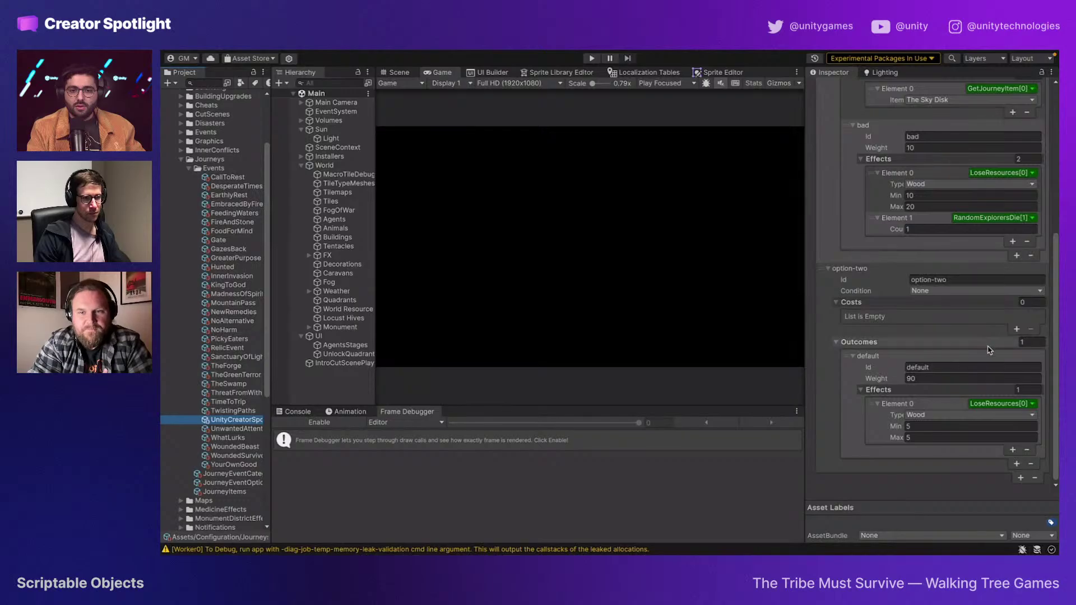
scroll(990, 352, up, 1)
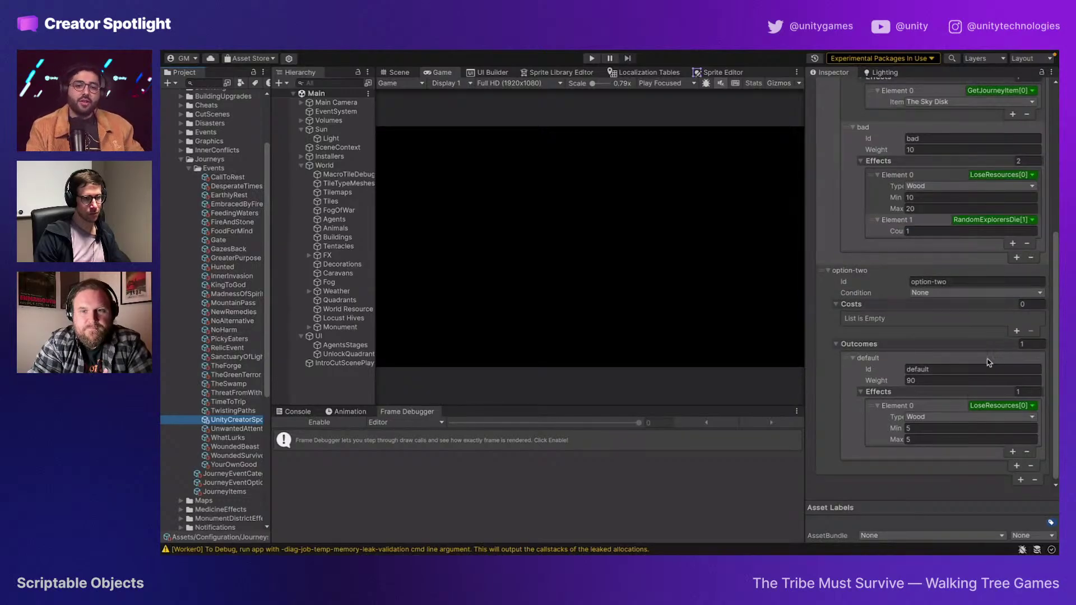
scroll(988, 364, up, 4)
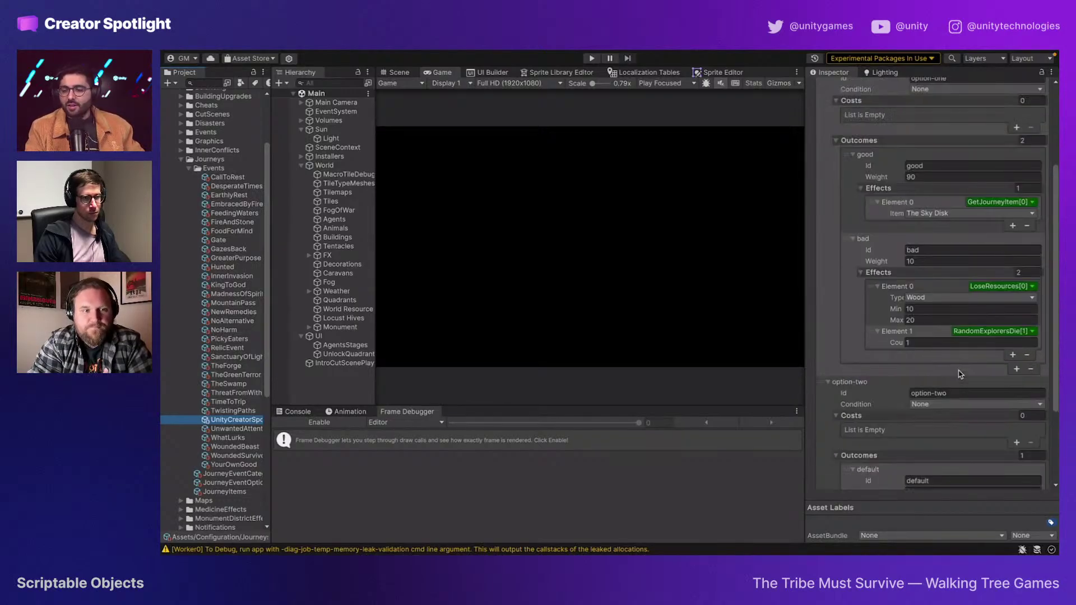
scroll(960, 374, up, 1)
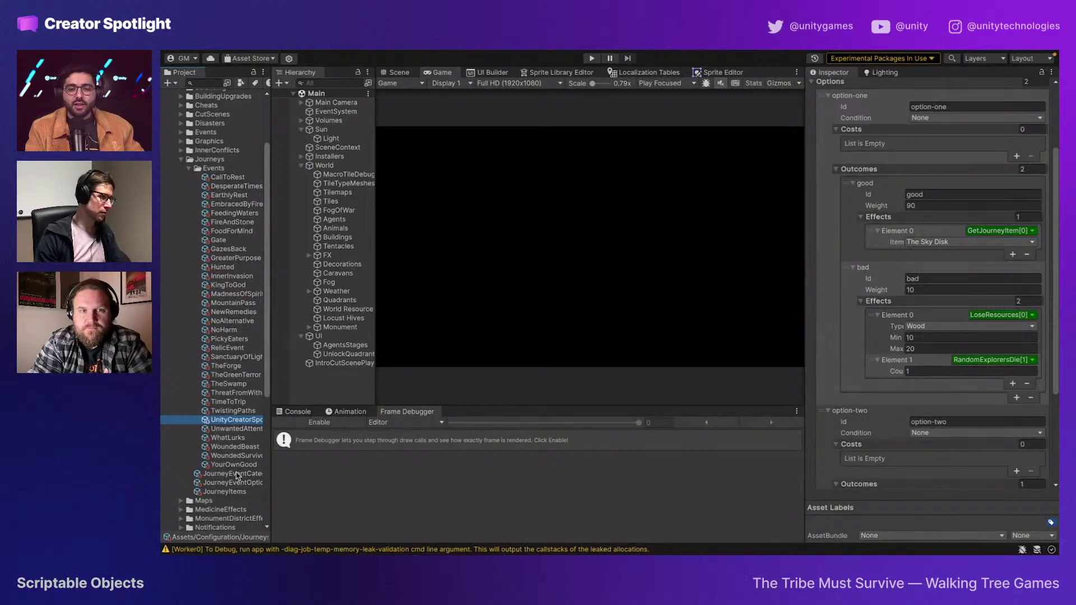
click(656, 229)
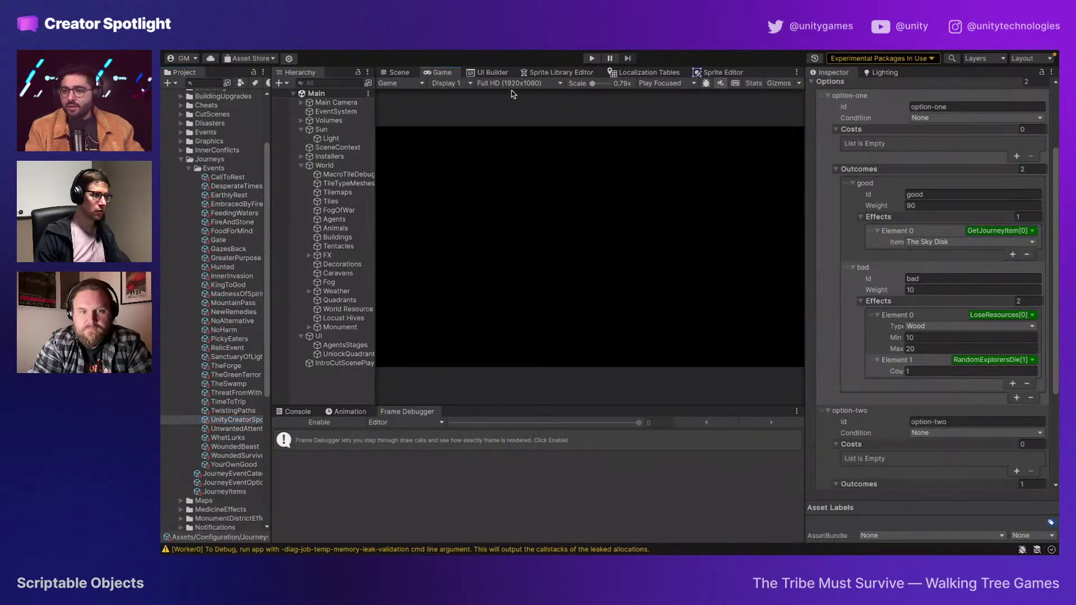
mouse_move(615, 53)
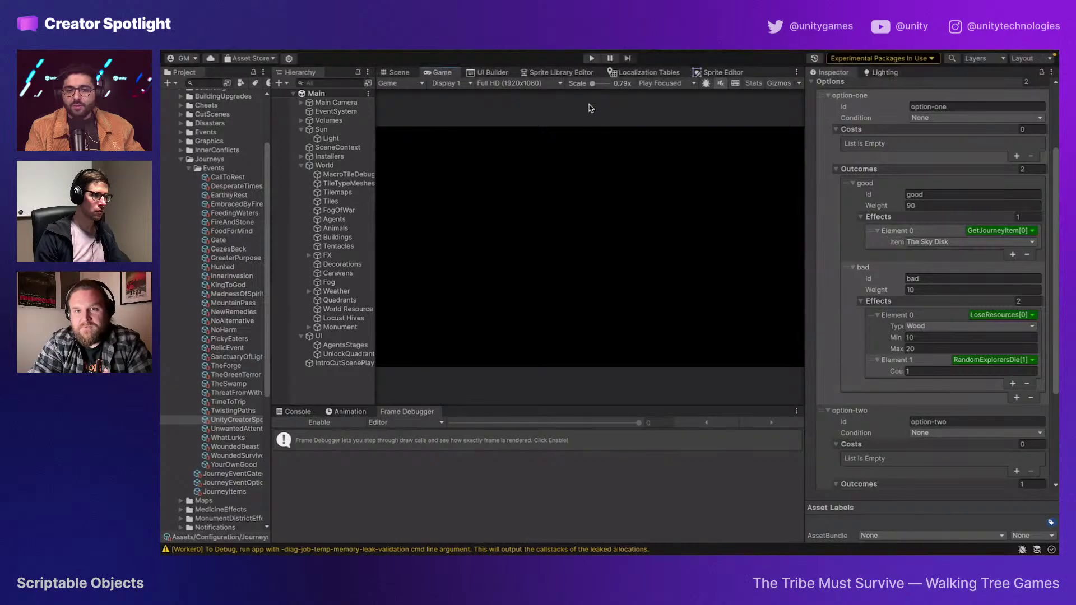
click(592, 58)
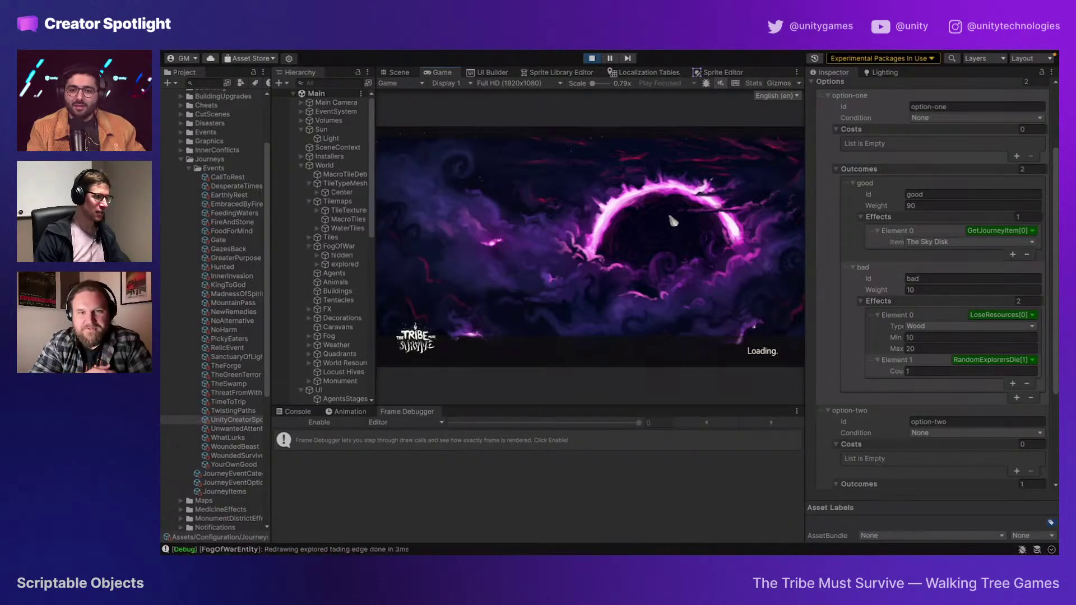
click(301, 165)
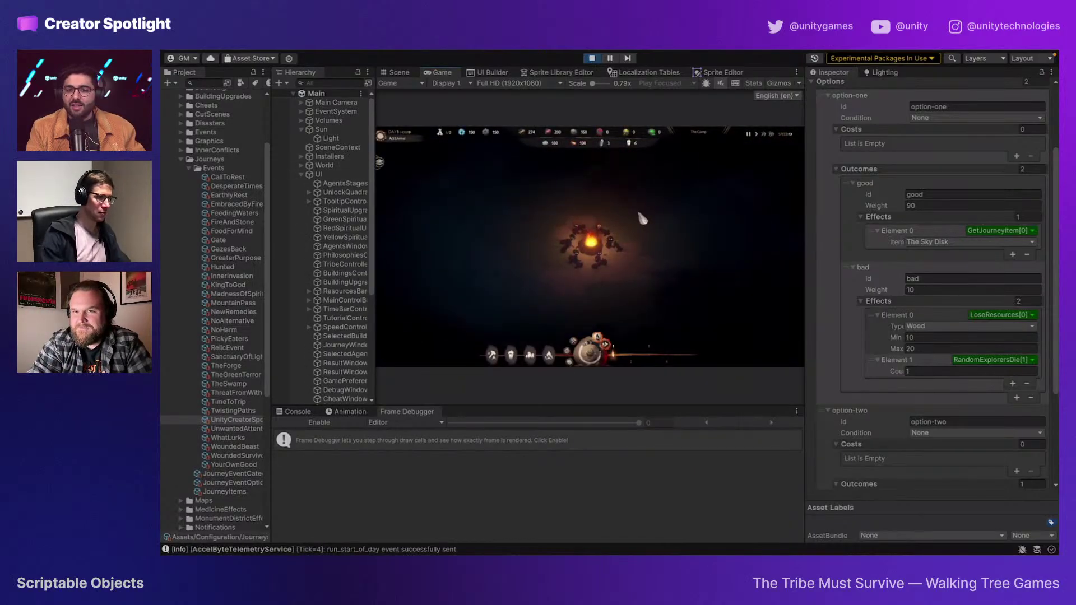
Step: Place two stockpiles in the game world on the west side of the campfire
click(491, 355)
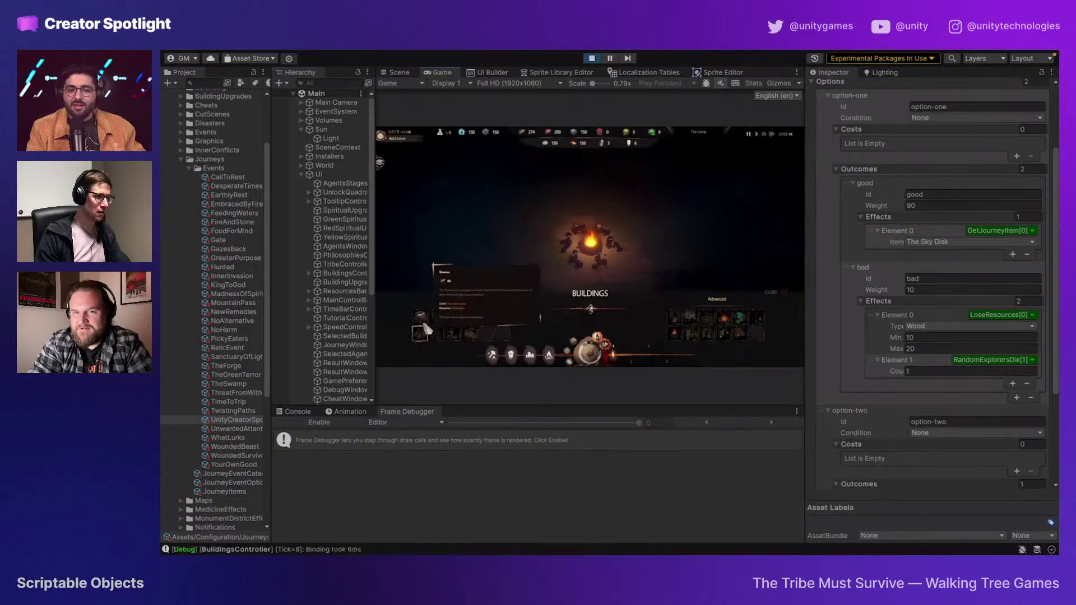
click(425, 329)
click(518, 216)
click(492, 352)
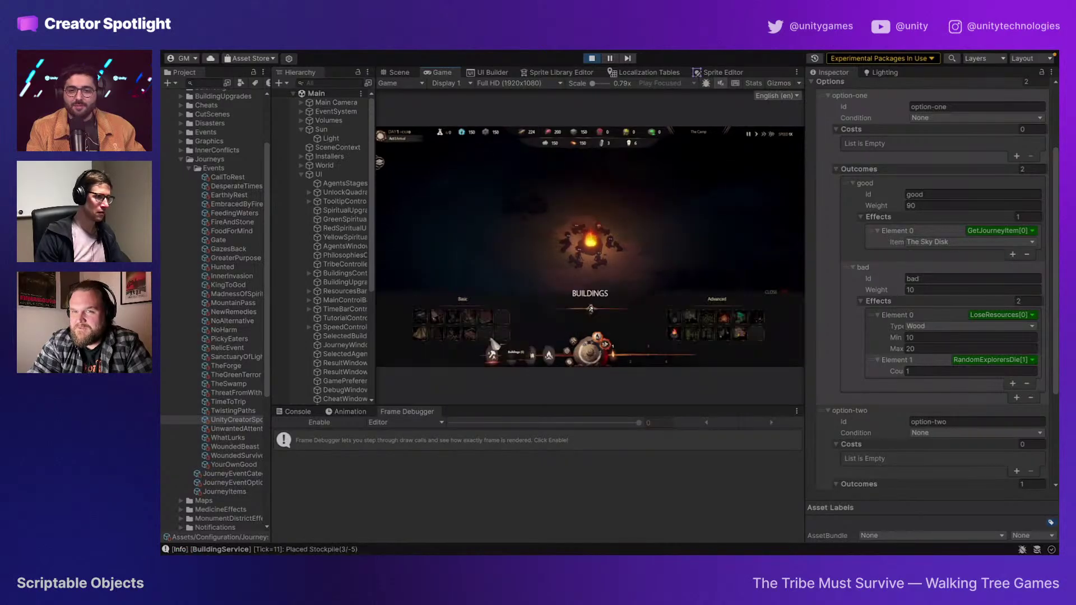
click(426, 331)
click(506, 257)
Step: Build an Explorer Platform northeast of the campfire
click(492, 354)
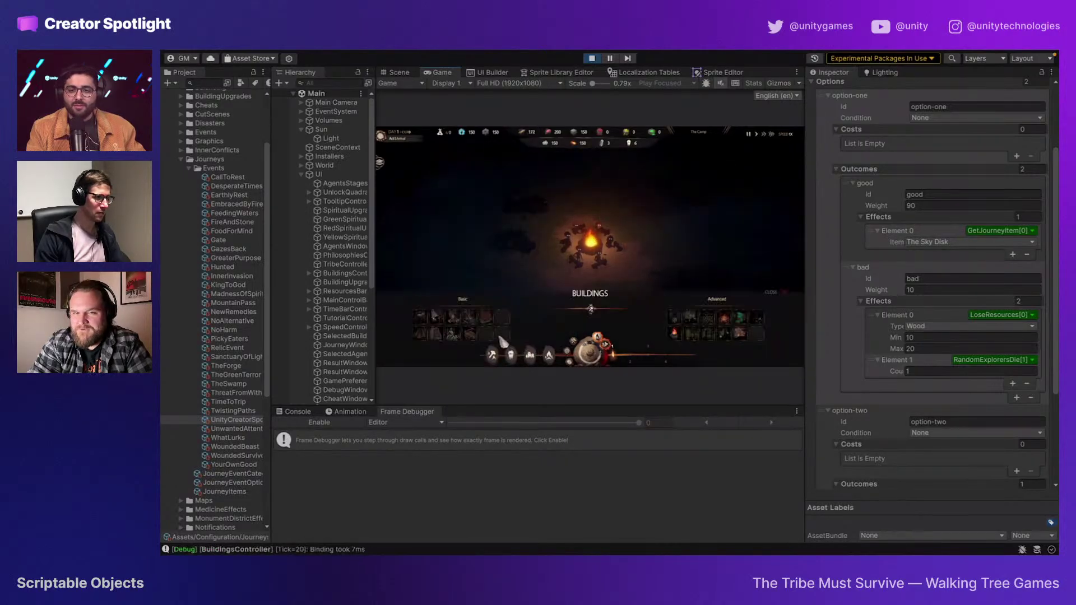
click(471, 334)
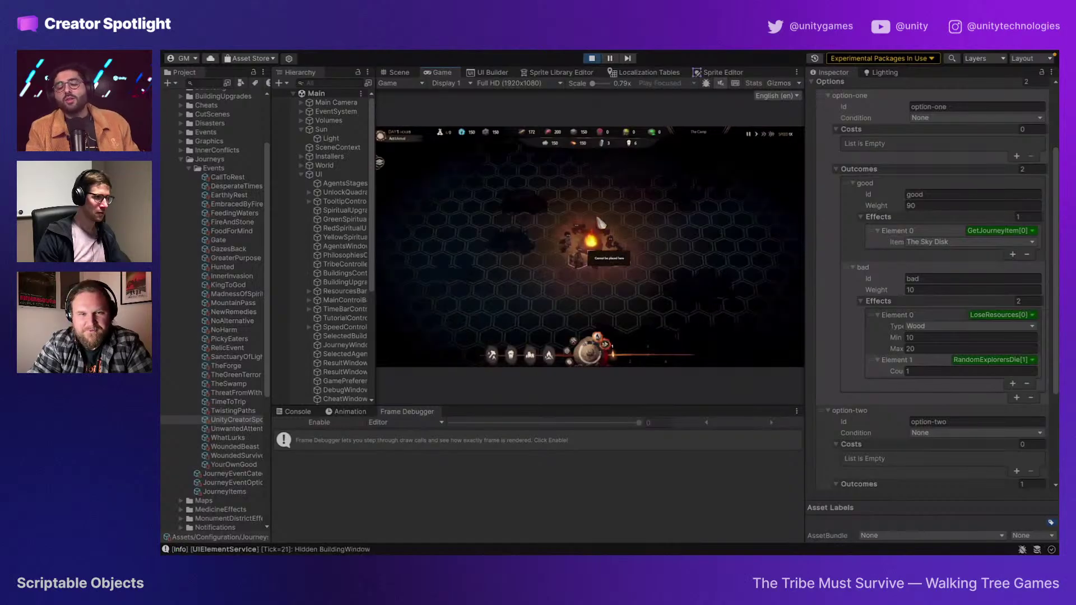
click(651, 223)
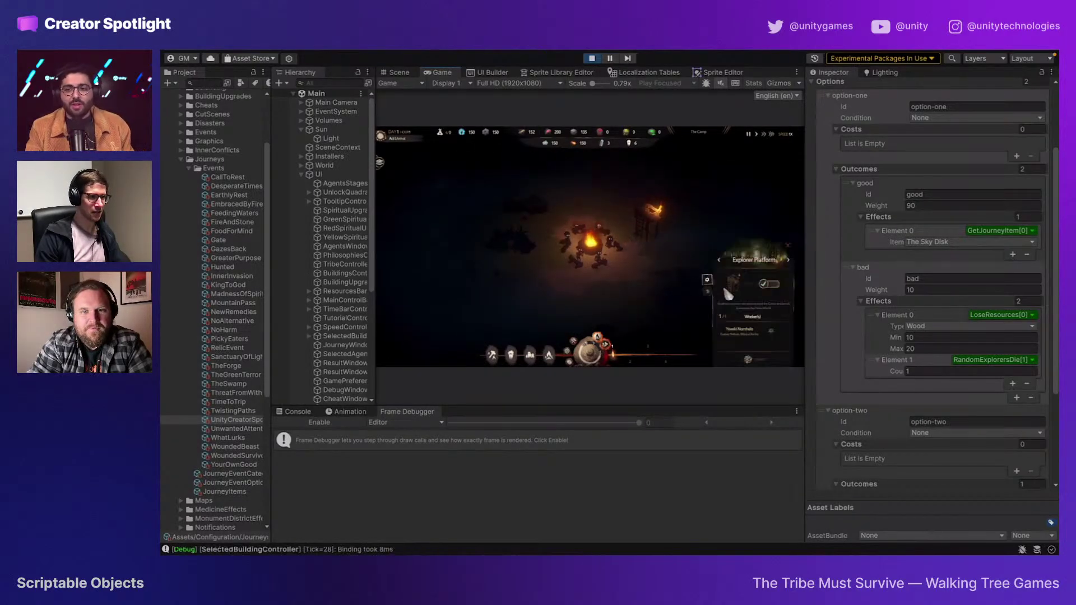
Step: Set up a new journey from the Explorer Platform with three explorers and supplies from the tribe stockpile
click(762, 302)
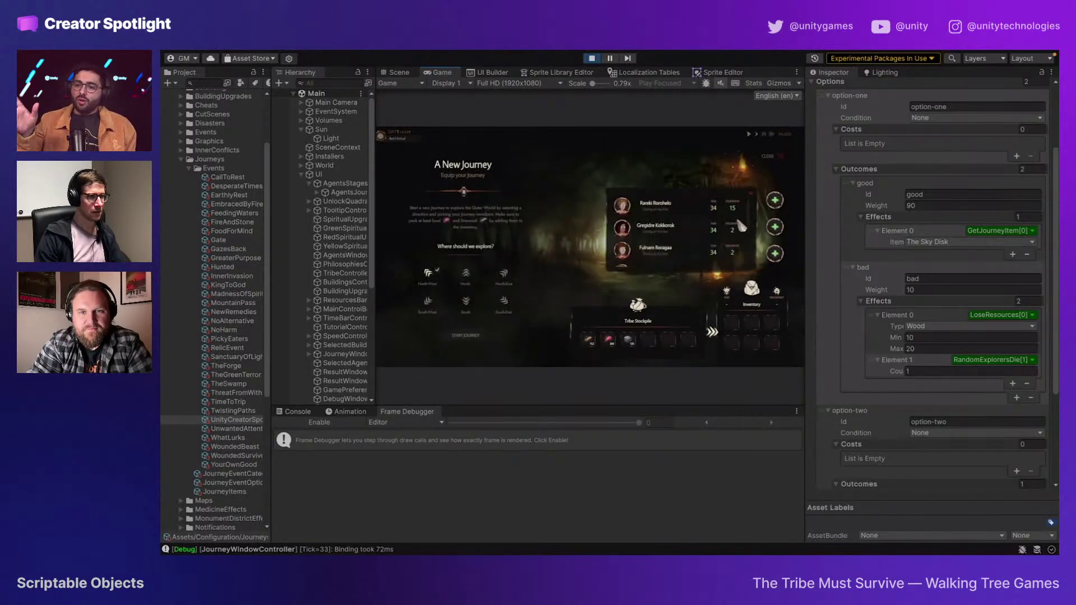
click(707, 219)
click(689, 242)
click(689, 243)
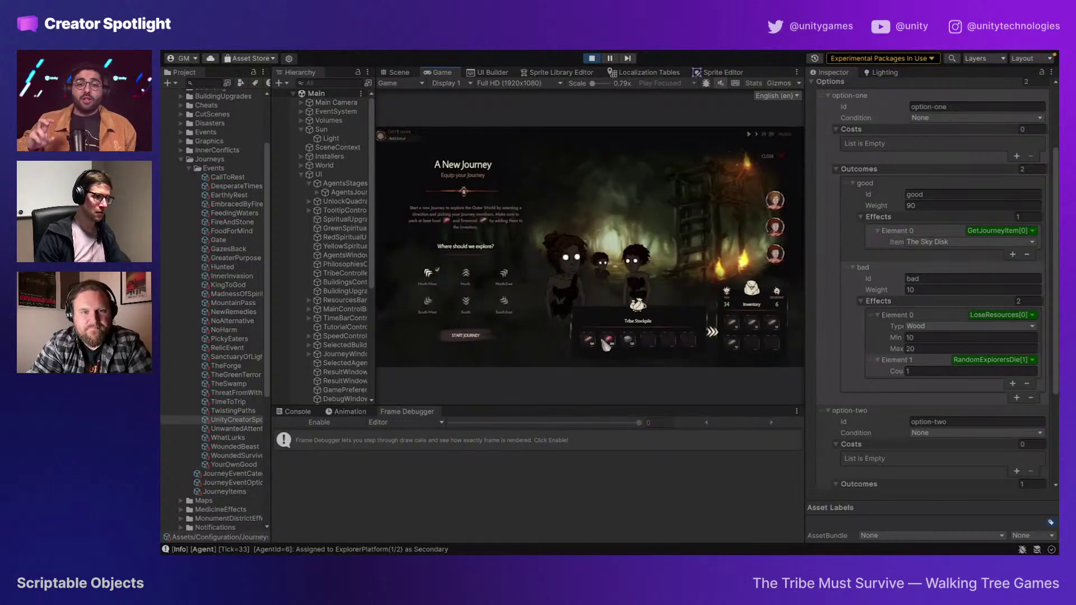
Step: Choose North as the journey's destination, start the journey and dismiss its opening message
click(465, 273)
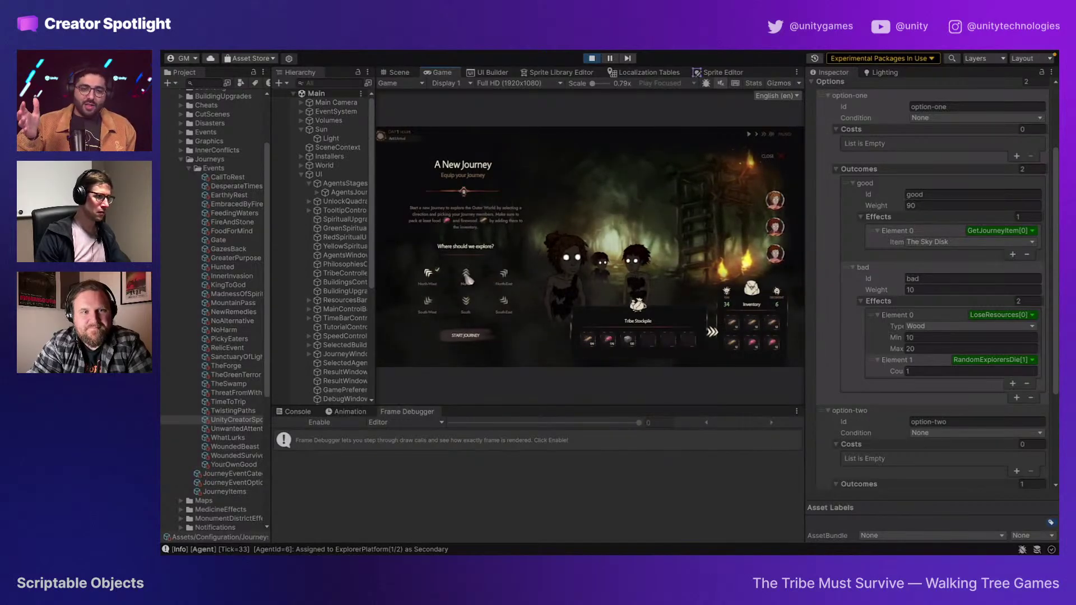
click(464, 339)
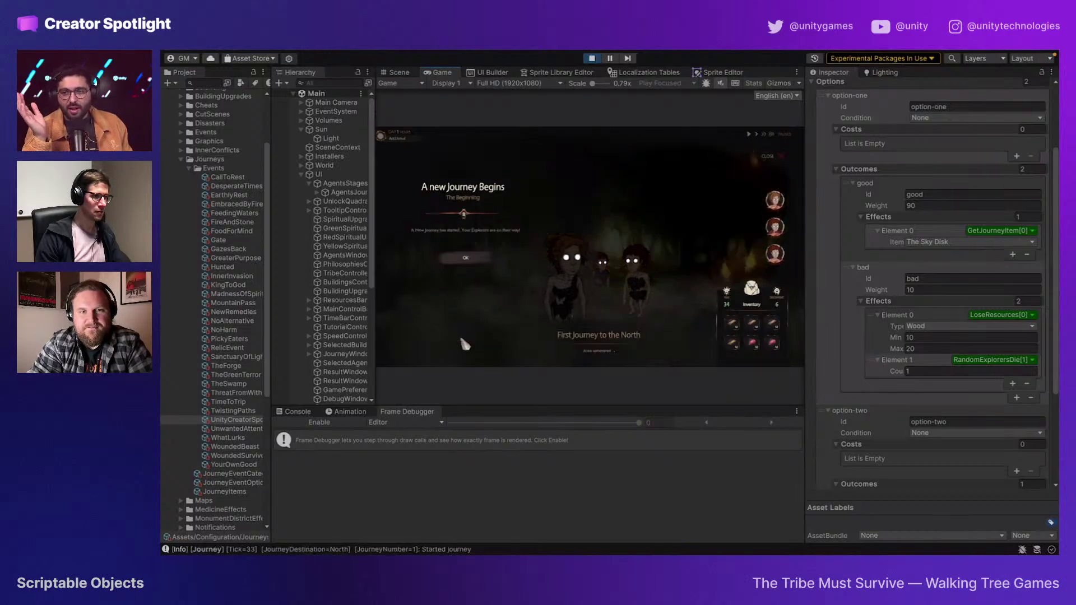
click(466, 257)
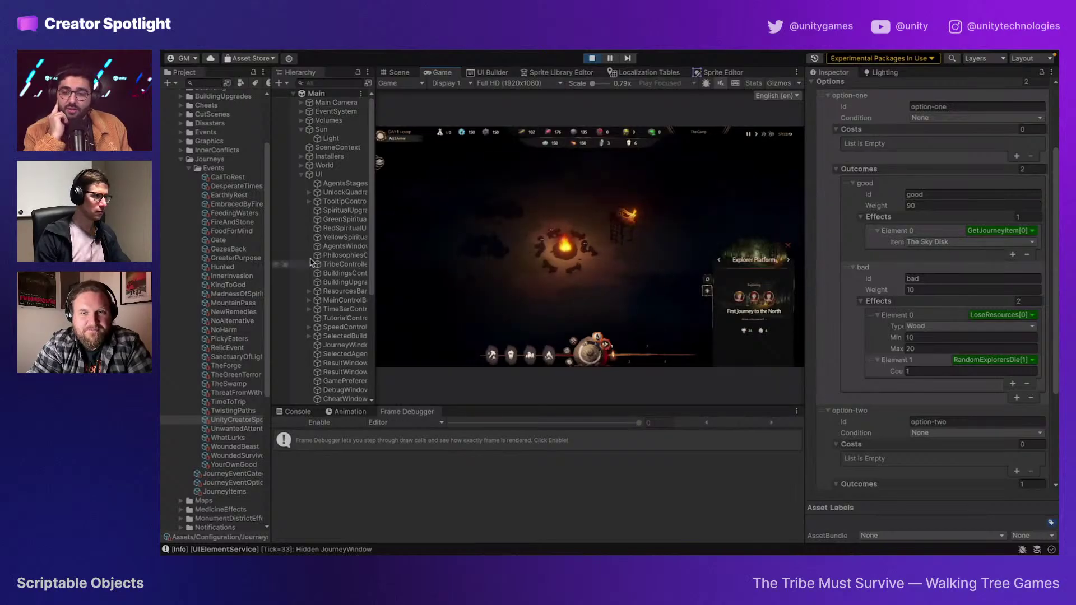
Step: Collapse the Events folder, maximize the Game view and examine the possible outcomes of the journey event's first option
drag(267, 257, 253, 255)
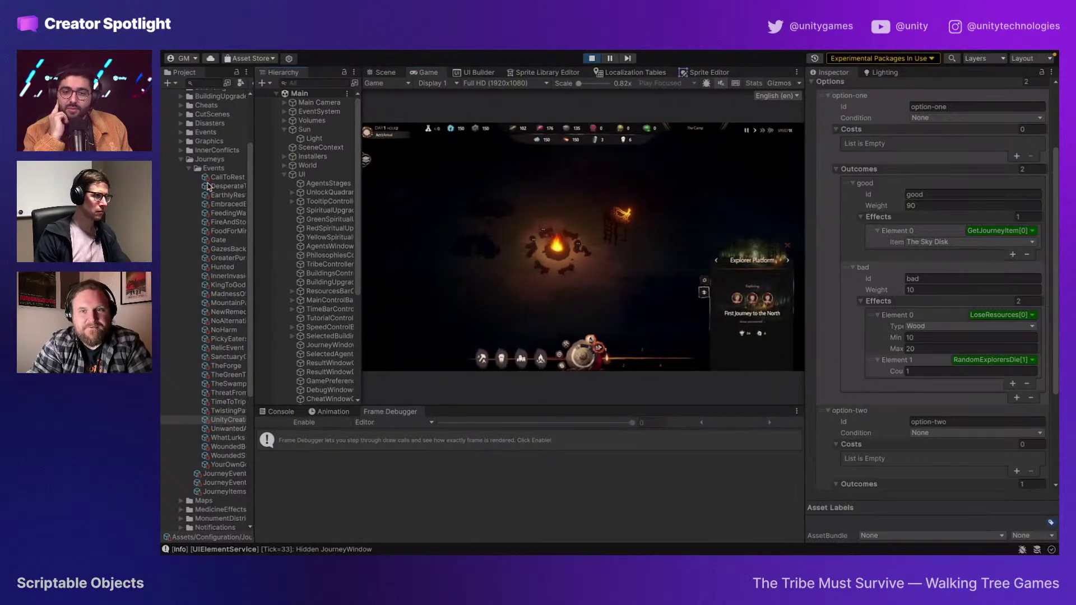
click(190, 169)
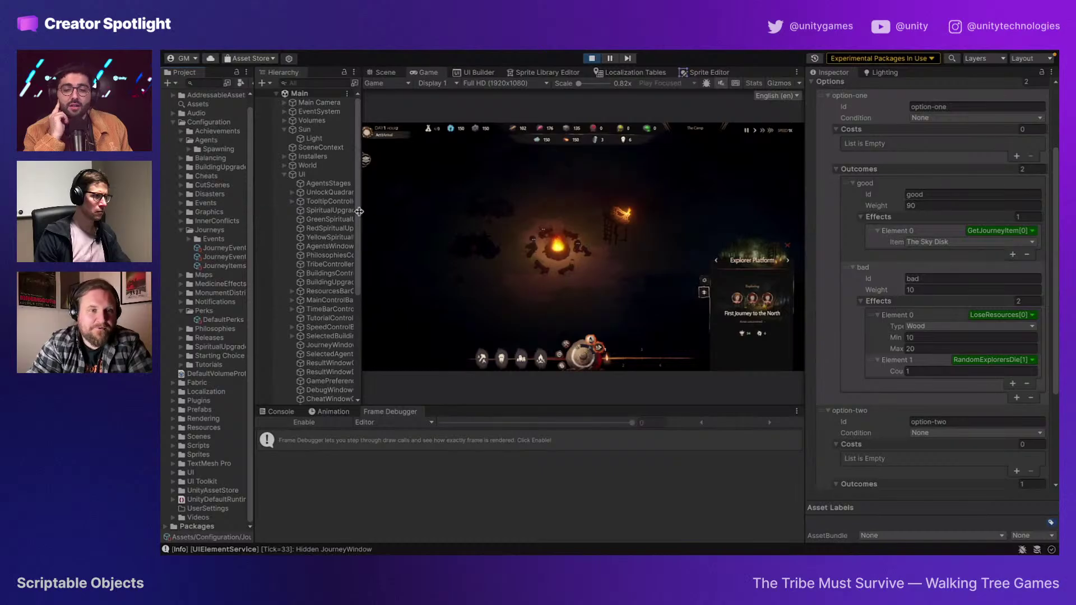
drag(355, 211, 320, 212)
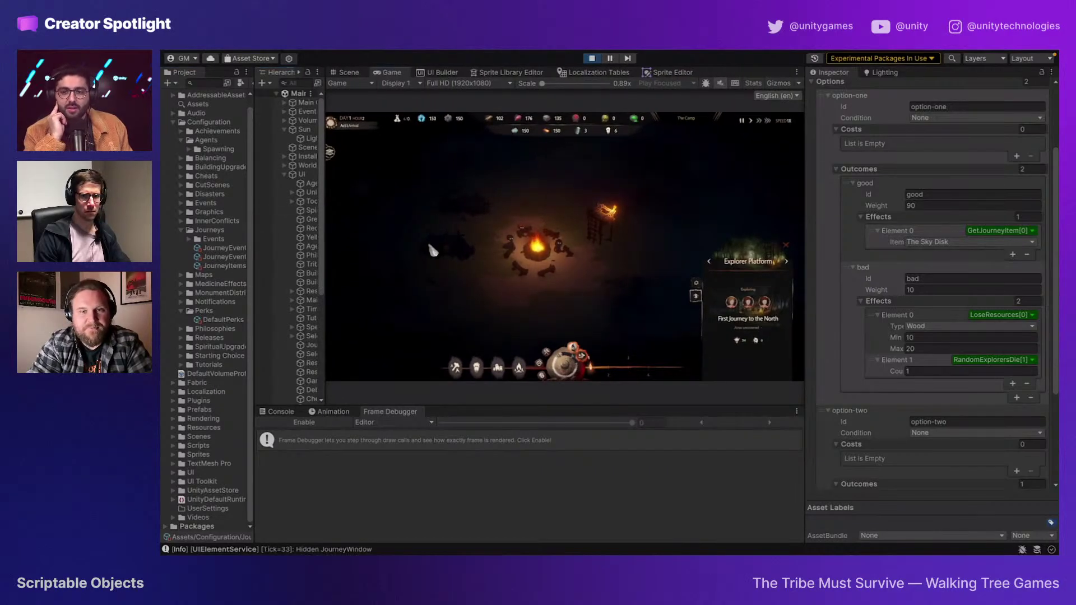
double_click(392, 72)
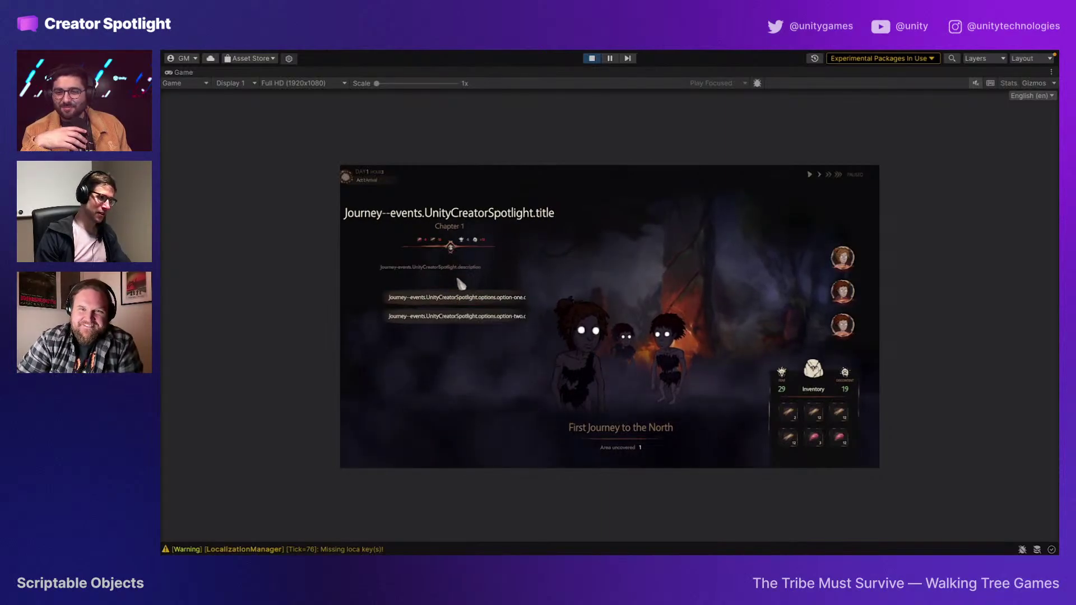
mouse_move(476, 306)
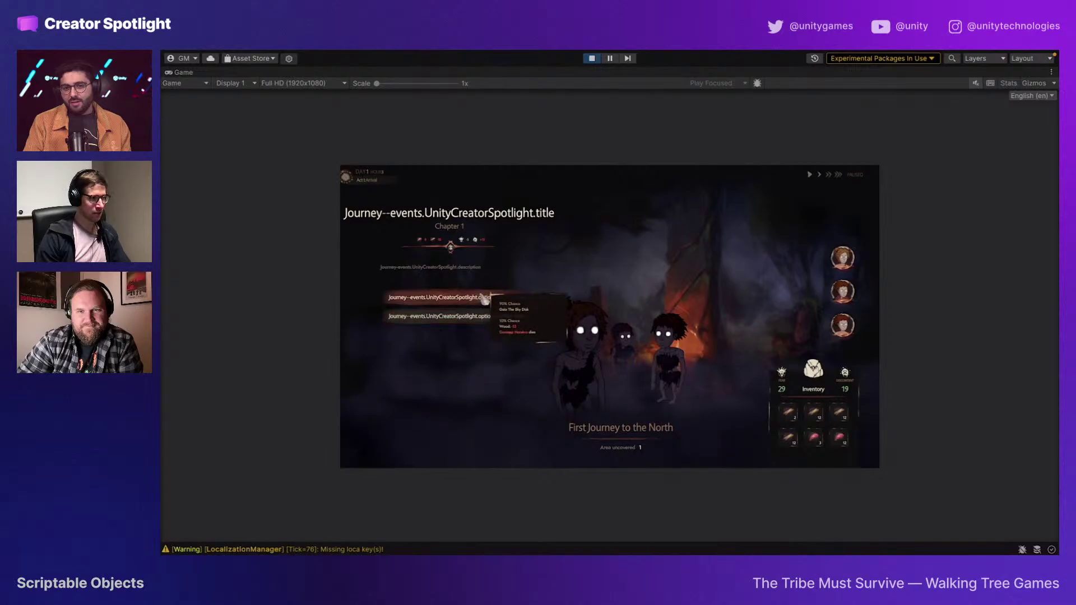
Step: Choose the journey event's first option and swap the first inventory item for The Sky Disk
click(485, 298)
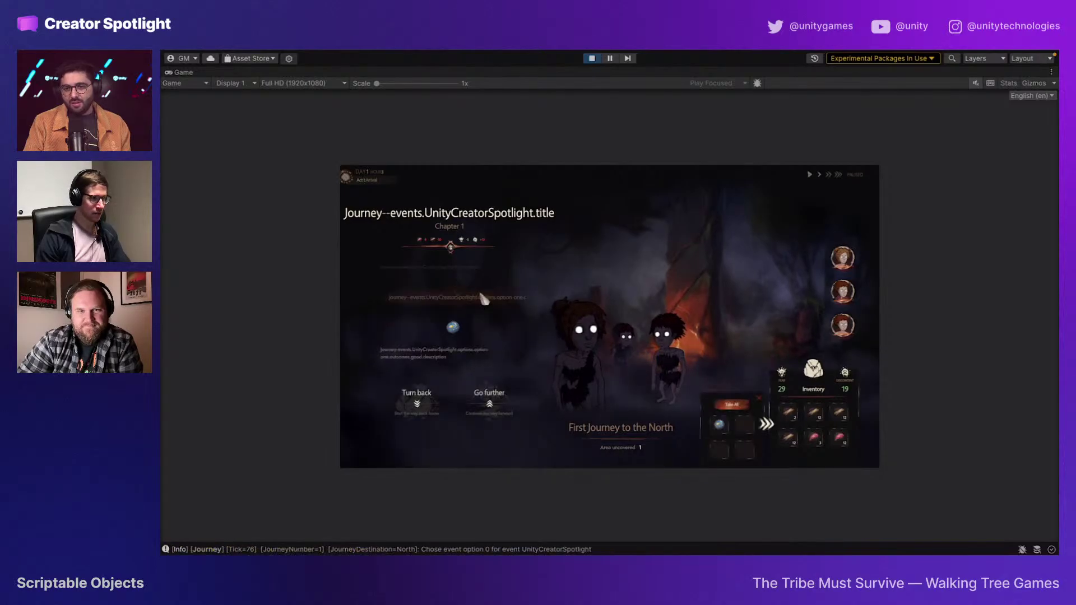
mouse_move(459, 335)
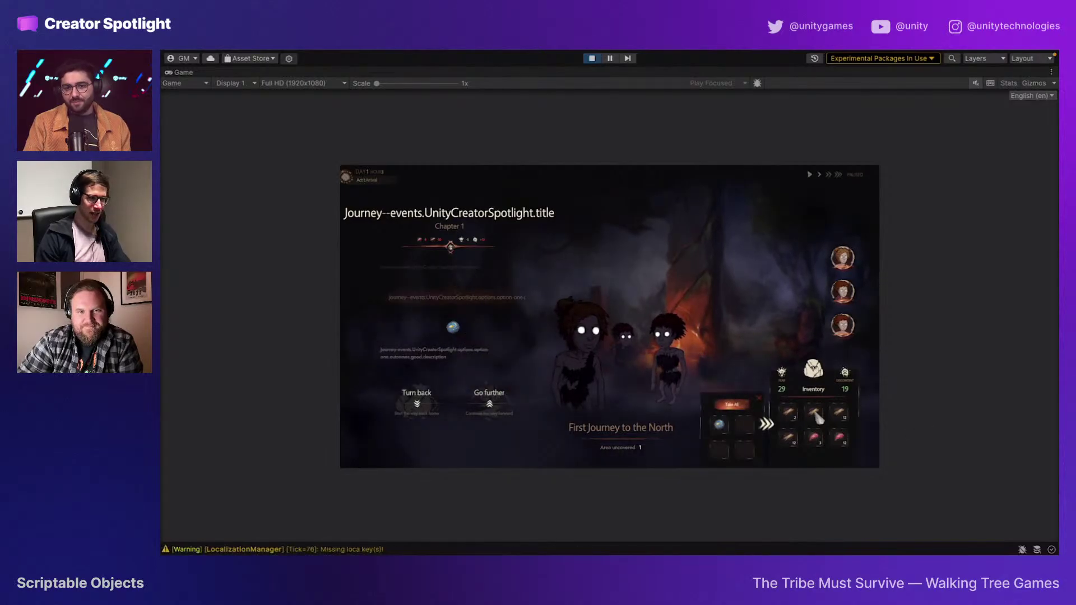
click(791, 414)
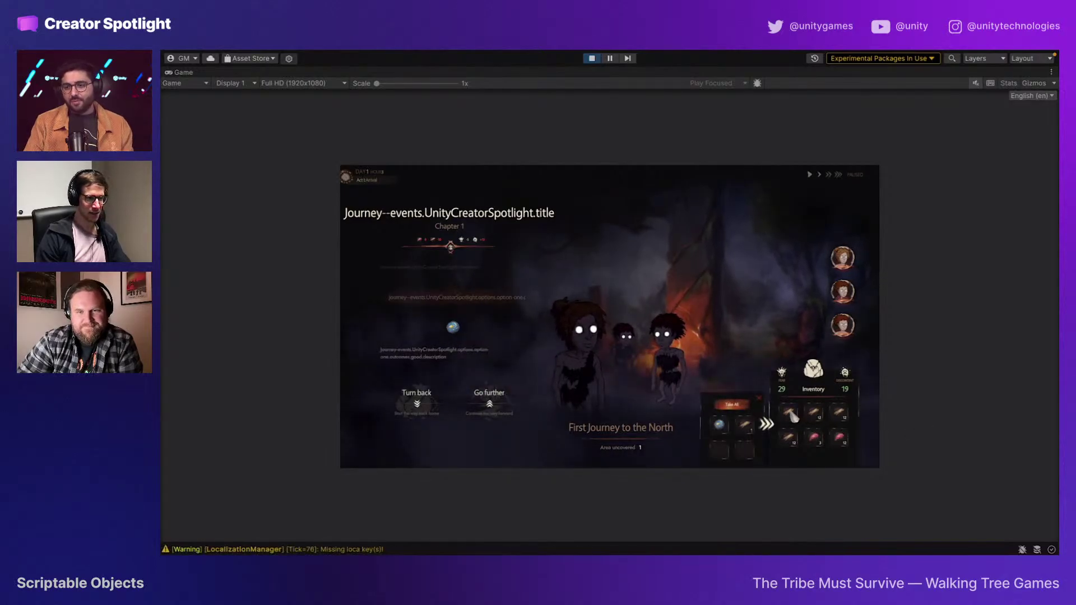
click(719, 424)
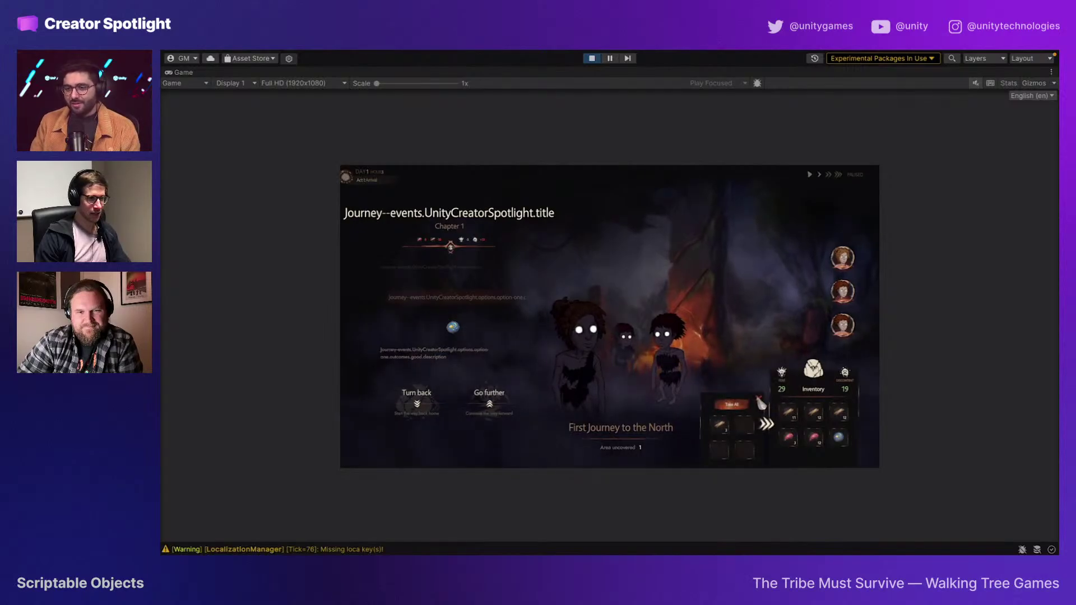
Step: Close the loot exchange, leaving the swapped item behind, and continue the journey further
click(760, 403)
click(635, 309)
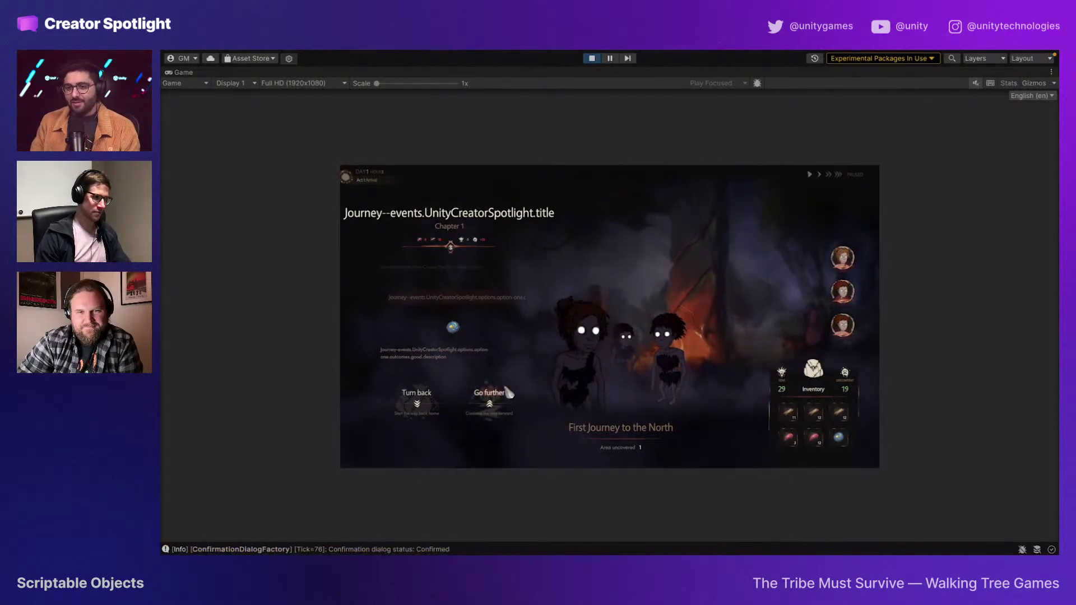
click(491, 399)
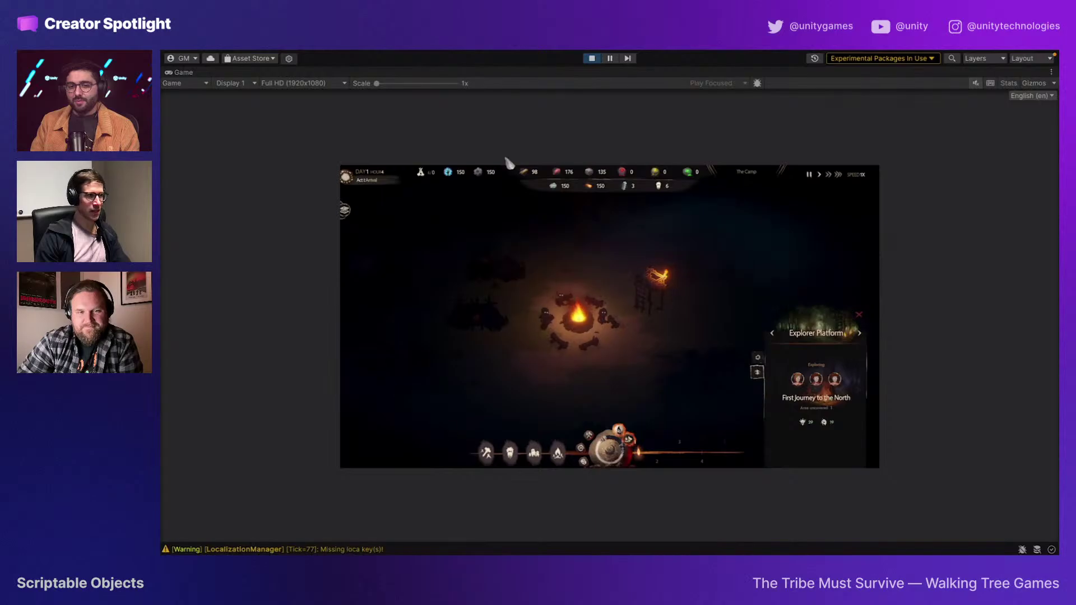
Step: Stop the game, then show the Journey localization table and the full text of the latest missing loca keys warning in the console
click(592, 58)
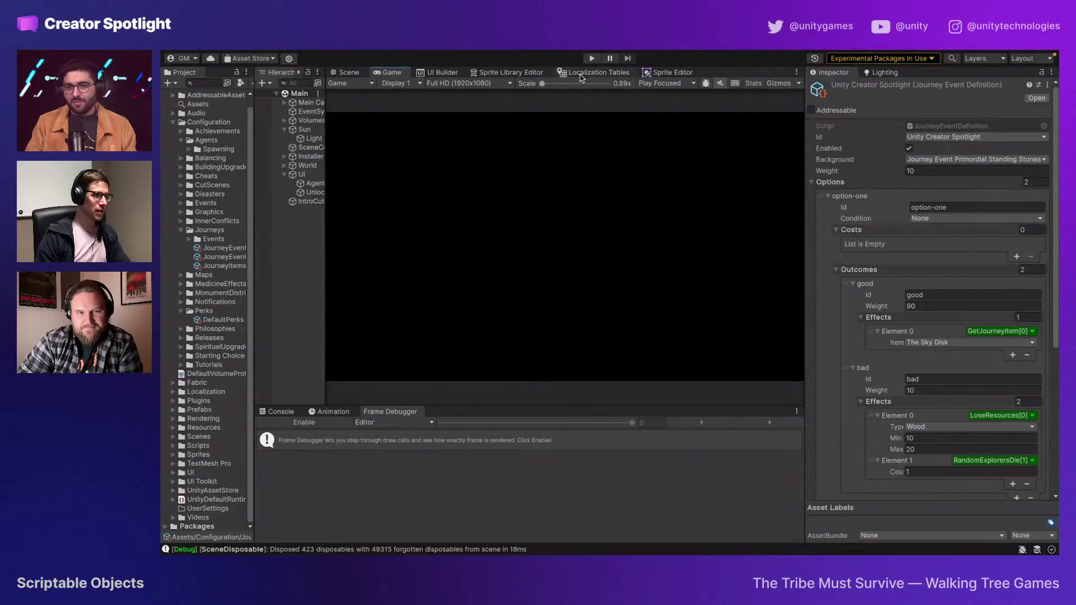
click(581, 73)
scroll(361, 336, down, 3)
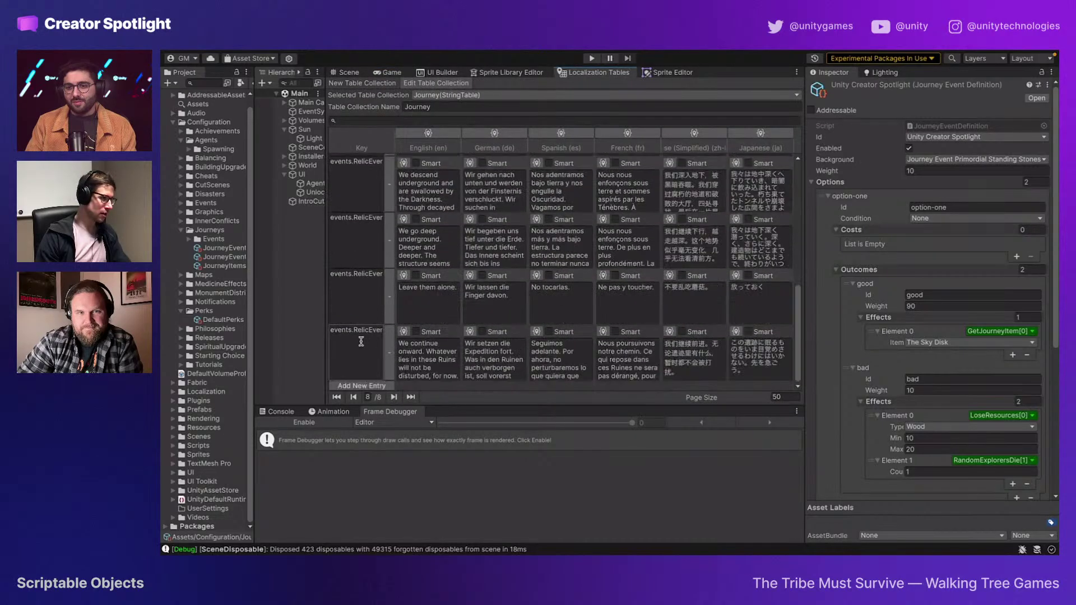
click(281, 412)
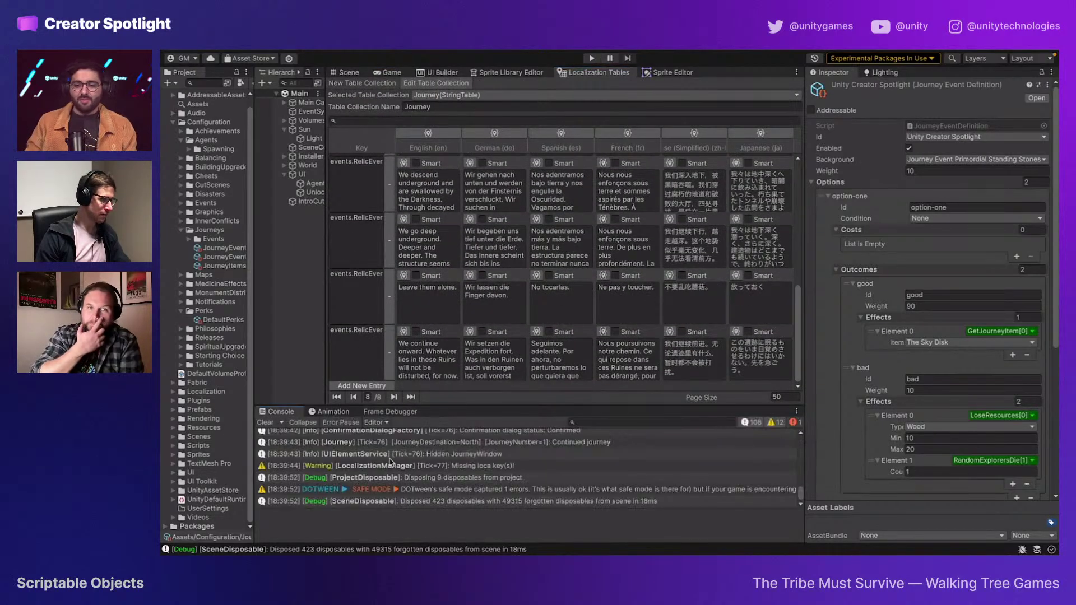
click(429, 467)
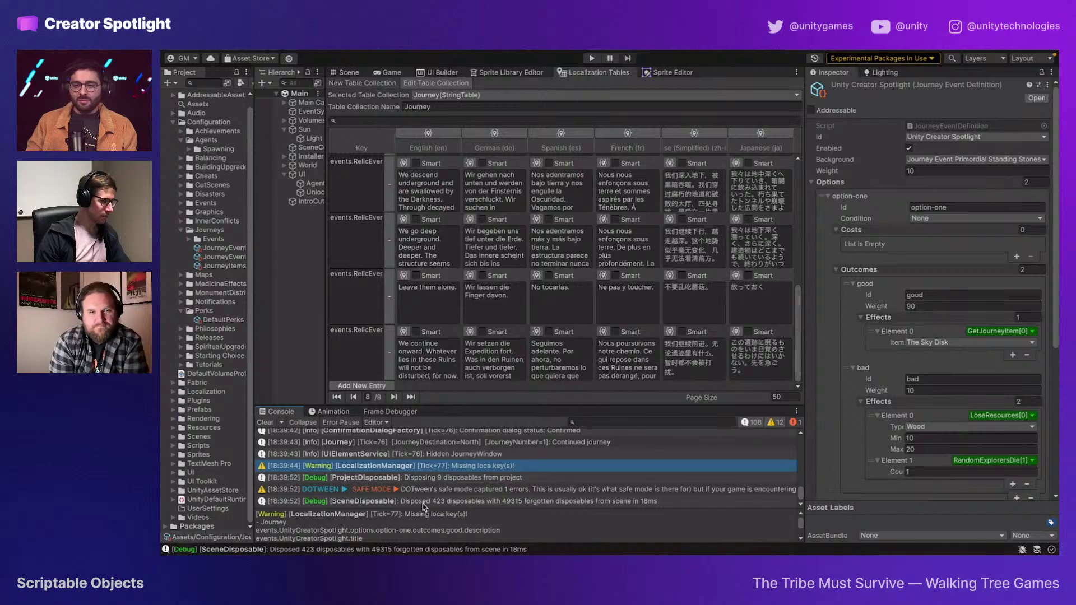
drag(423, 509, 426, 456)
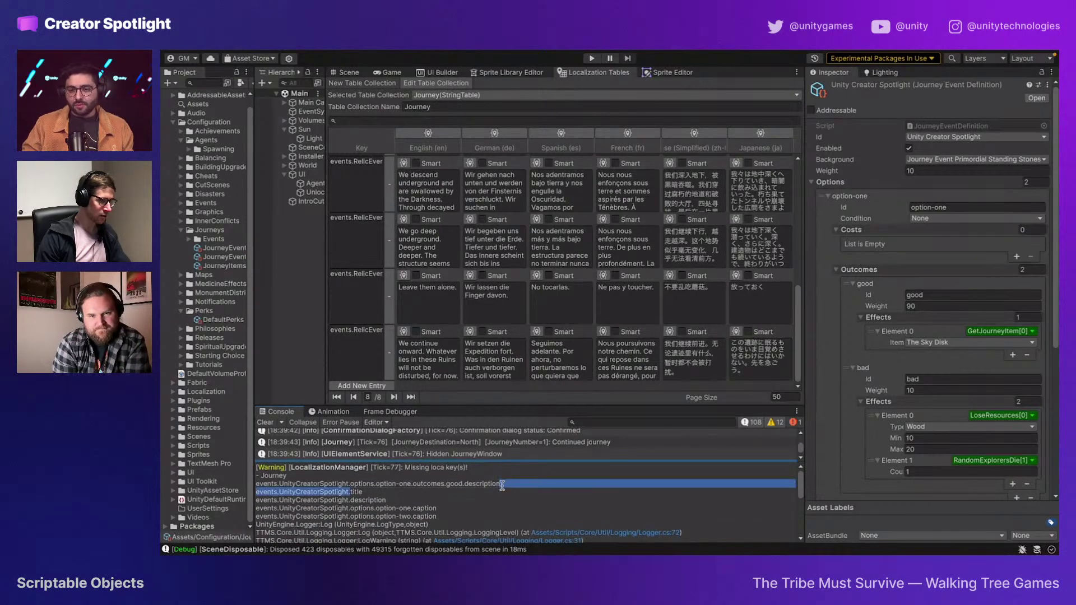
Step: Add the key events.UnityCreatorSpotlight.title to the Journey table with the English text "Unity Creator Spotlight"
drag(504, 484, 439, 485)
drag(373, 493, 257, 492)
drag(370, 492, 270, 489)
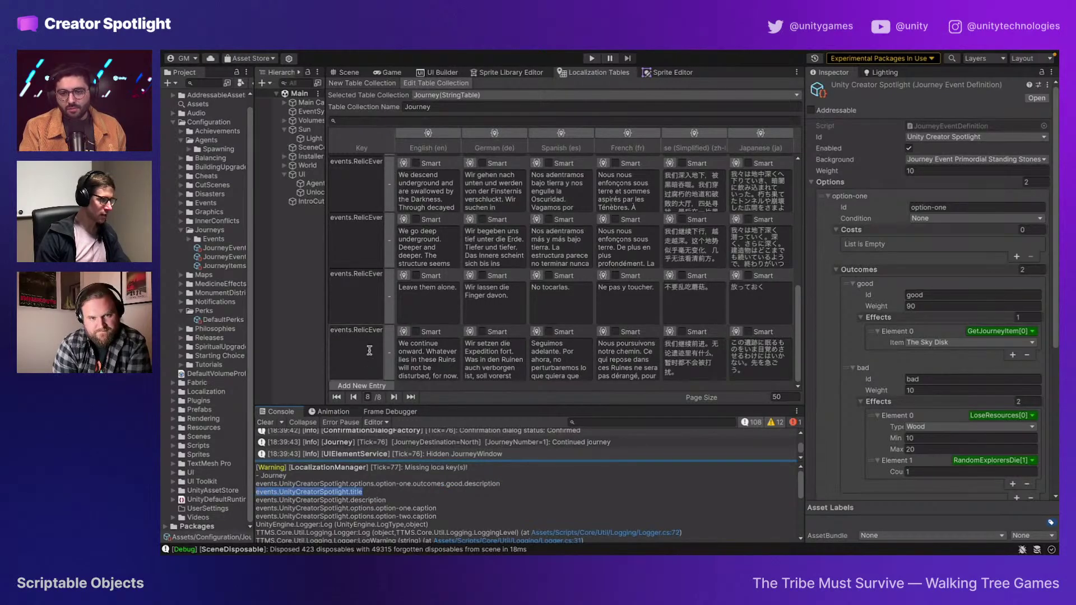
click(362, 385)
click(361, 358)
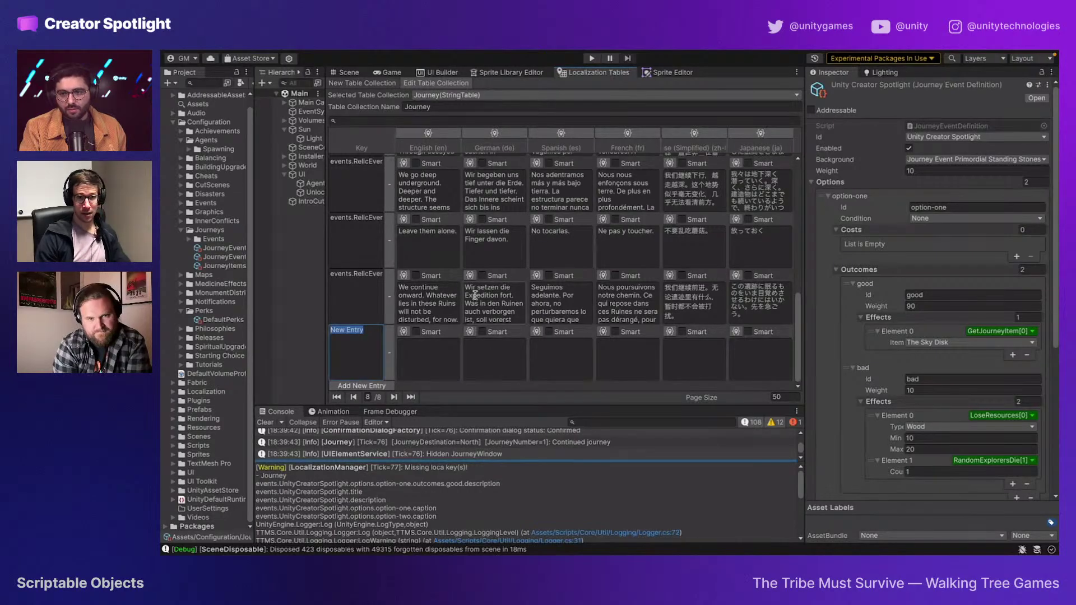
key(ctrl+v)
click(433, 358)
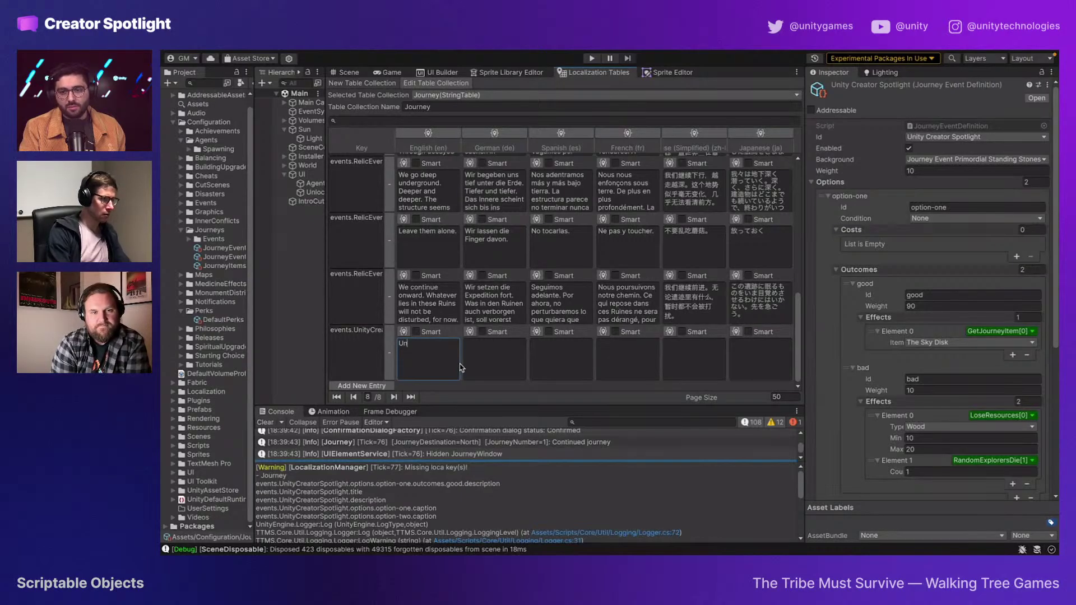
text(Unity Creator Spotlight)
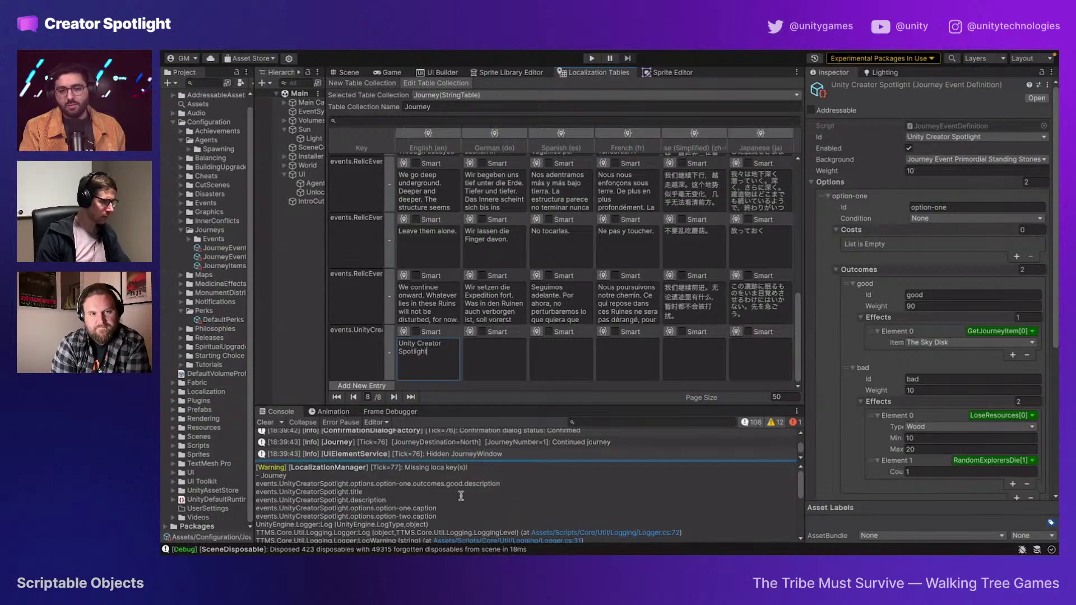
Step: Add the key events.UnityCreatorSpotlight.description with the English text "Something spooky is about to happen. Do you dare?"
click(387, 499)
drag(390, 502, 258, 496)
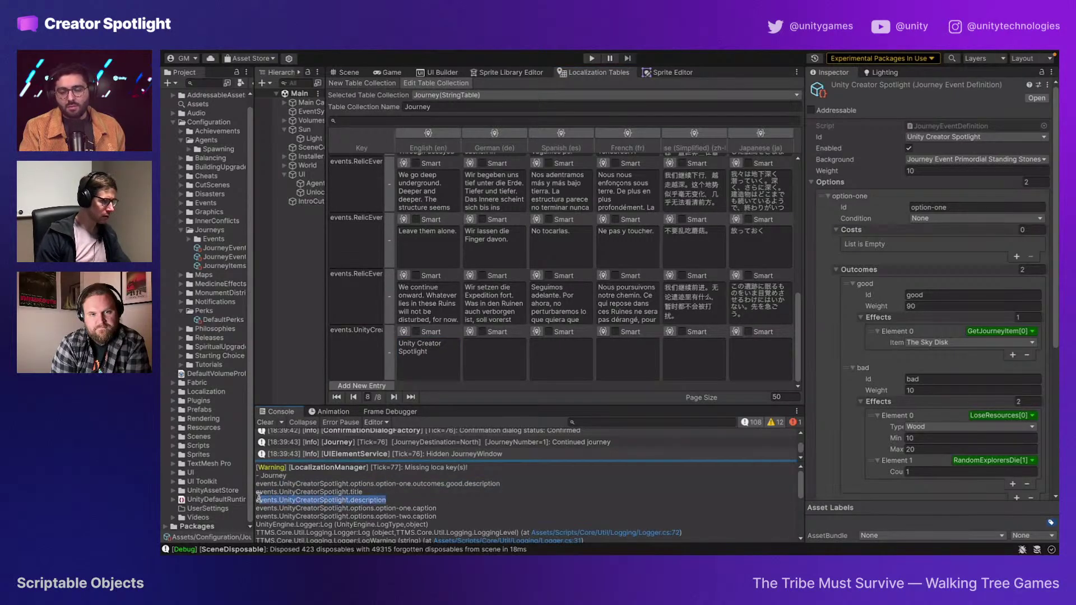
click(361, 386)
text(events.UnityCreatorSpotlight.description)
click(440, 367)
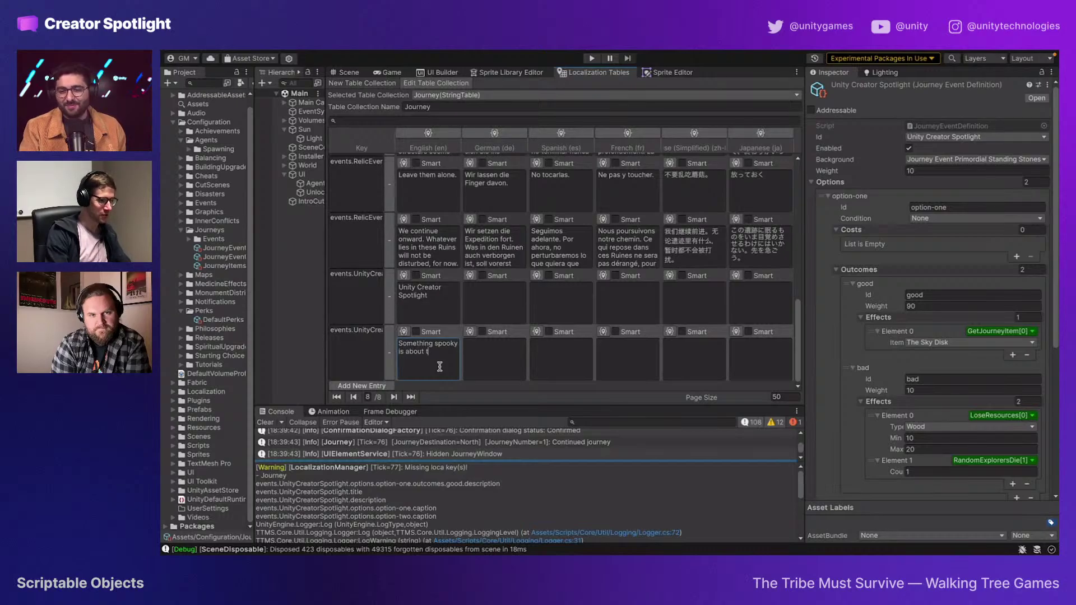
text(pen. Do you dare?)
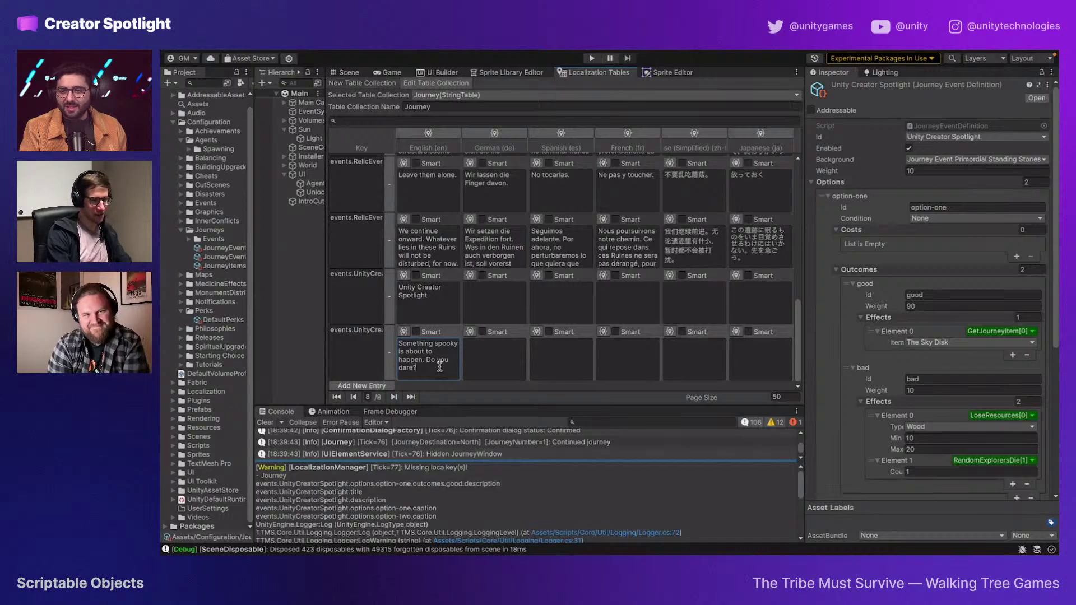
Step: Add the key events.UnityCreatorSpotlight.options.option-one.caption with the English text "Yes, let's do it!"
click(340, 386)
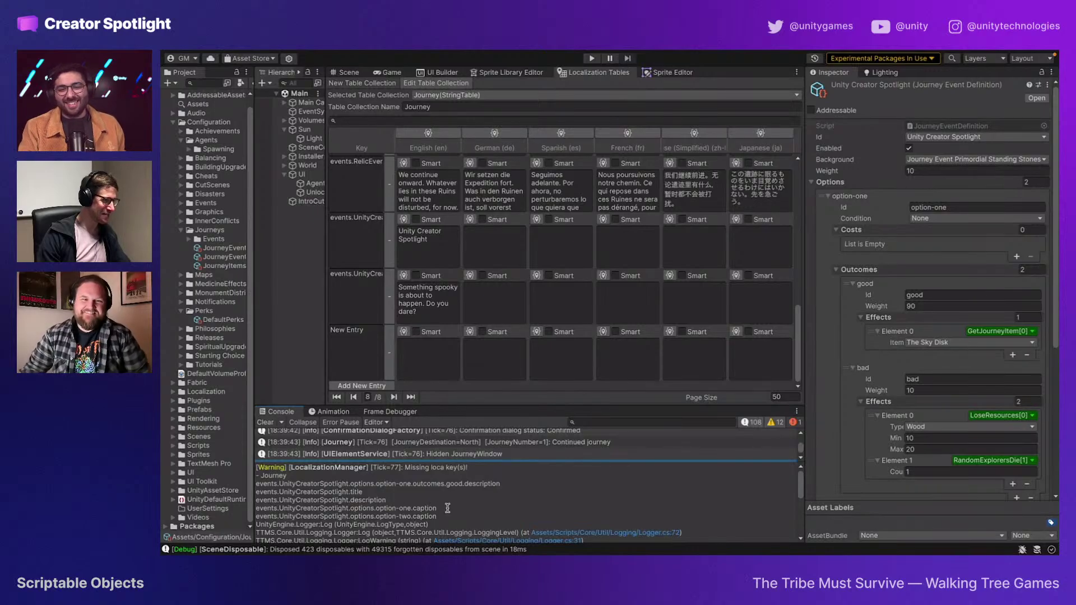
drag(443, 510, 256, 508)
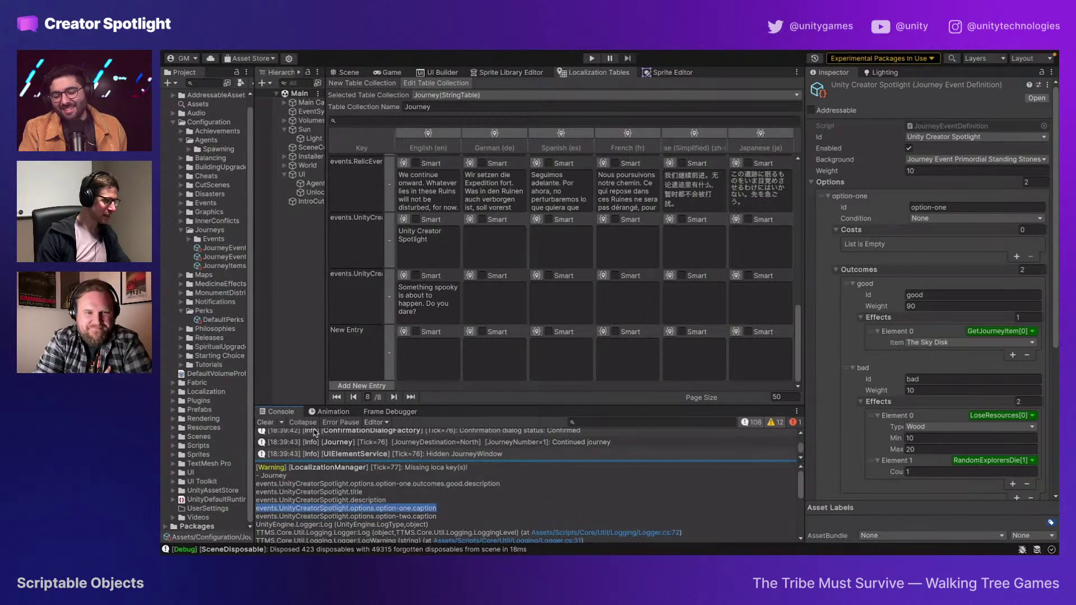
click(359, 353)
text(events.UnityCreatorSpotlight.options.option-one.caption)
click(440, 365)
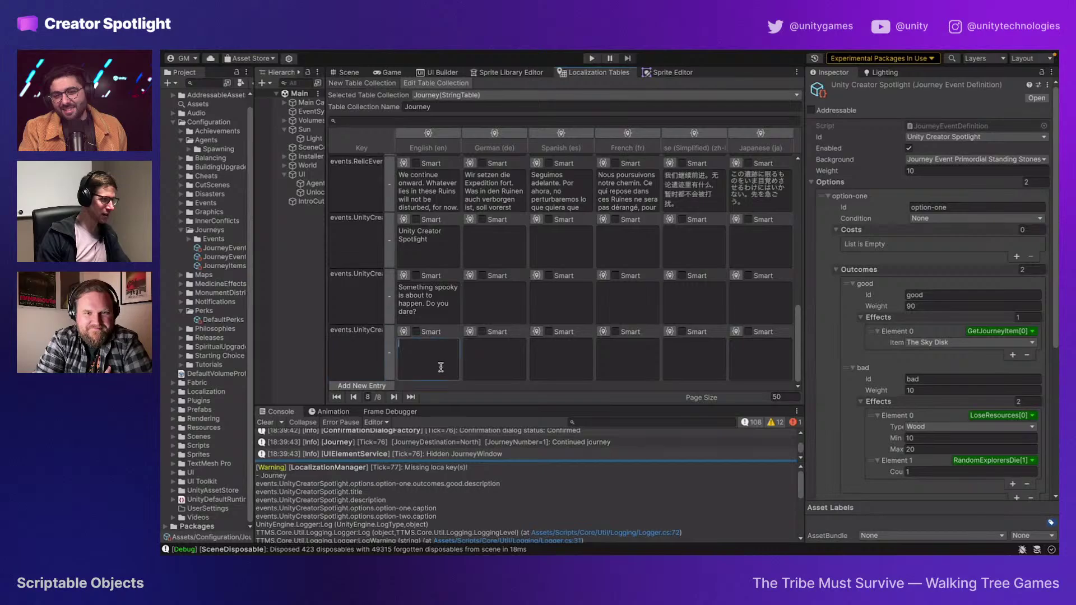
text(Yes, we dare!)
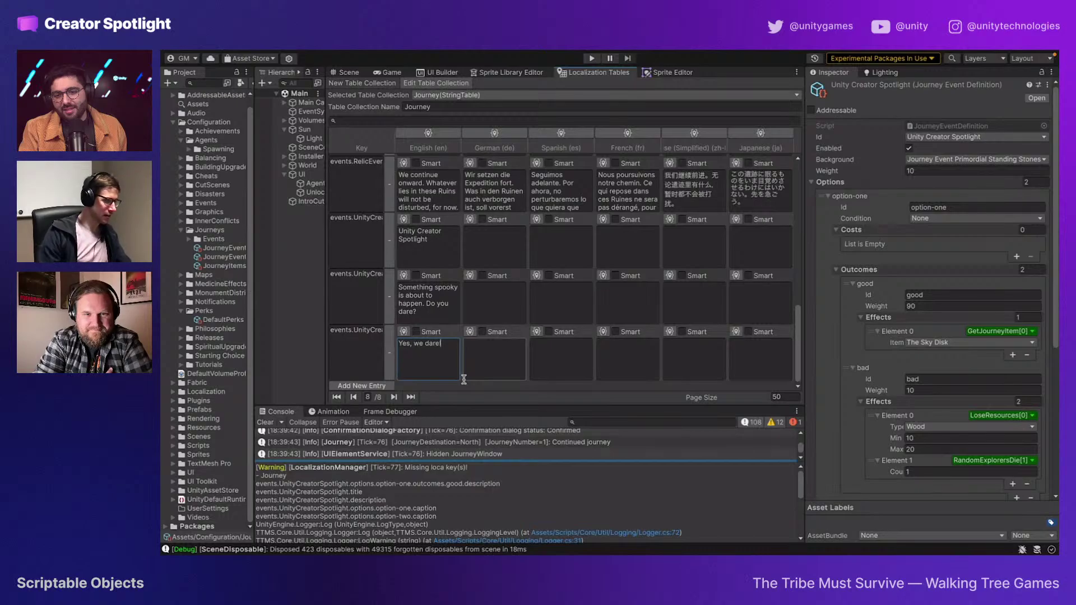
shift+click(414, 345)
key(BackSpace)
text(let's do it!)
Step: Add the key events.UnityCreatorSpotlight.options.option-two.caption with the English text "Nah, don't feel like."
drag(440, 516, 247, 513)
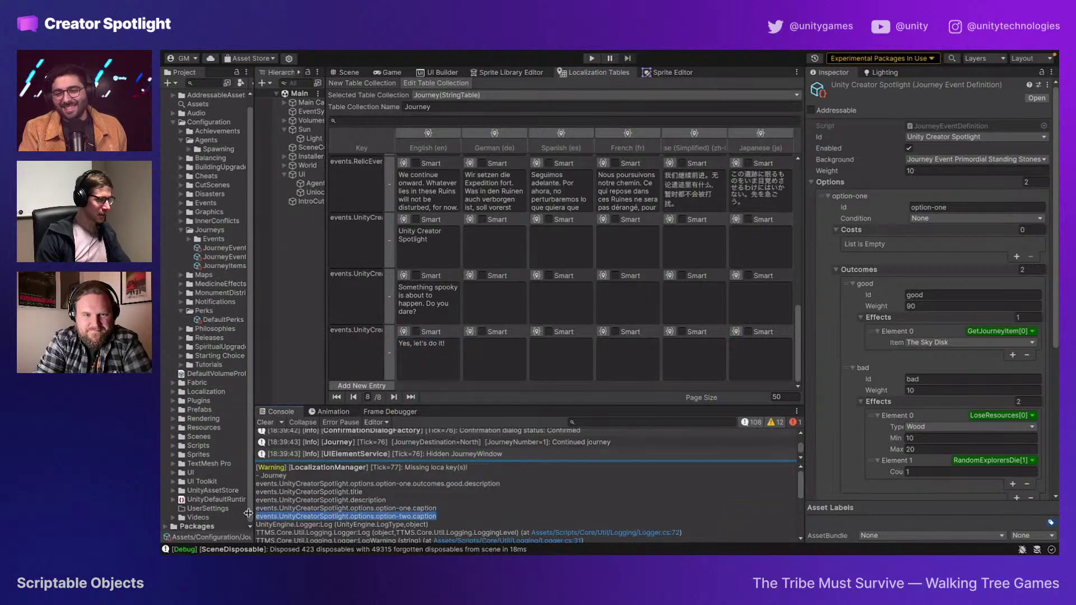
click(362, 385)
key(ctrl+a)
text(events.UnityCreatorSpotlight.options.option-two.caption)
click(444, 374)
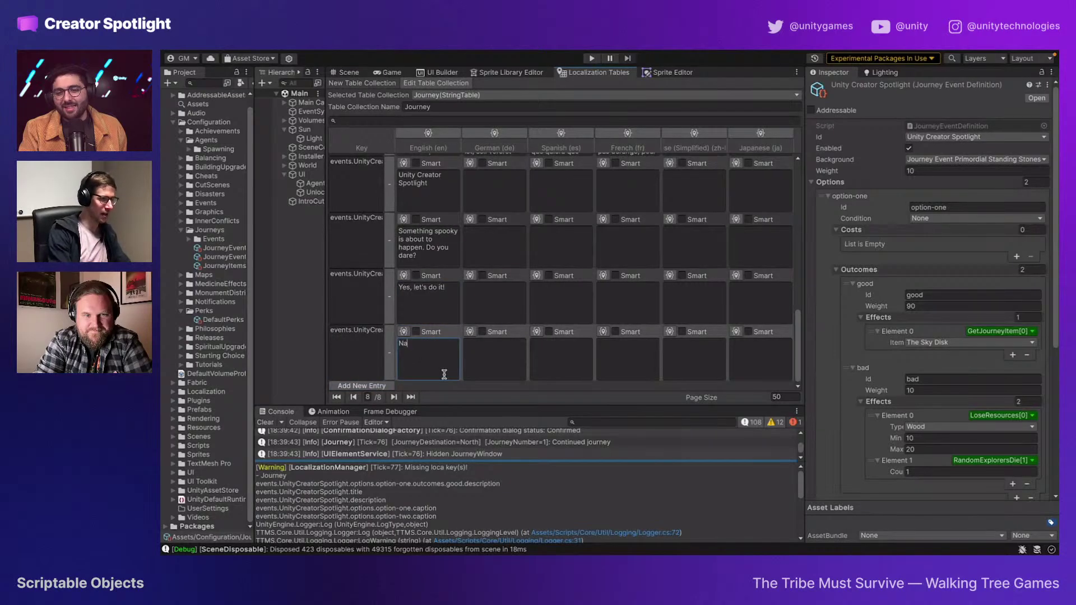
text(Nah, don't feel like.)
Step: Add the key events.UnityCreatorSpotlight.options.option-one.outcomes.good.description with the English text "Yes, we got it!"
click(440, 510)
drag(514, 484, 246, 482)
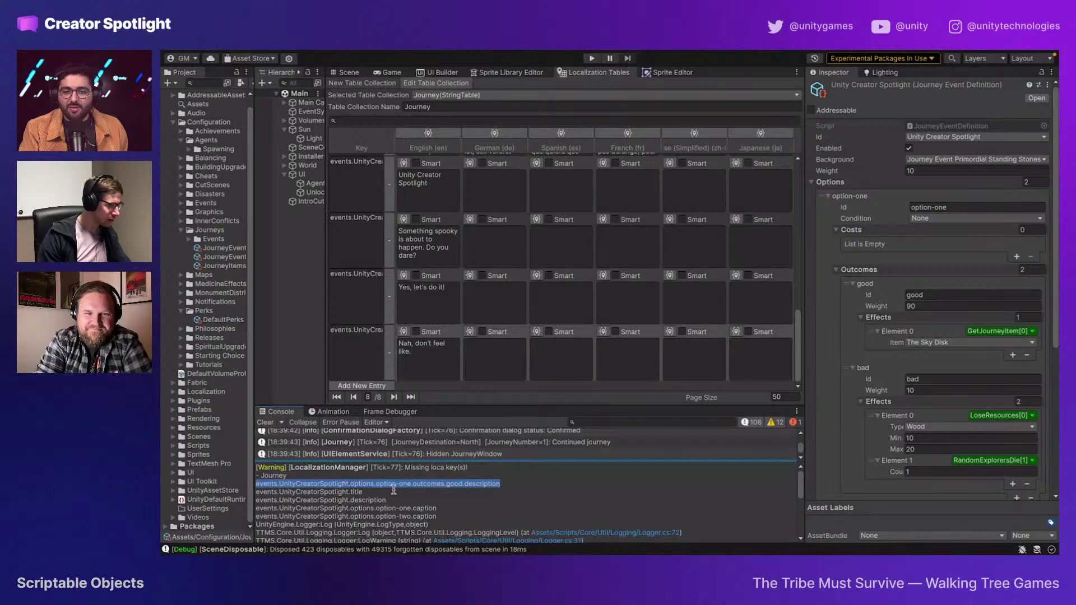
scroll(422, 465, down, 1)
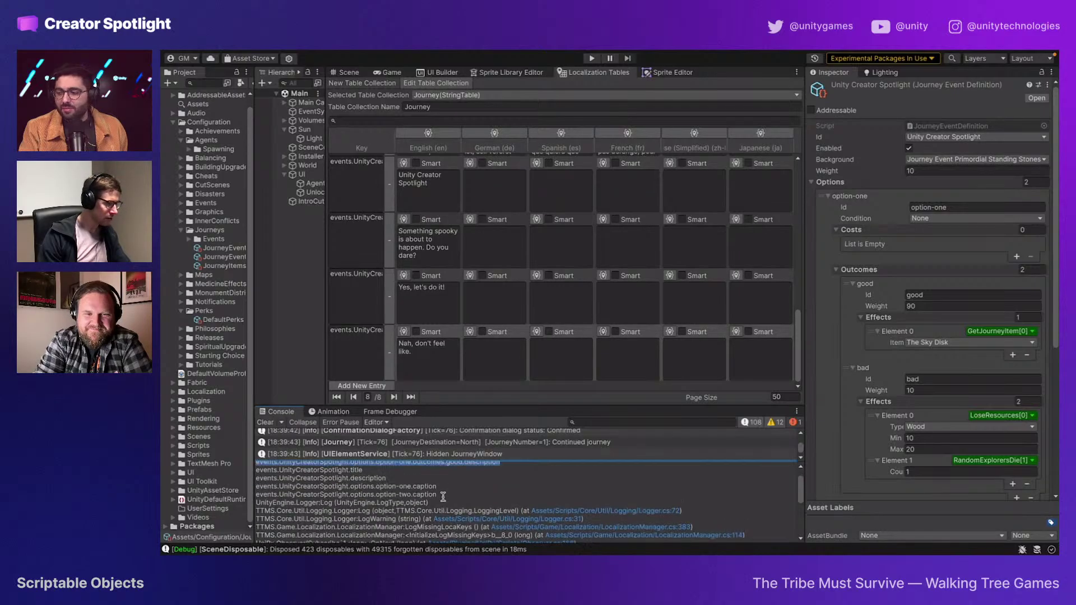
scroll(443, 477, up, 1)
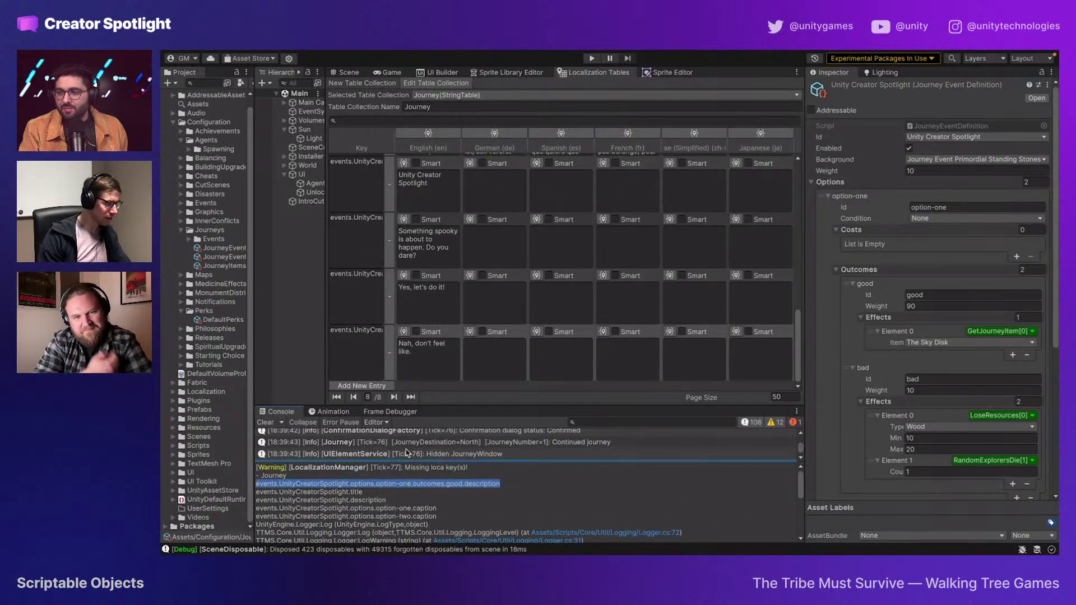
click(357, 386)
click(359, 353)
text(events.UnityCreatorSpotlight.options.option-one.outcomes.good.description)
click(432, 355)
text(Yes, we got it!)
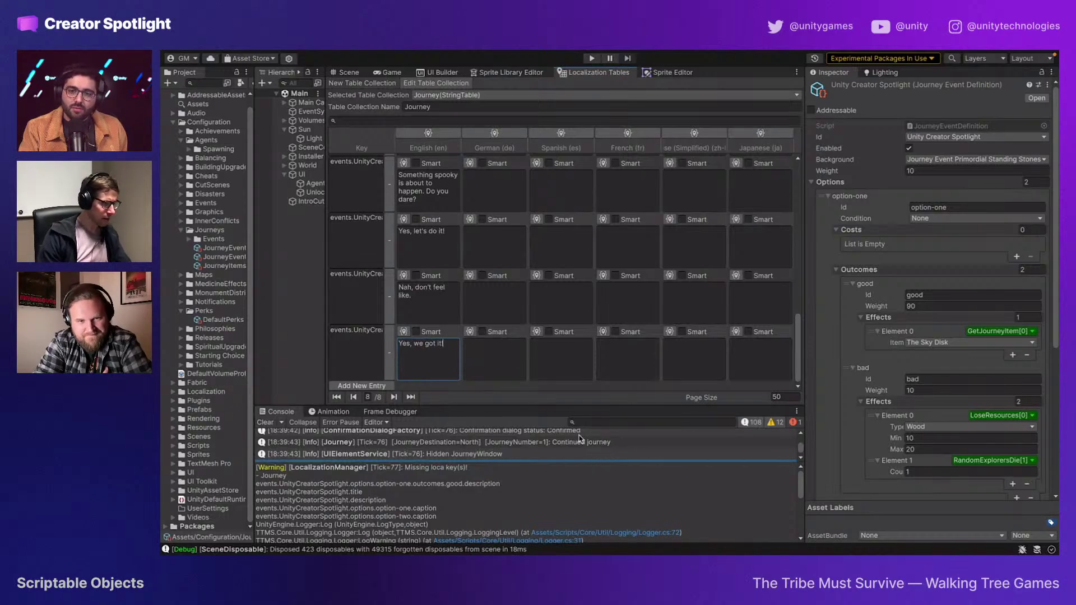
Step: Filter the console for "missing" and show the full text of the earliest LocalizationManager missing loca keys warning
scroll(560, 451, up, 10)
scroll(537, 451, up, 5)
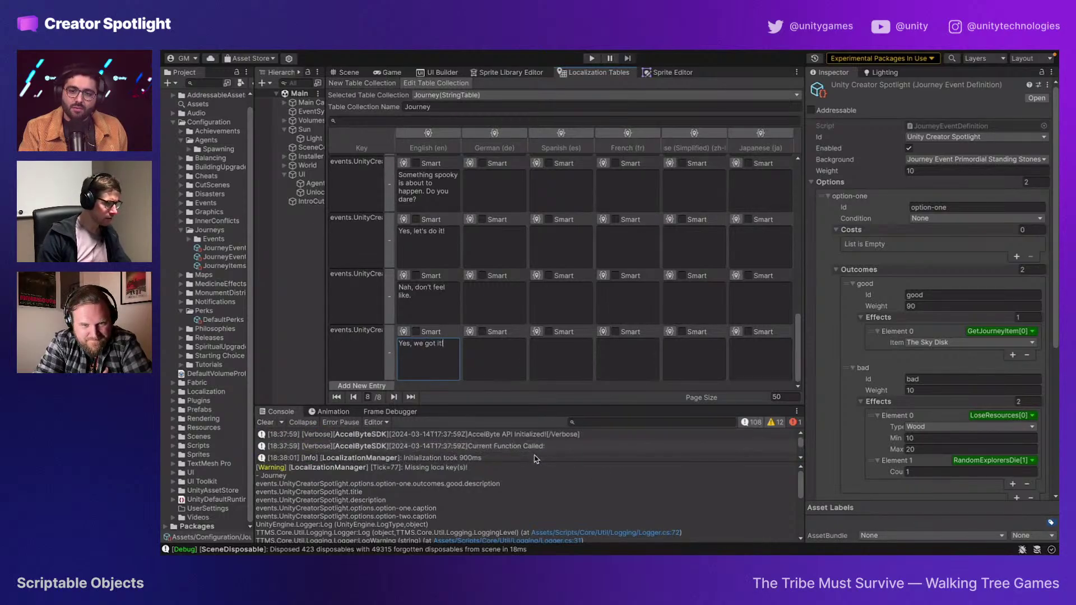
drag(523, 473, 514, 512)
scroll(533, 479, down, 2)
click(642, 422)
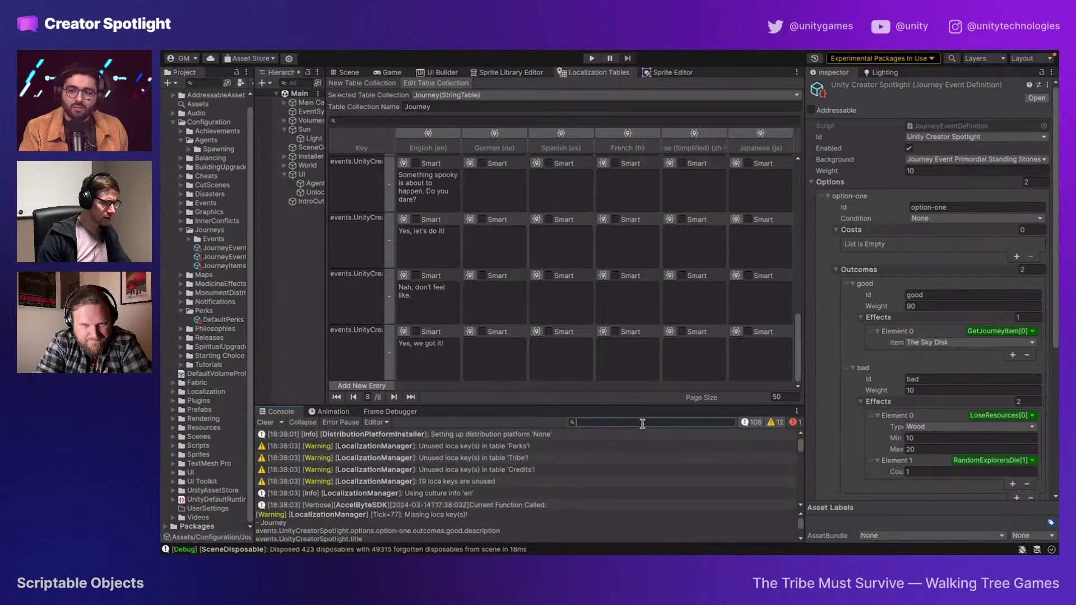
text(missing)
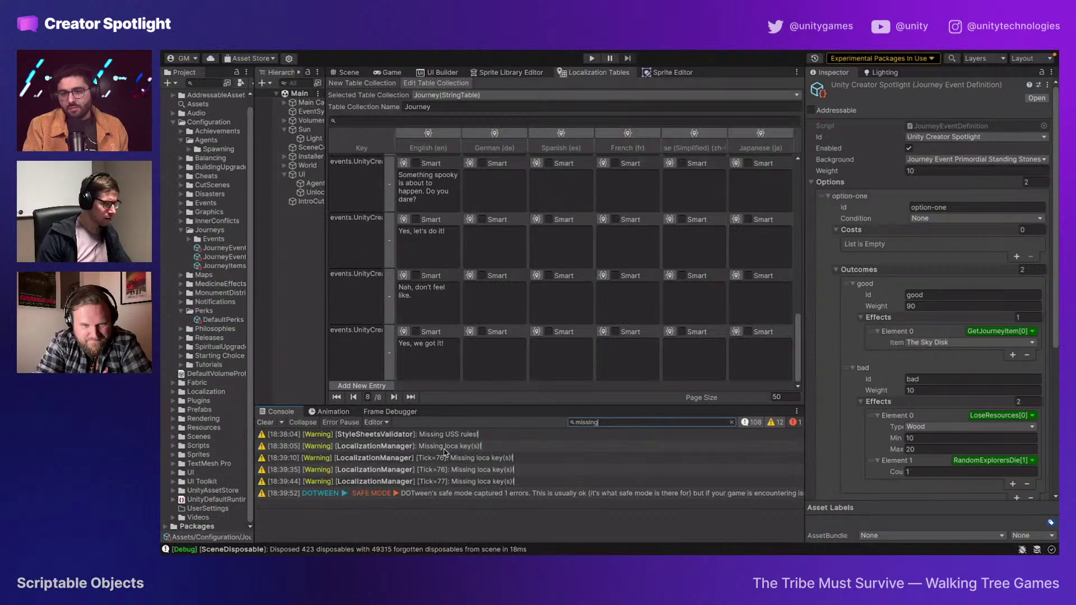
click(445, 448)
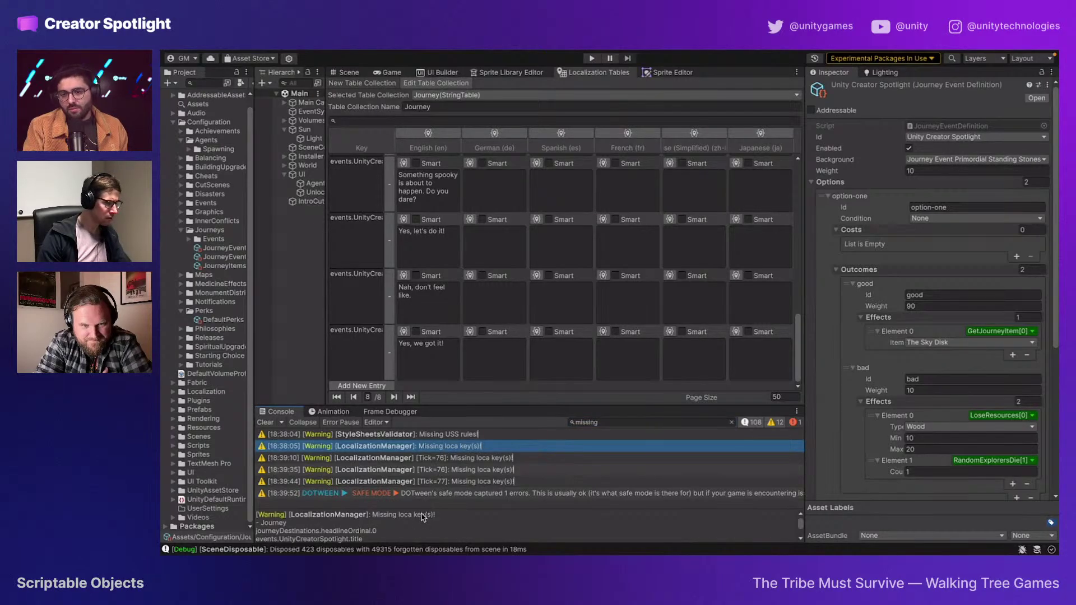
drag(423, 506, 425, 450)
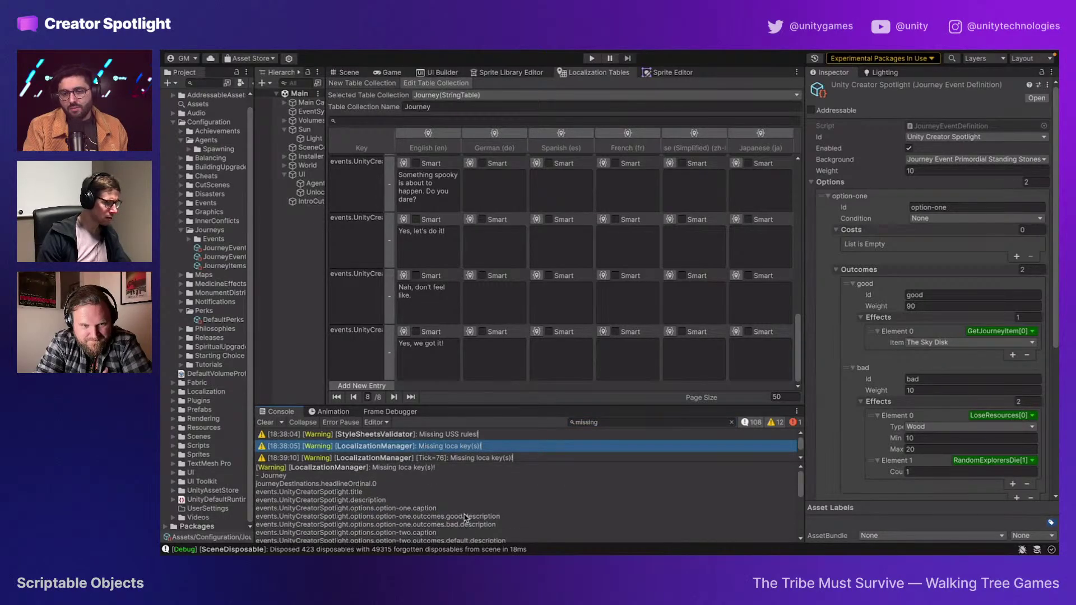
Step: Add the key events.UnityCreatorSpotlight.options.option-one.outcomes.bad.description with the English text "Oh no"
scroll(452, 523, down, 1)
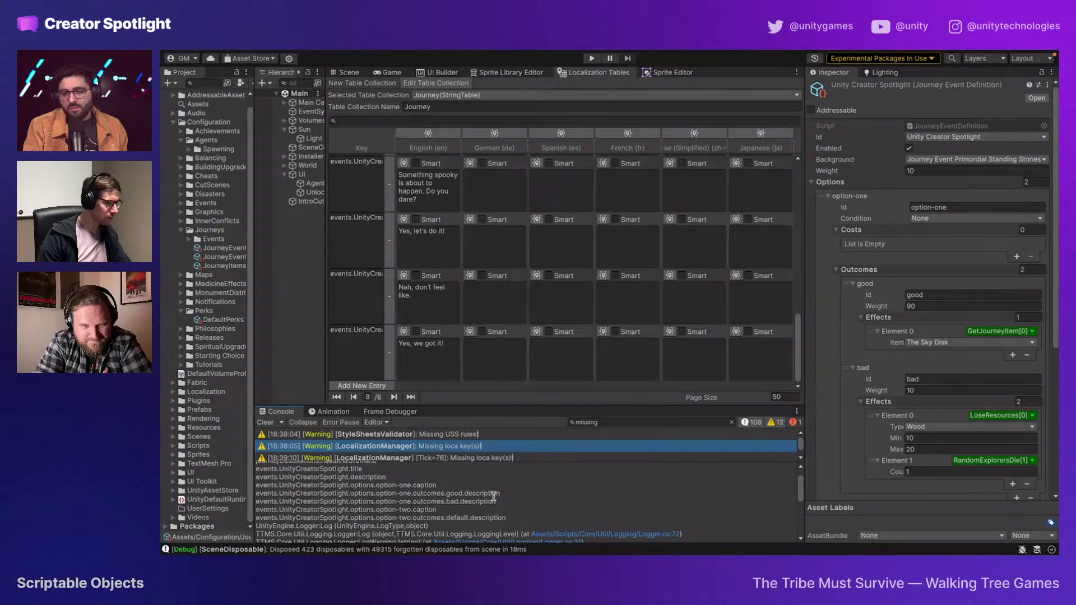
drag(493, 501, 375, 497)
click(376, 497)
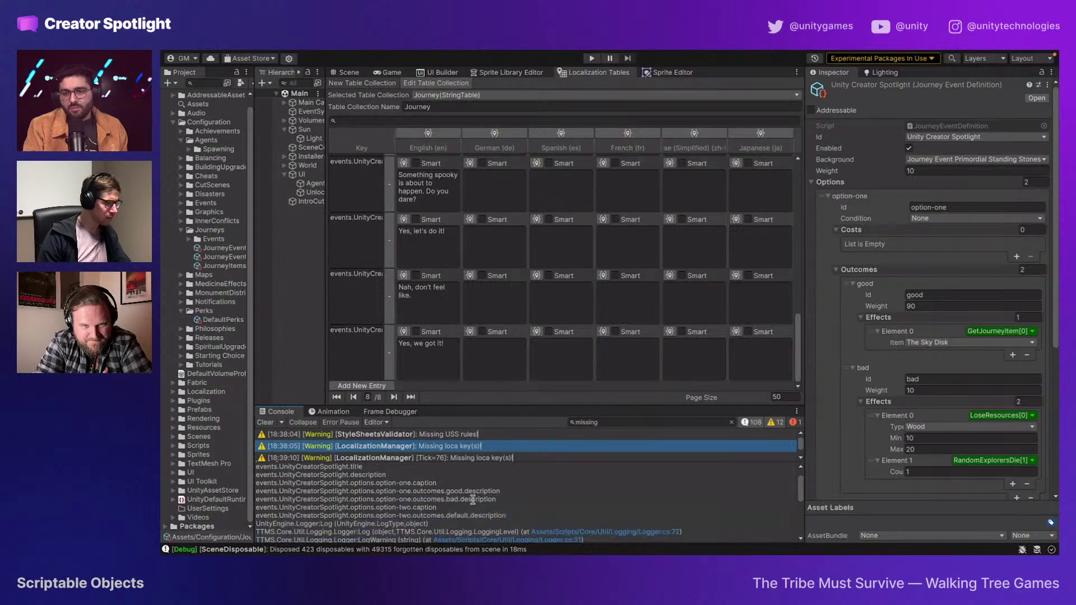
drag(498, 500, 247, 498)
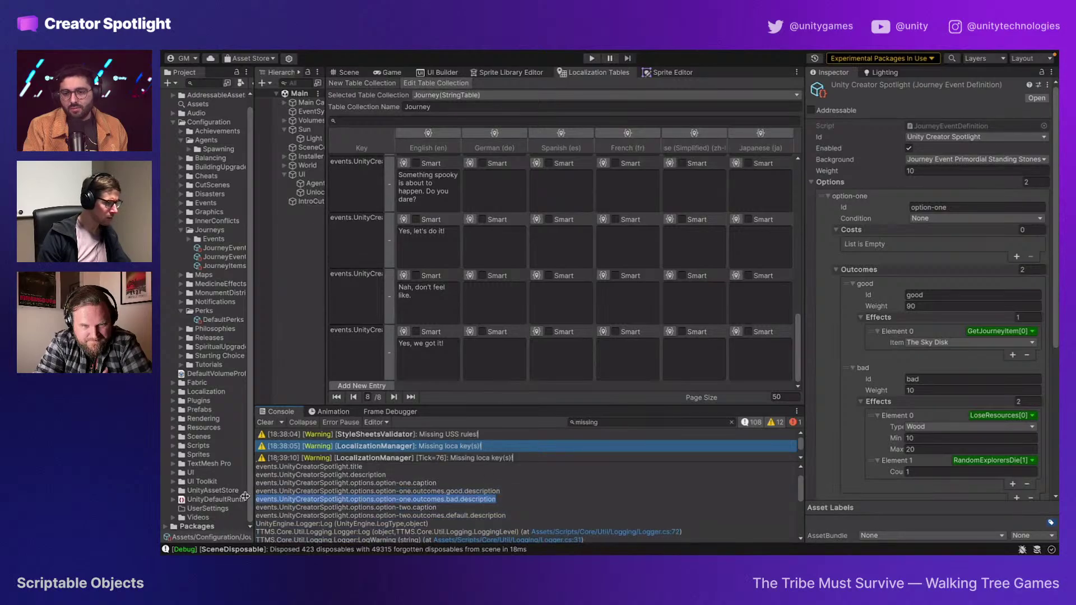
click(359, 386)
click(437, 377)
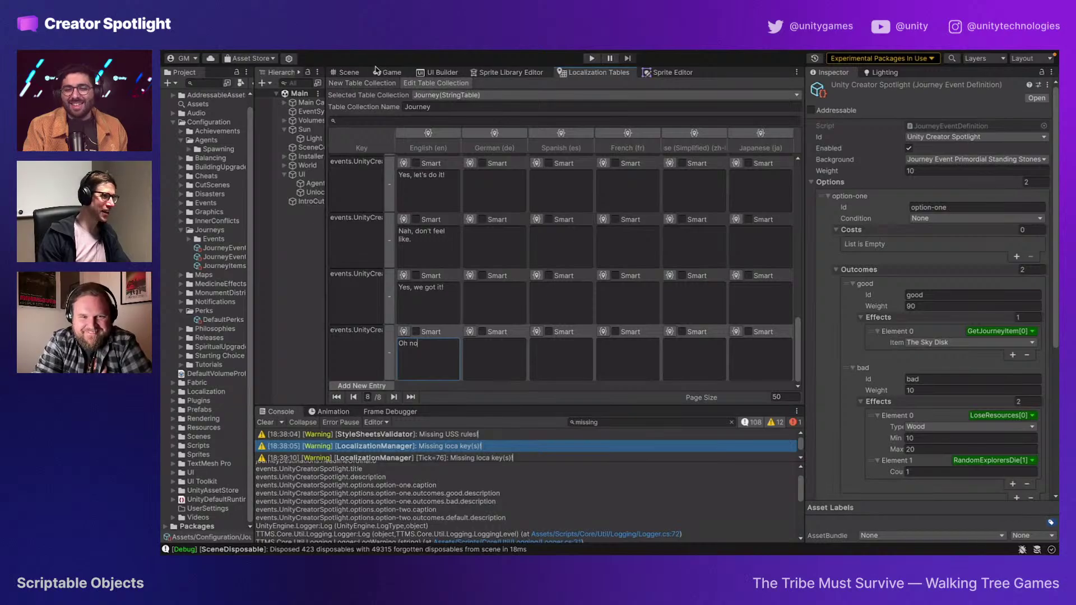
Step: Run the game and place three basic buildings around the campfire, the last one an Explorer Platform
click(388, 71)
click(591, 58)
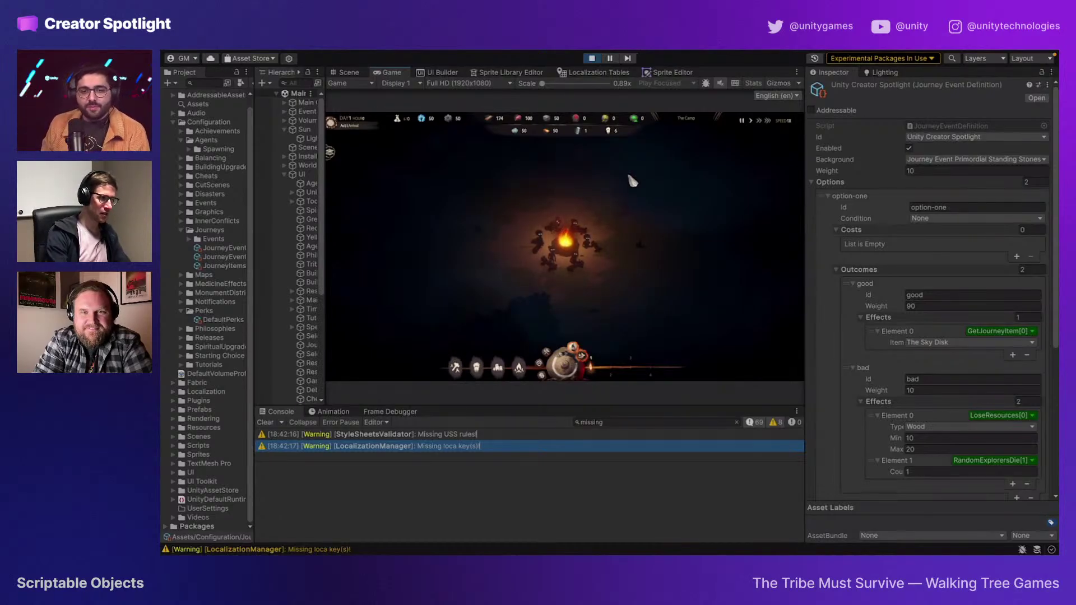
key(b)
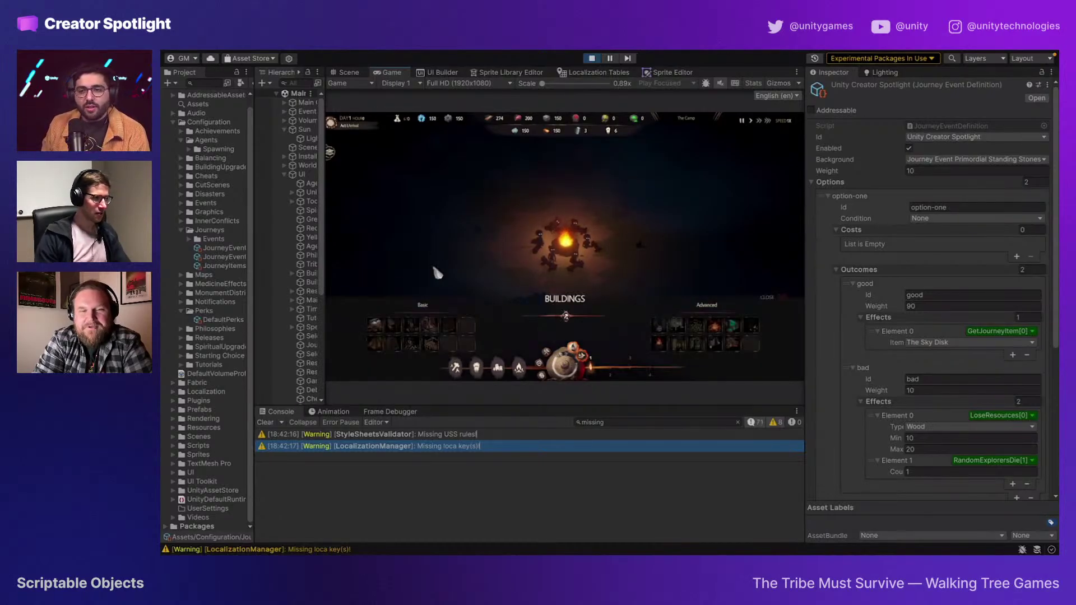
click(378, 326)
right_click(564, 192)
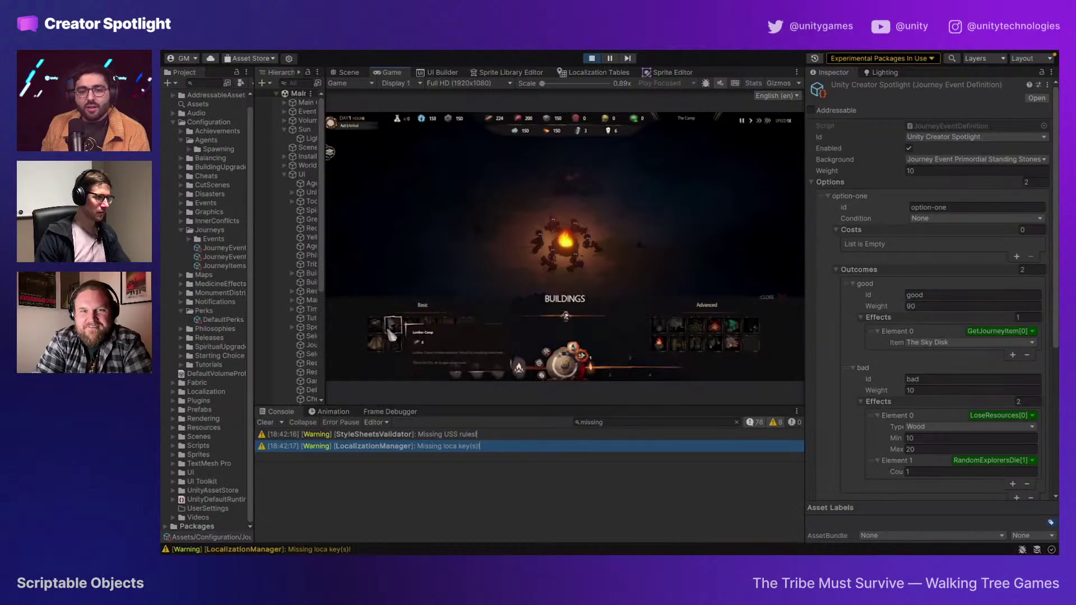
click(375, 343)
right_click(457, 246)
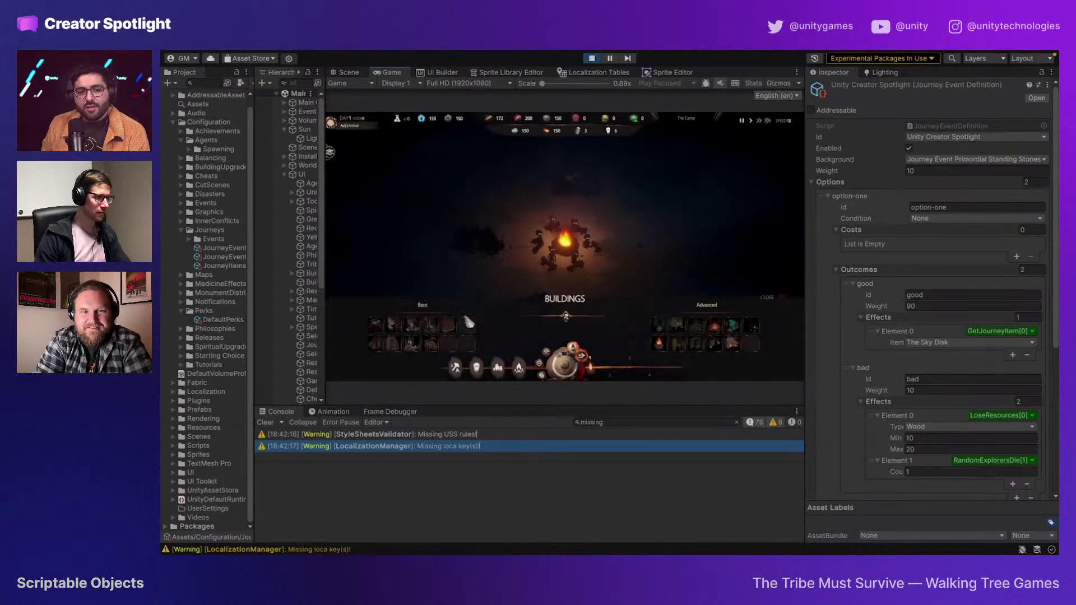
click(429, 344)
click(634, 221)
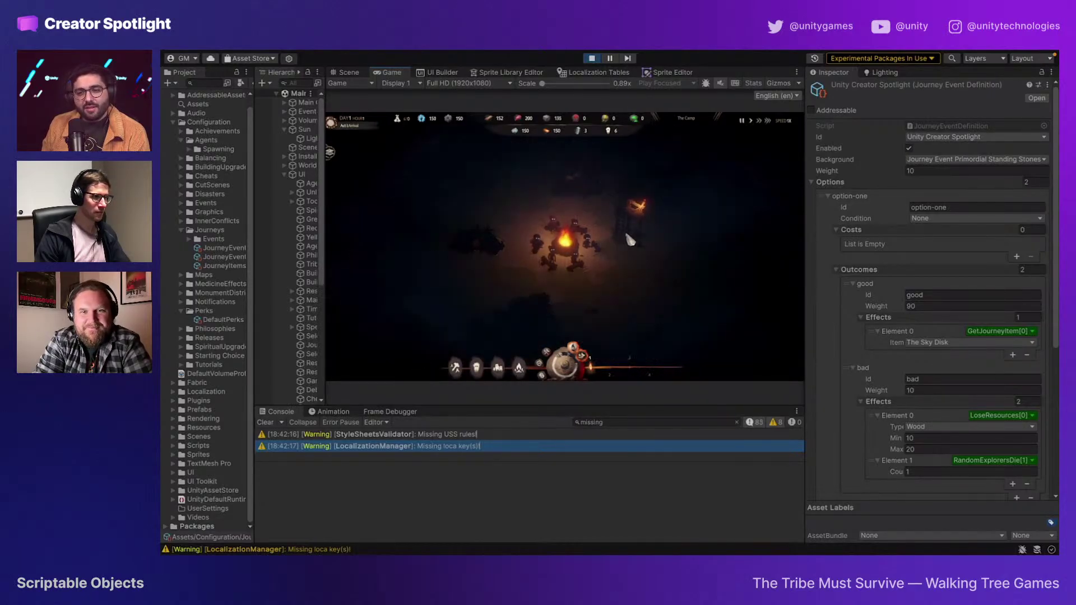
Step: Start a new journey to the North-West from the Explorer Platform with three explorers and acknowledge its beginning
click(695, 283)
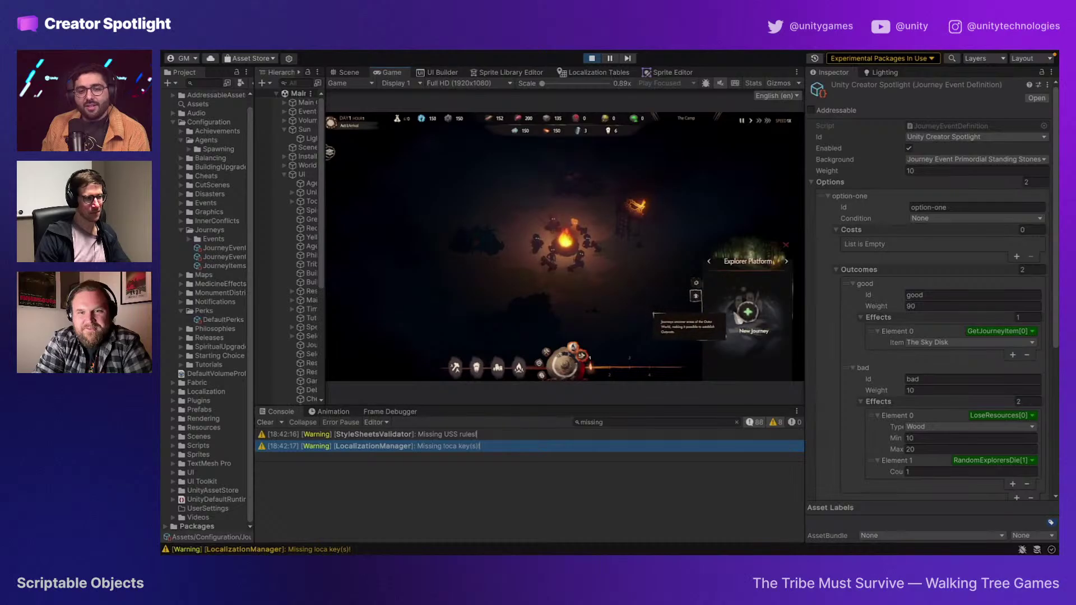
click(738, 318)
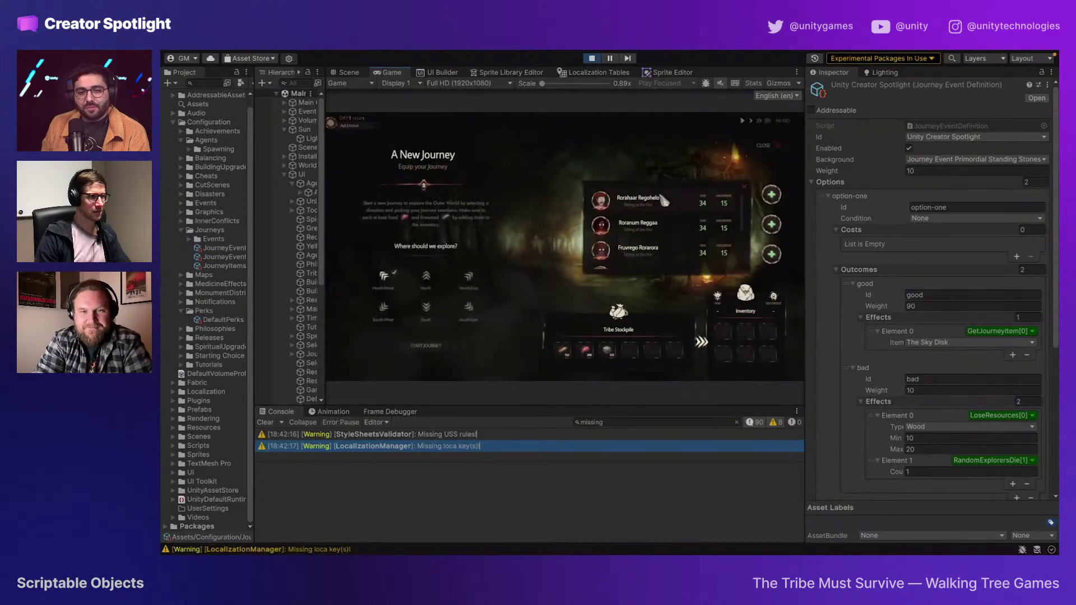
click(771, 224)
click(706, 237)
click(771, 254)
click(687, 253)
click(426, 345)
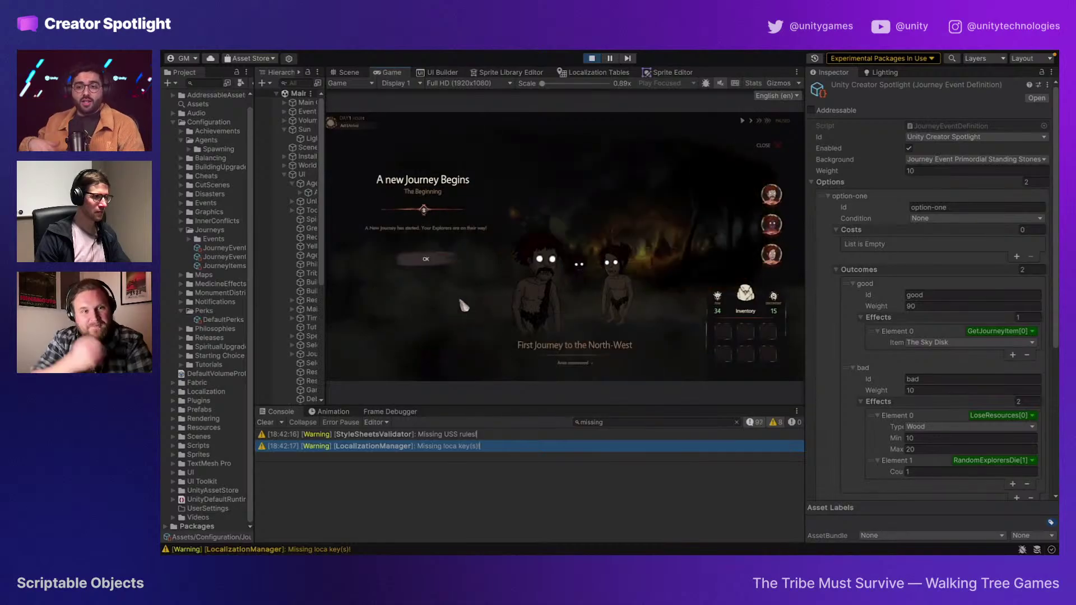
click(431, 256)
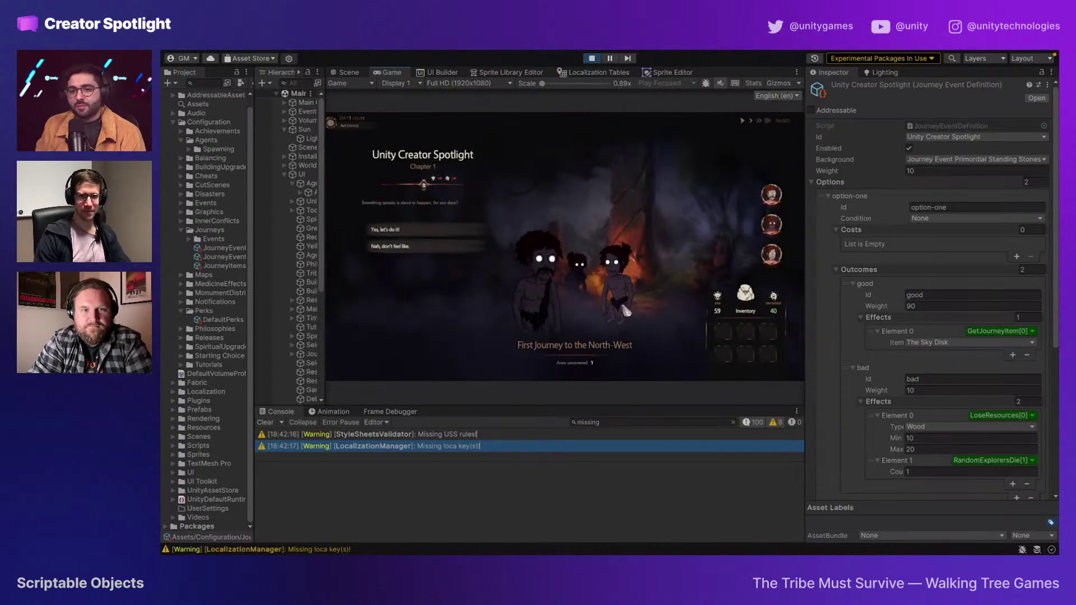
Step: Set the Game view to 16:9 Aspect and maximize it
click(442, 90)
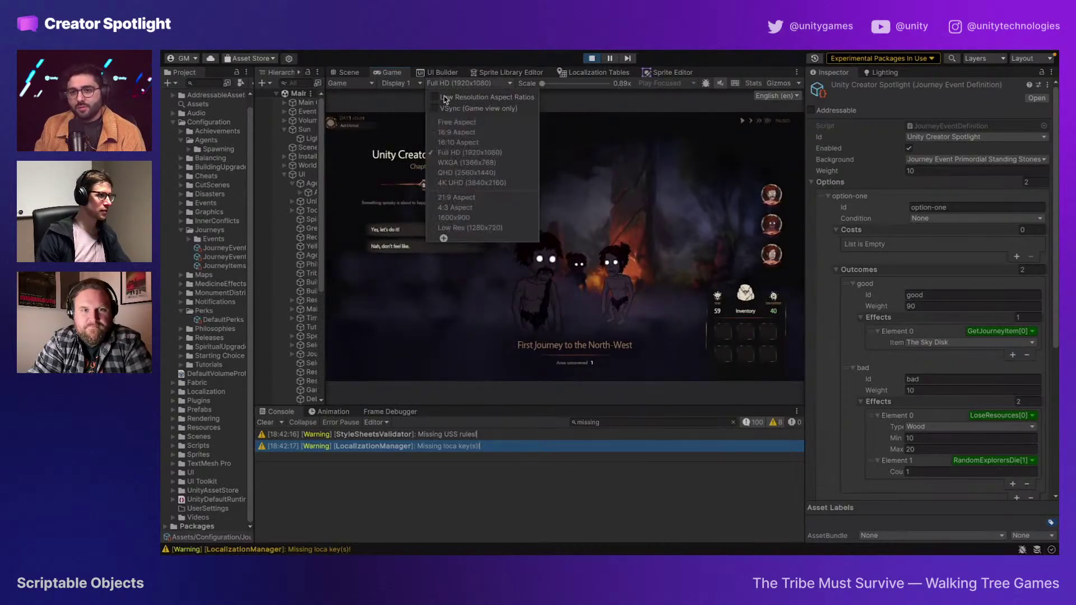
click(454, 137)
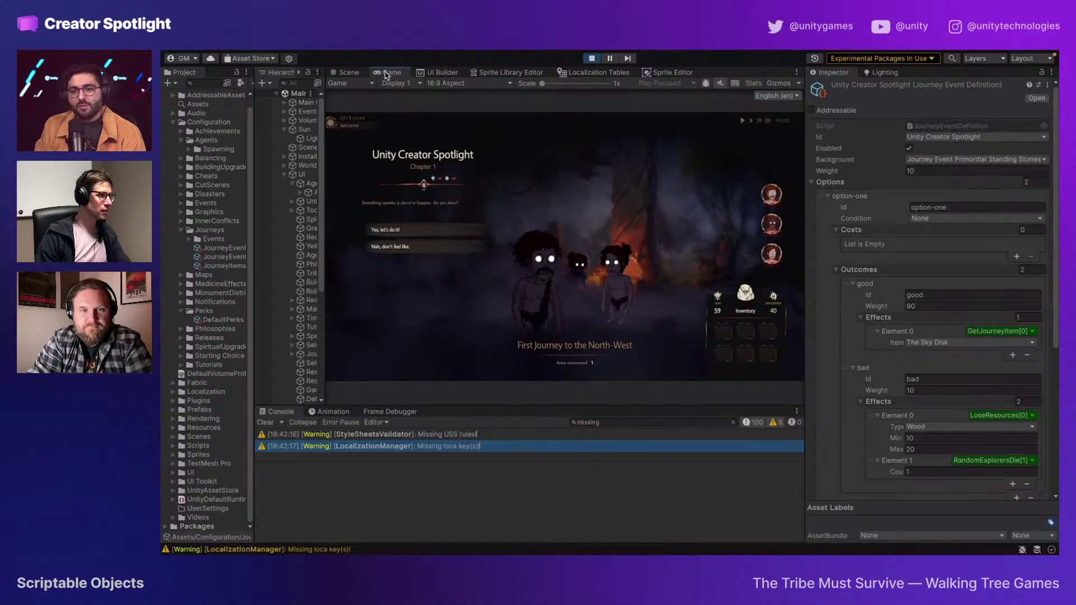
double_click(386, 75)
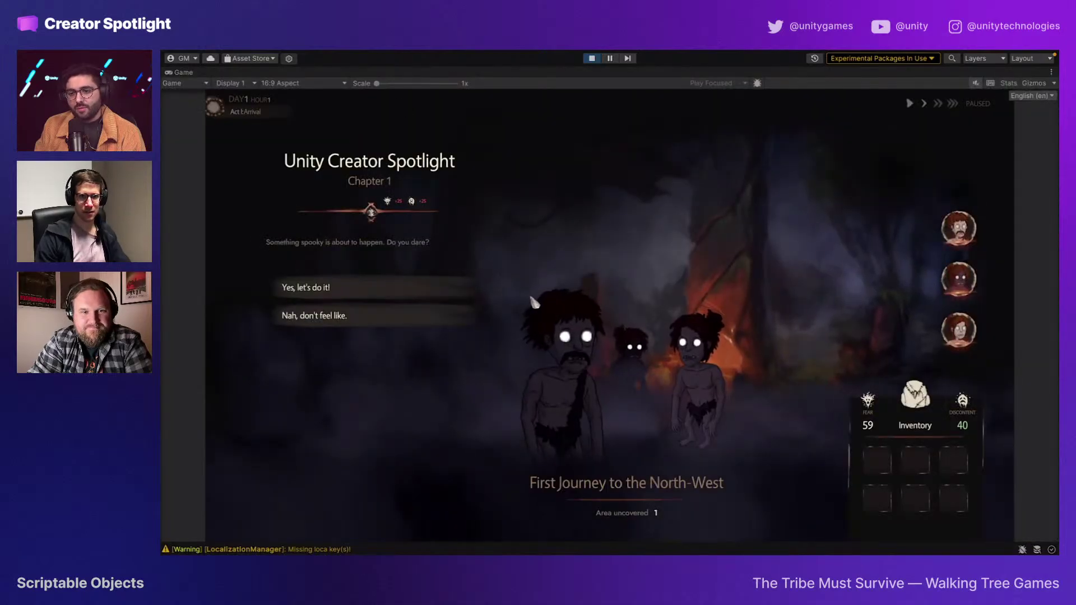
Step: Answer the Unity Creator Spotlight event with "Yes, let's do it!", take all the loot and go further on the journey
mouse_move(389, 312)
mouse_move(387, 292)
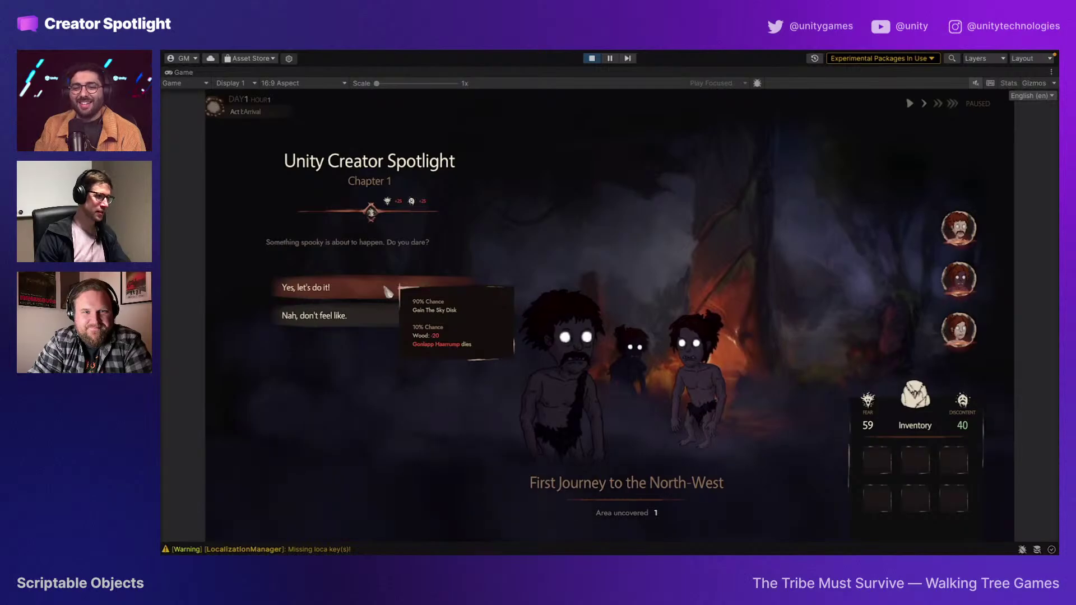
click(387, 291)
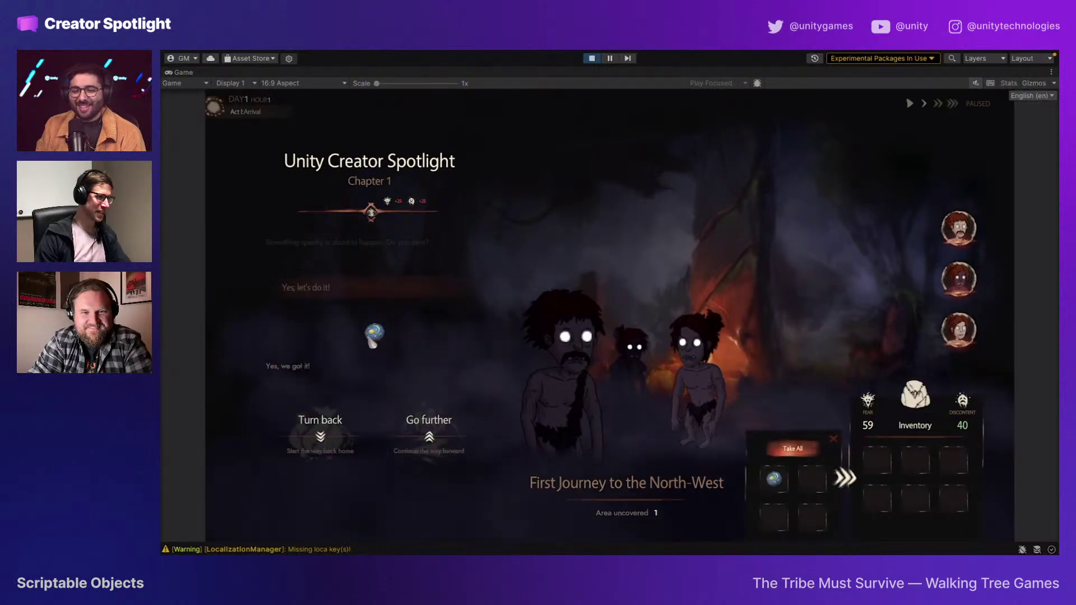
click(809, 455)
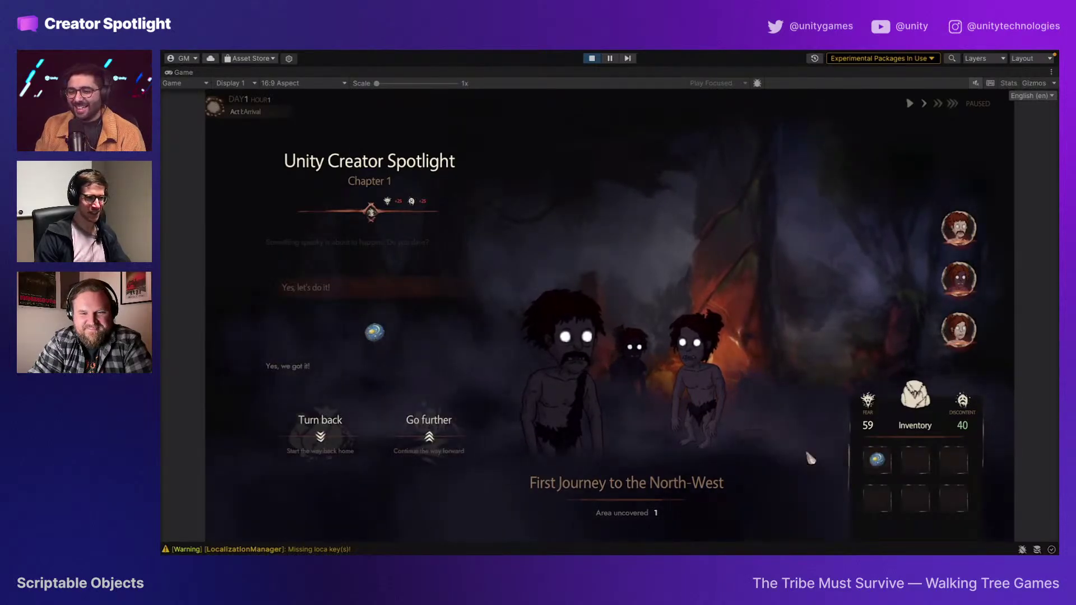
click(440, 440)
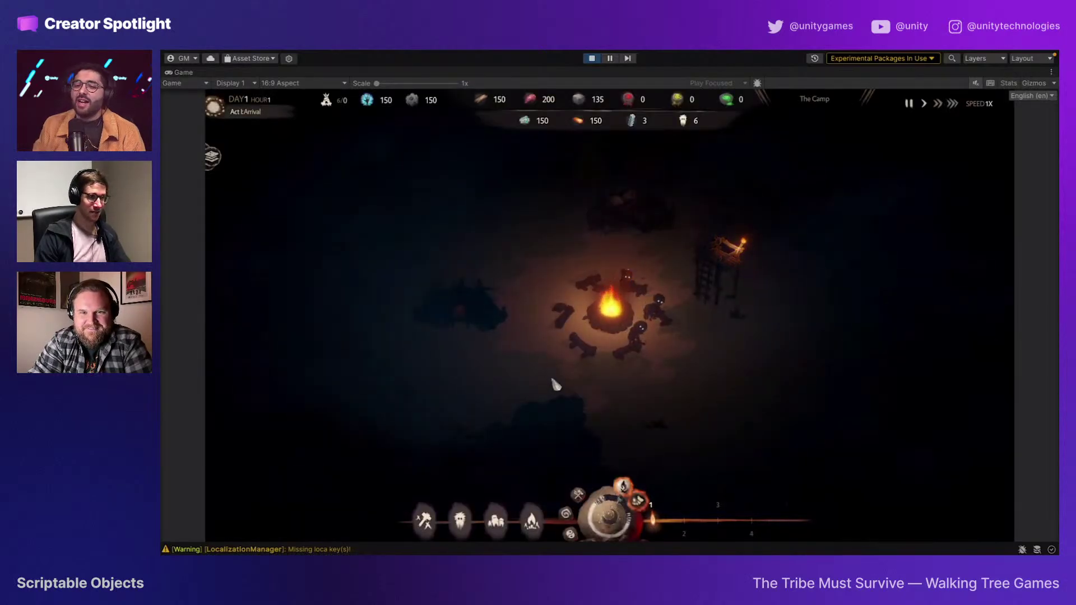
Step: Restore the Game view to its docked size and set its resolution to Full HD (1920x1080)
scroll(624, 308, up, 2)
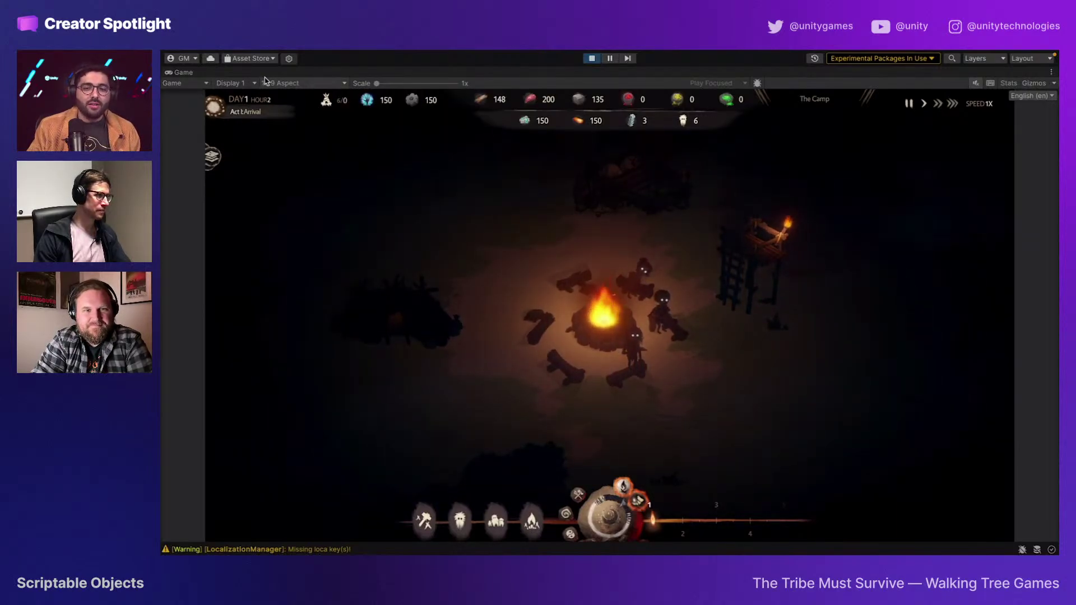
double_click(191, 74)
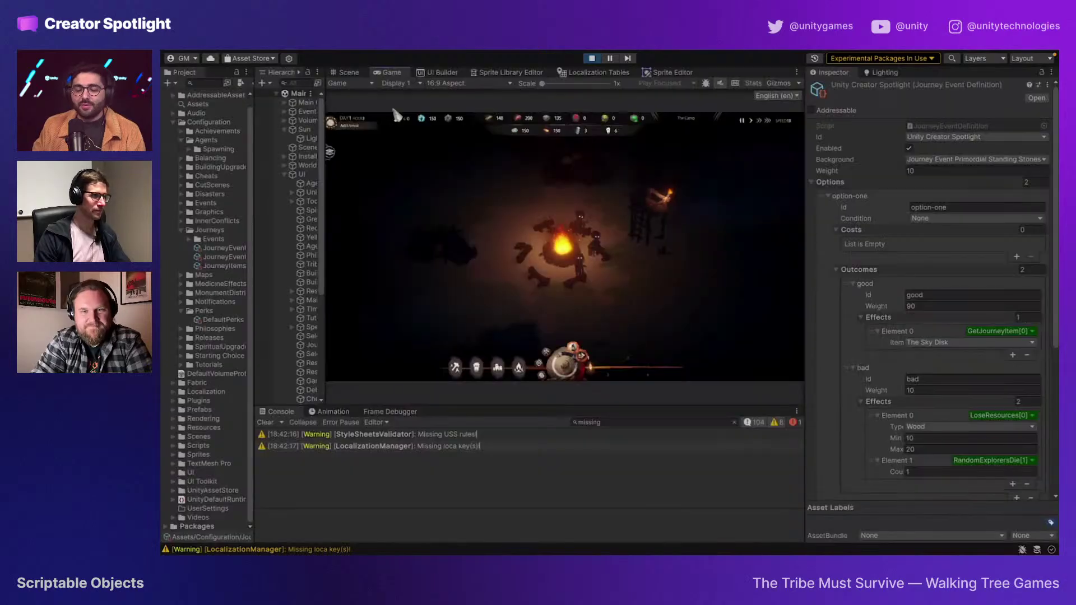
click(456, 86)
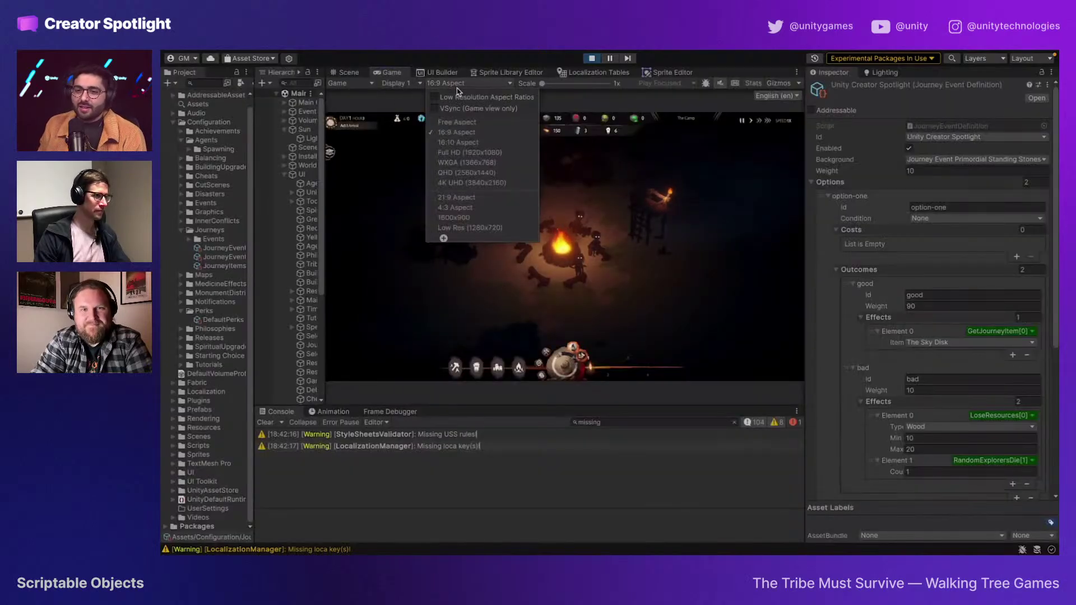
click(471, 152)
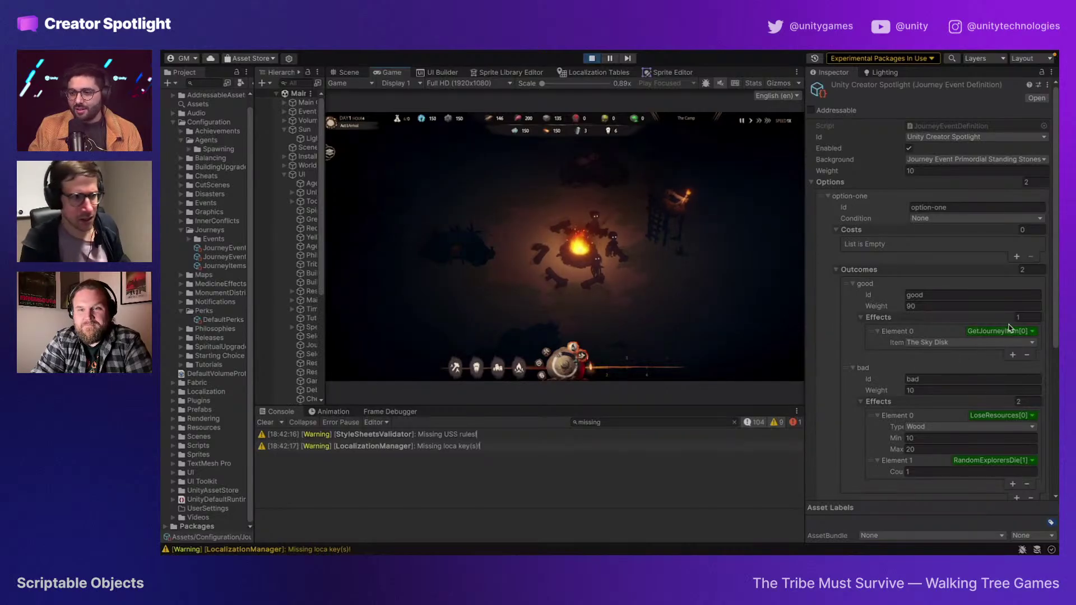
Step: Examine the effect types available for the first effect of option-one's good and bad outcomes, keeping the current choices
click(982, 333)
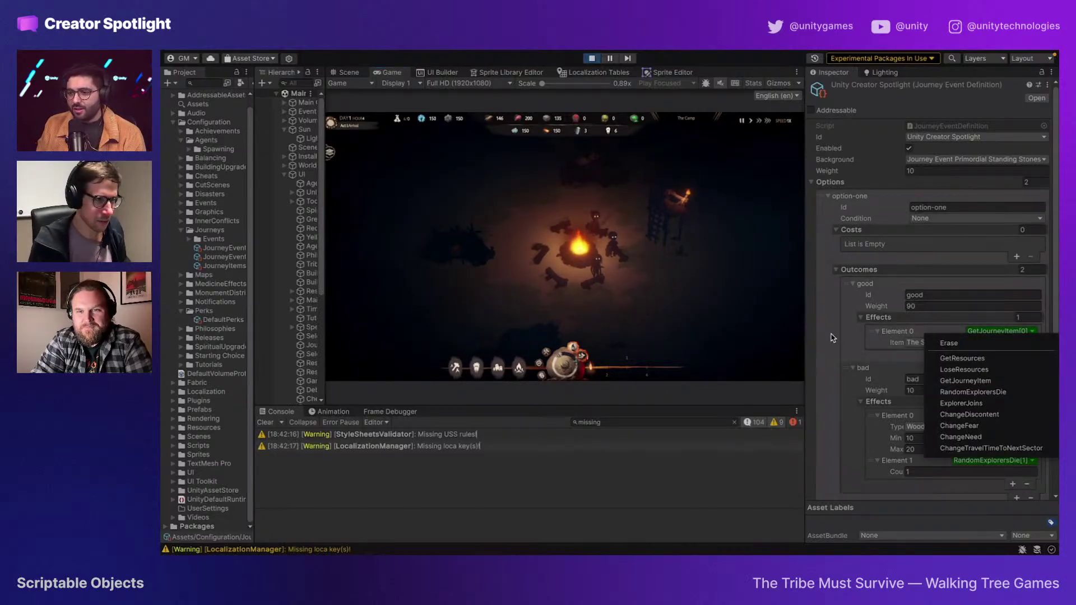
click(850, 336)
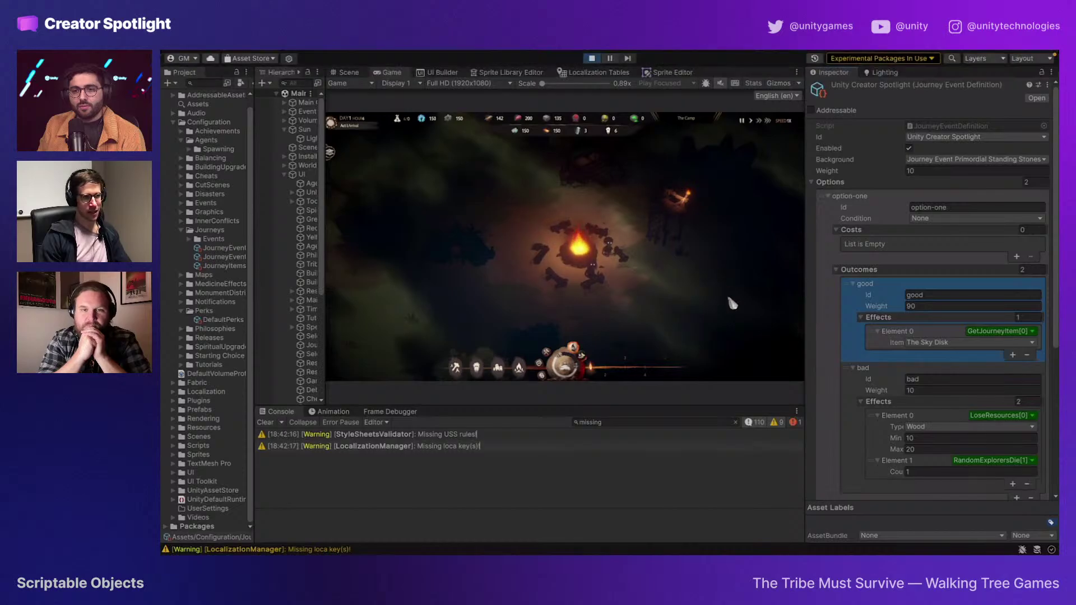
click(1004, 415)
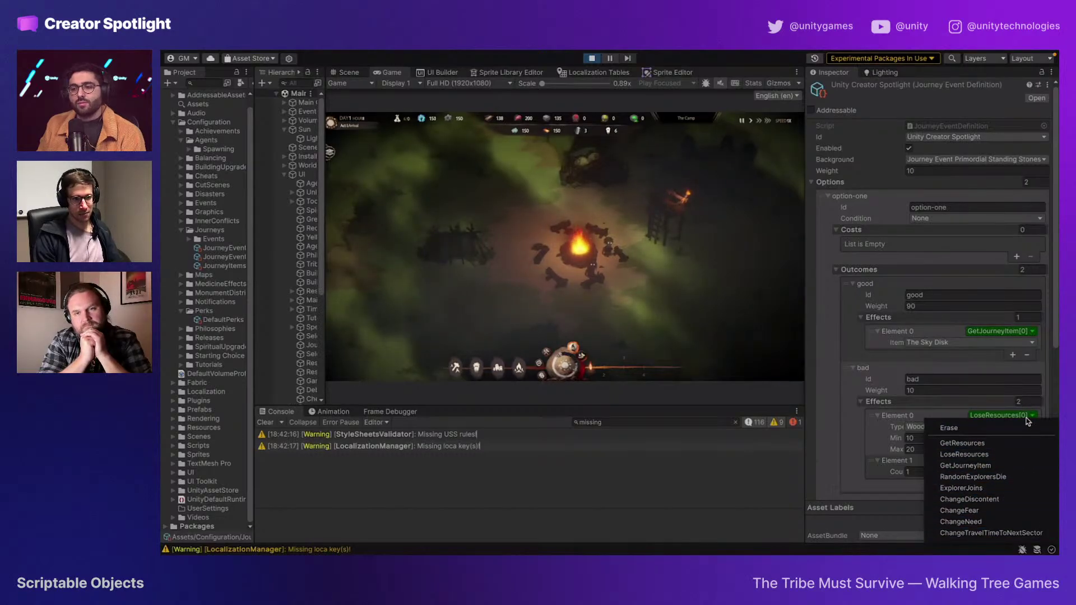
click(854, 427)
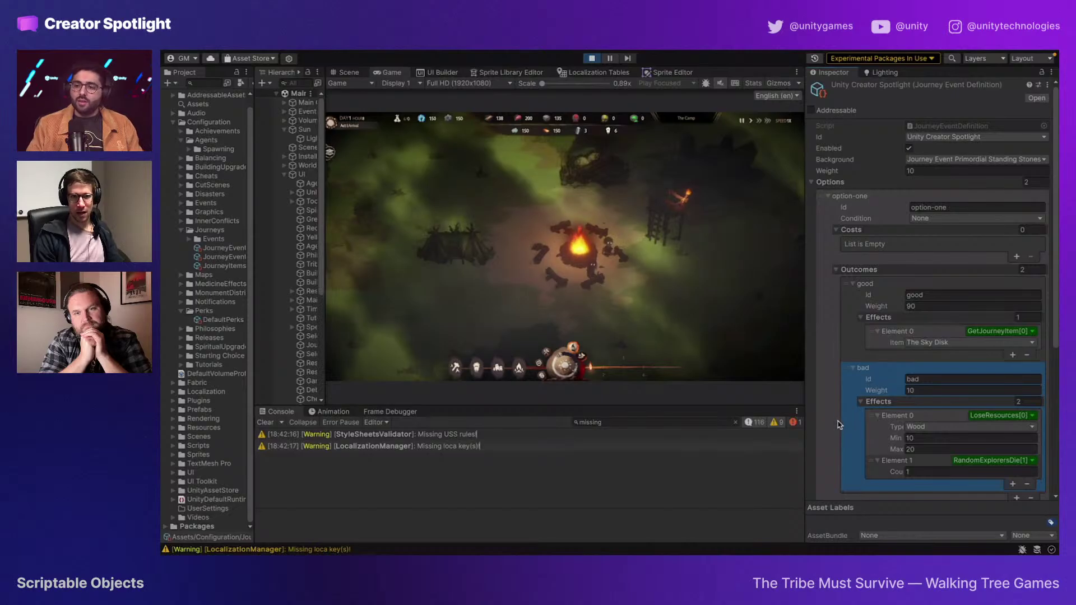